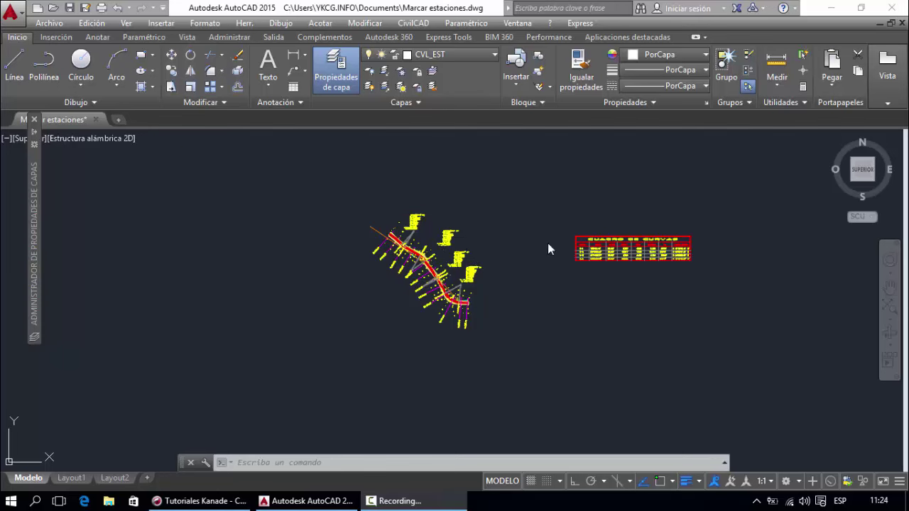
# - Launch CivilCAD's Terreno > Dibujar profile command, allowing PERFIL.FAS and 3DF_INT.FAS to load
pyautogui.scroll(5, 547, 249)
pyautogui.scroll(-2, 270, 208)
pyautogui.scroll(-5, 136, 193)
pyautogui.moveTo(135, 193); pyautogui.dragTo(335, 243, button='middle')
pyautogui.scroll(2, 336, 243)
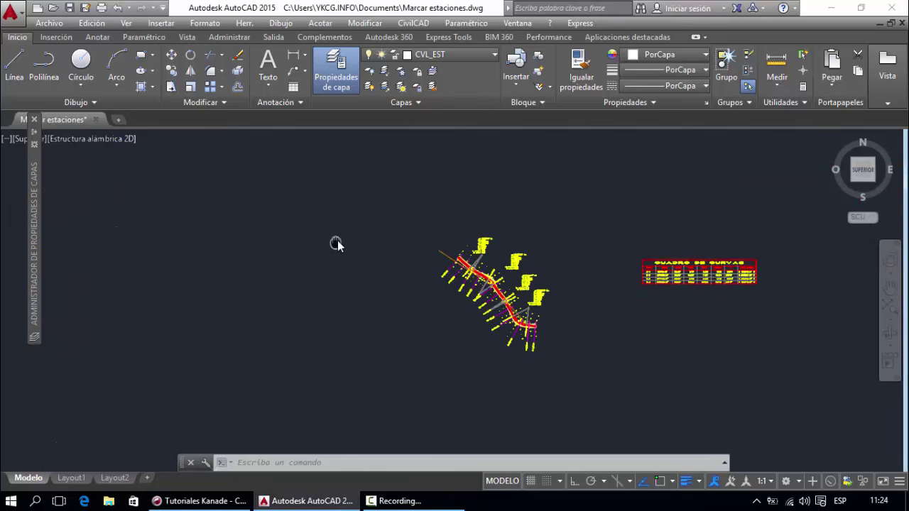
pyautogui.scroll(2, 336, 243)
pyautogui.scroll(-2, 227, 203)
pyautogui.scroll(2, 348, 196)
pyautogui.scroll(3, 340, 210)
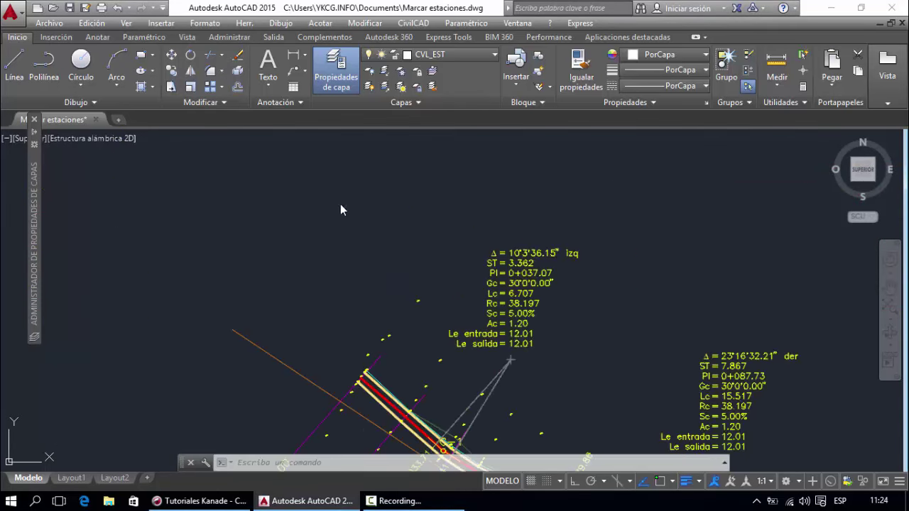
pyautogui.scroll(-5, 340, 202)
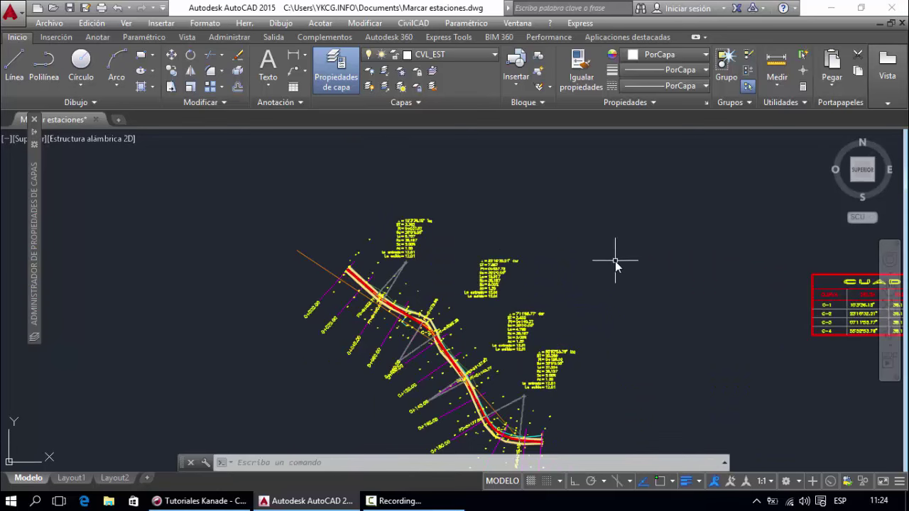
pyautogui.moveTo(610, 261); pyautogui.dragTo(483, 214, button='middle')
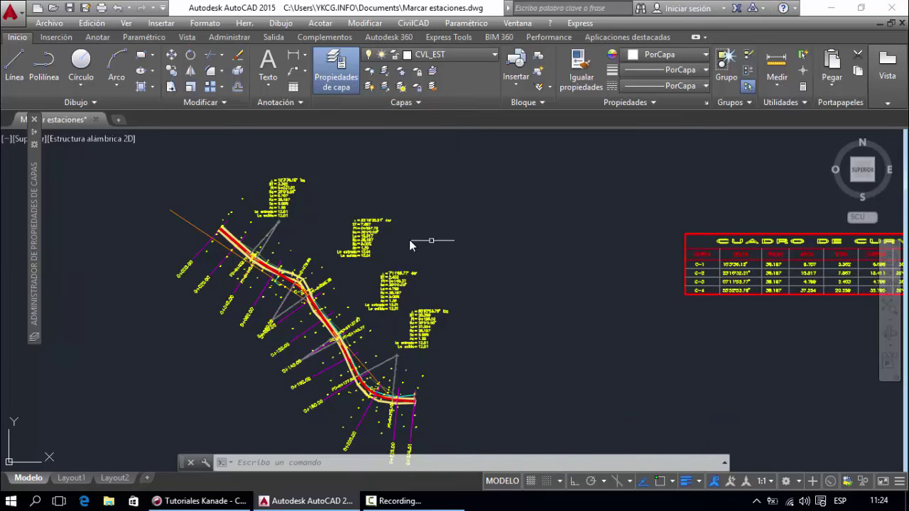
pyautogui.click(424, 26)
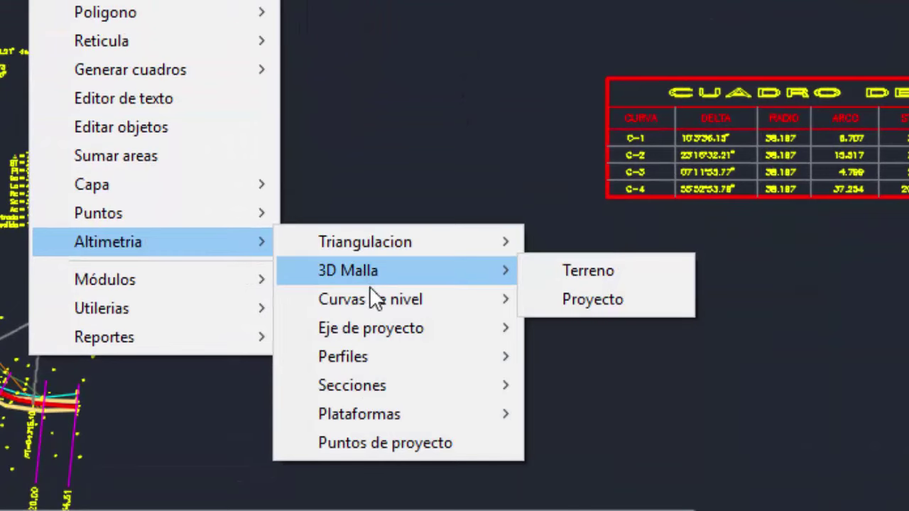
pyautogui.moveTo(383, 356)
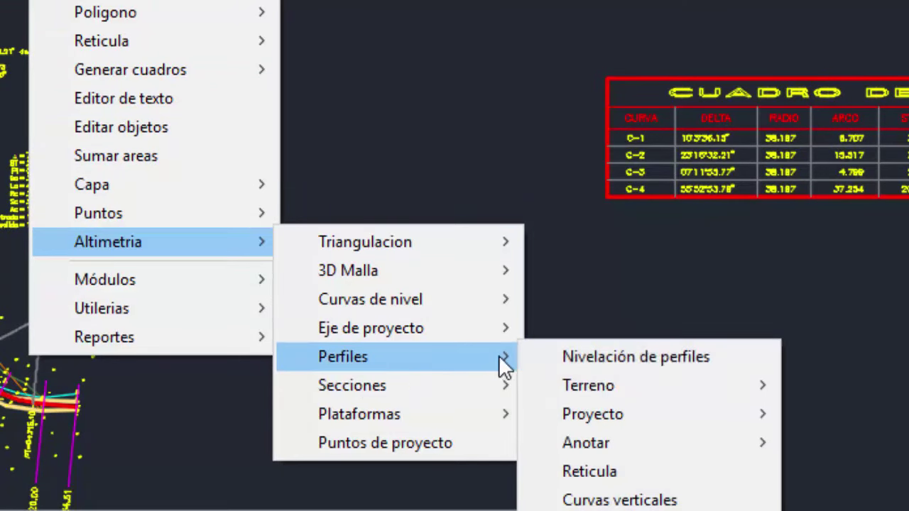
pyautogui.moveTo(588, 385)
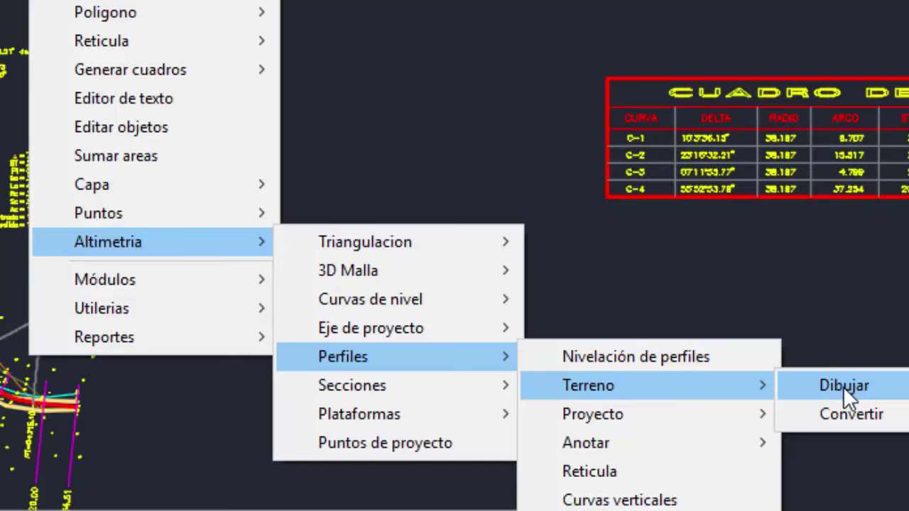
pyautogui.click(842, 386)
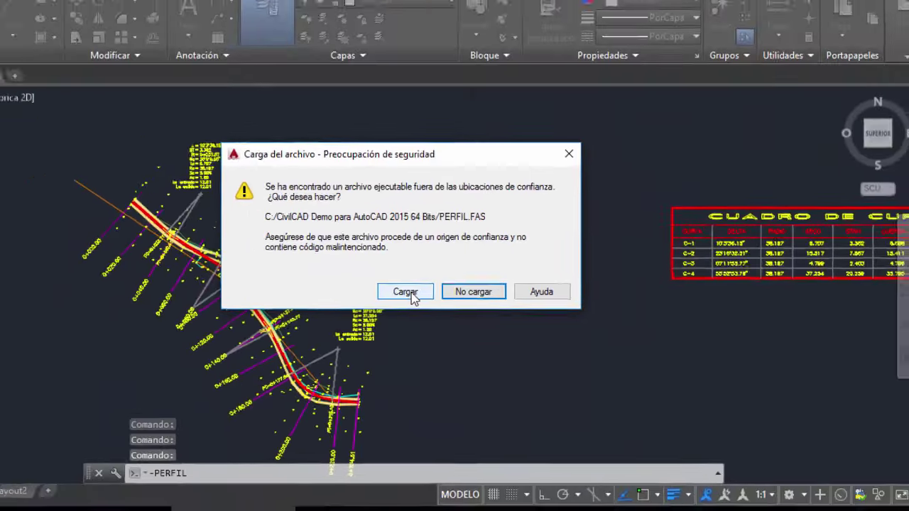
pyautogui.click(405, 292)
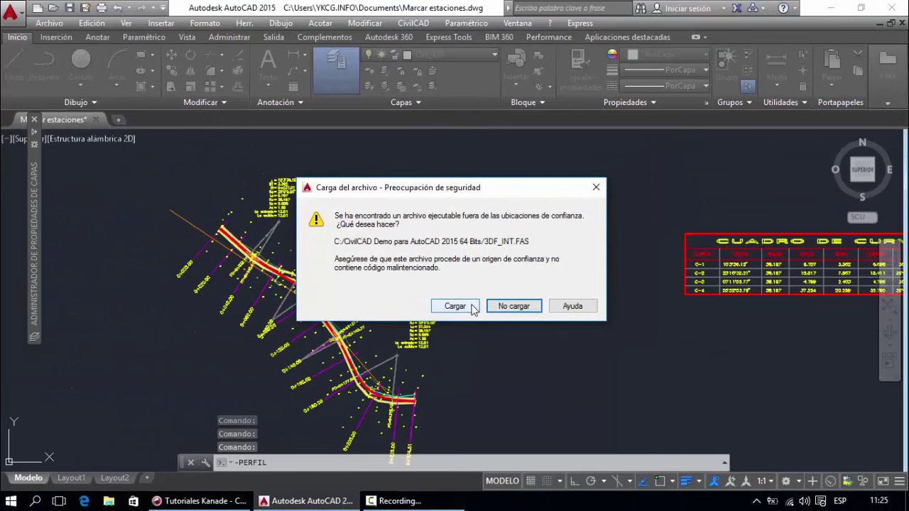
pyautogui.click(472, 305)
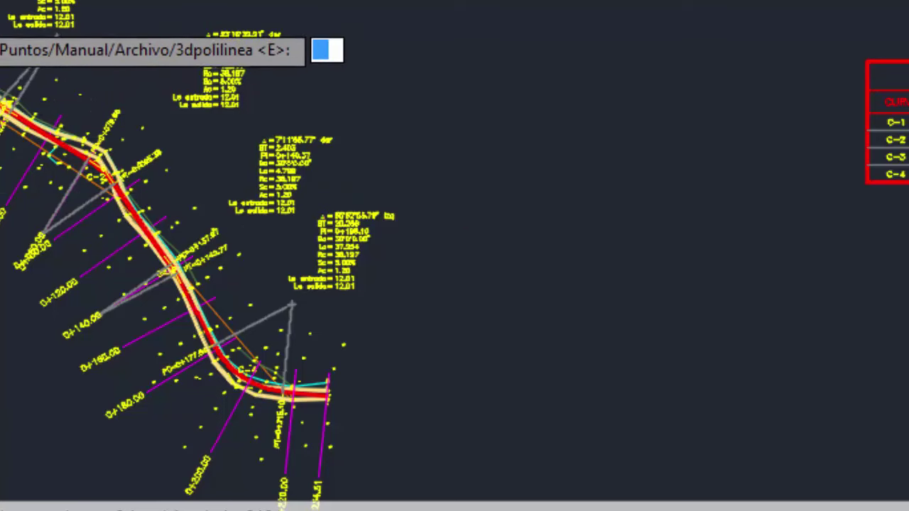
# - Choose Eje as the profile source and pick the road alignment as the project axis
pyautogui.moveTo(0, 99); pyautogui.dragTo(215, 224, button='middle')
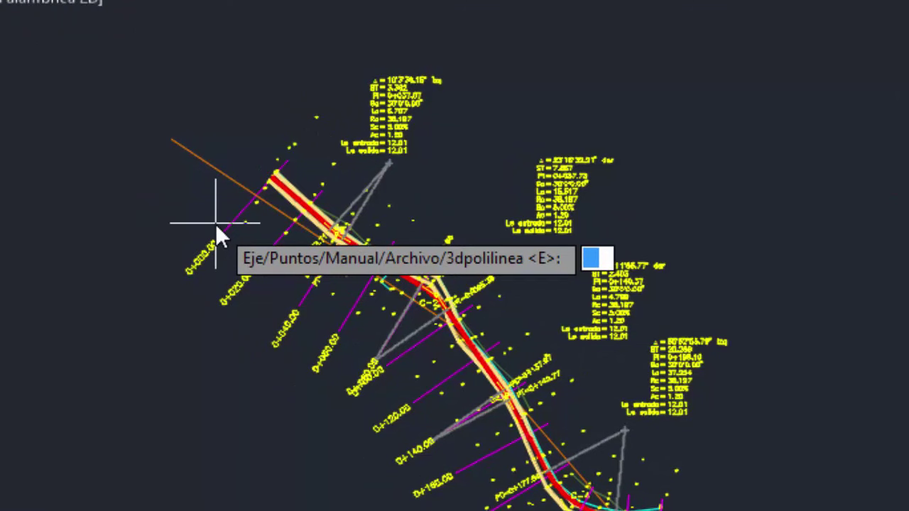
pyautogui.write('e')
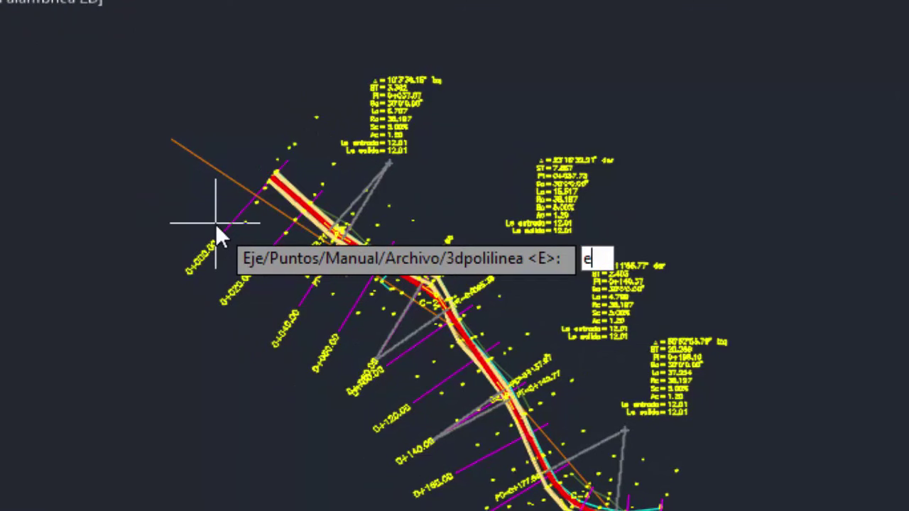
pyautogui.press('Return')
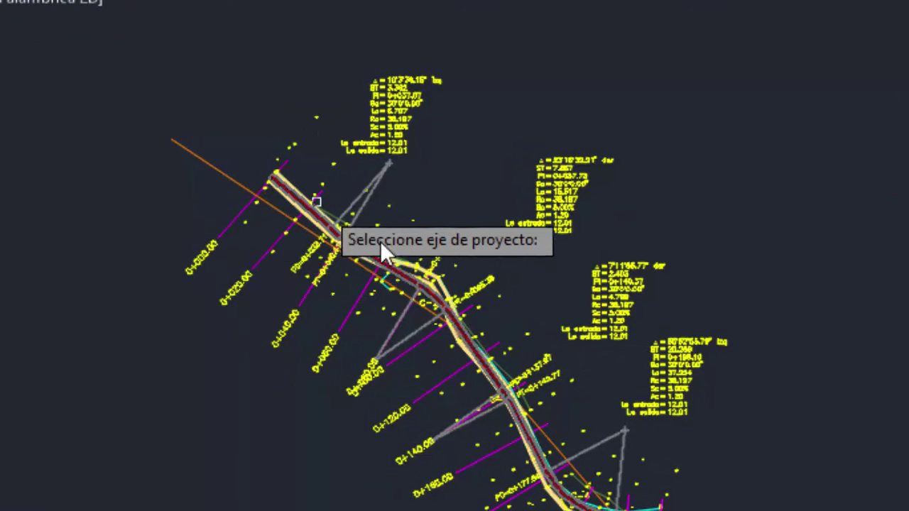
pyautogui.scroll(5, 398, 308)
pyautogui.scroll(-2, 382, 257)
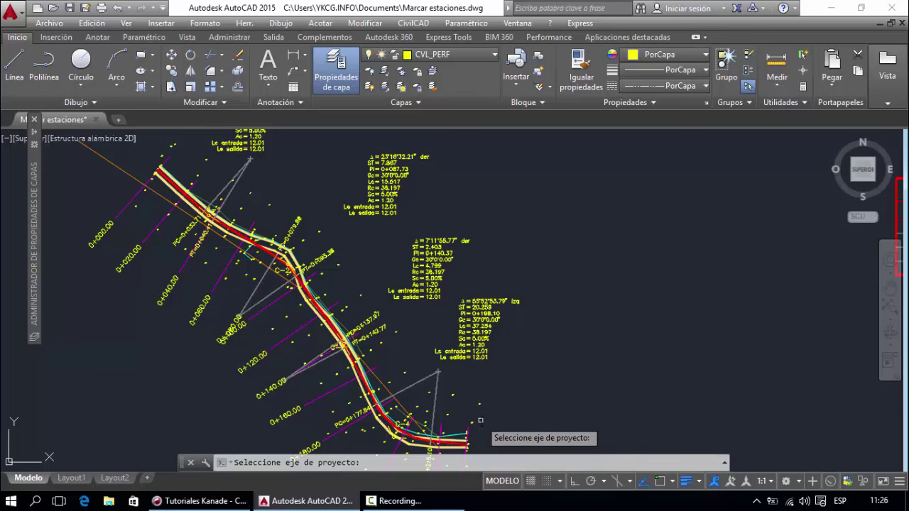
pyautogui.moveTo(477, 420); pyautogui.dragTo(466, 361, button='middle')
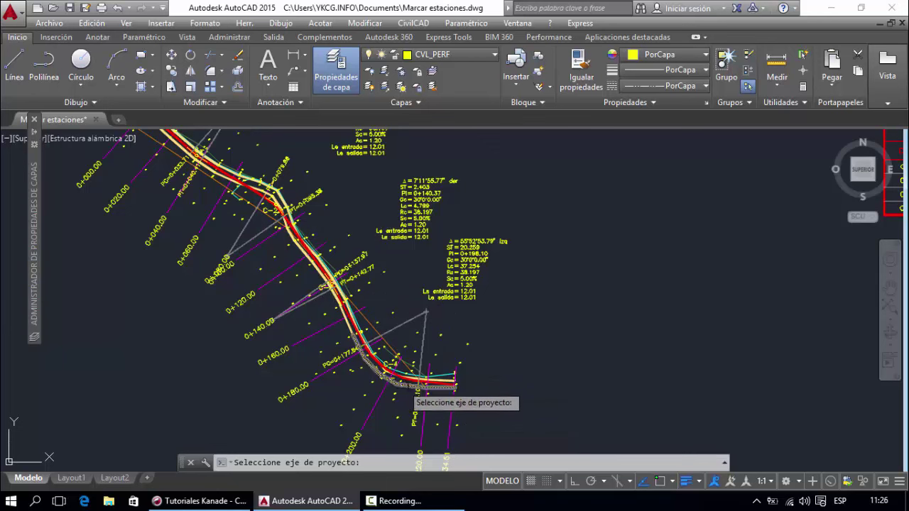
pyautogui.moveTo(281, 207); pyautogui.dragTo(391, 350, button='middle')
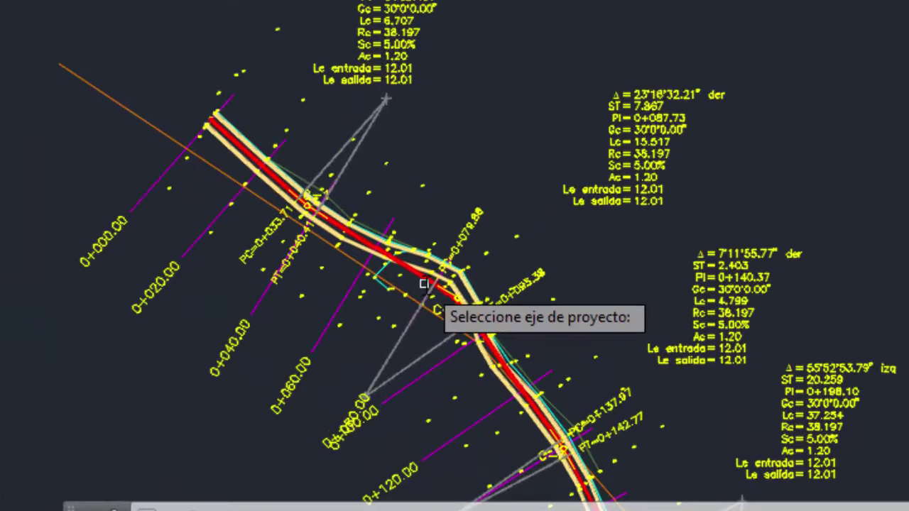
pyautogui.click(426, 282)
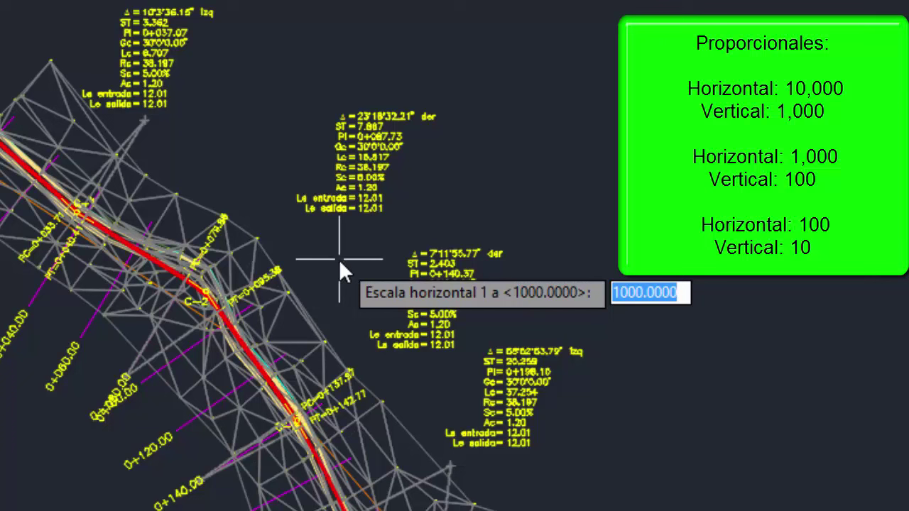
# - Accept horizontal scale 1000, enter vertical scale 100, and place the profile above the plan
pyautogui.press('Return')
pyautogui.write('1')
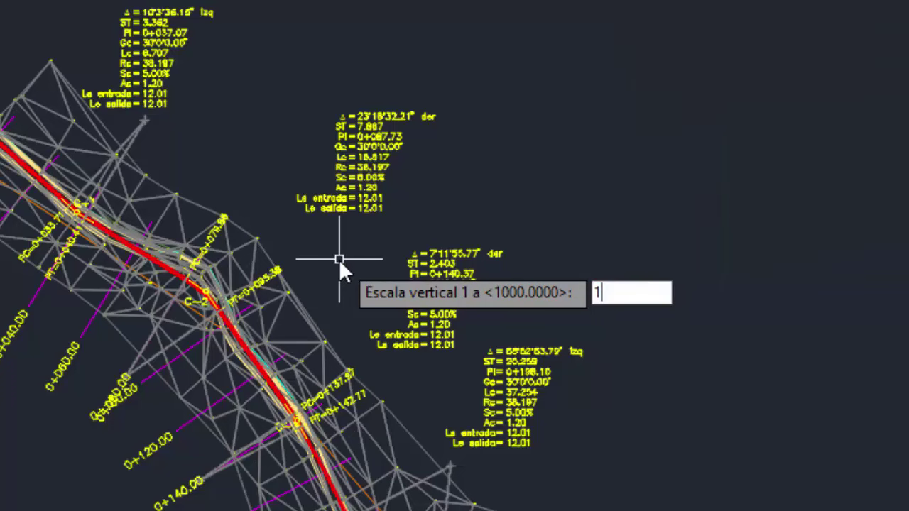
pyautogui.write('00')
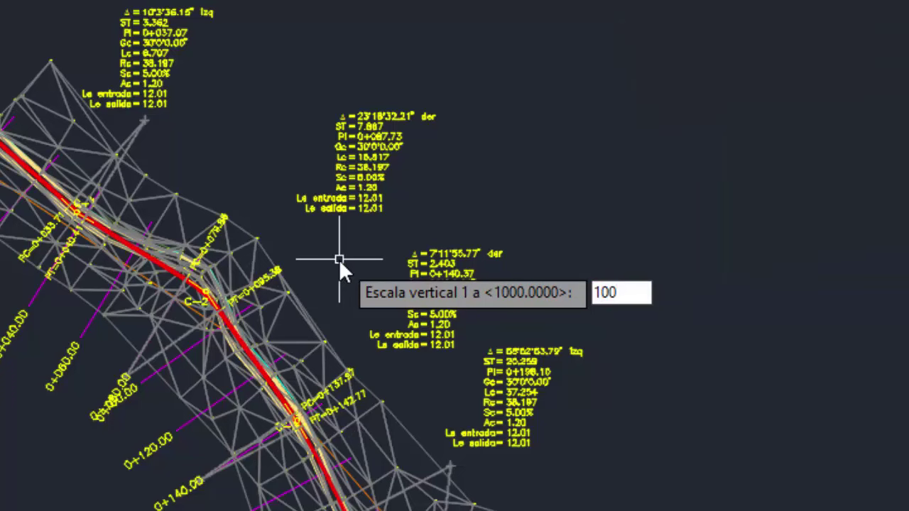
pyautogui.press('Return')
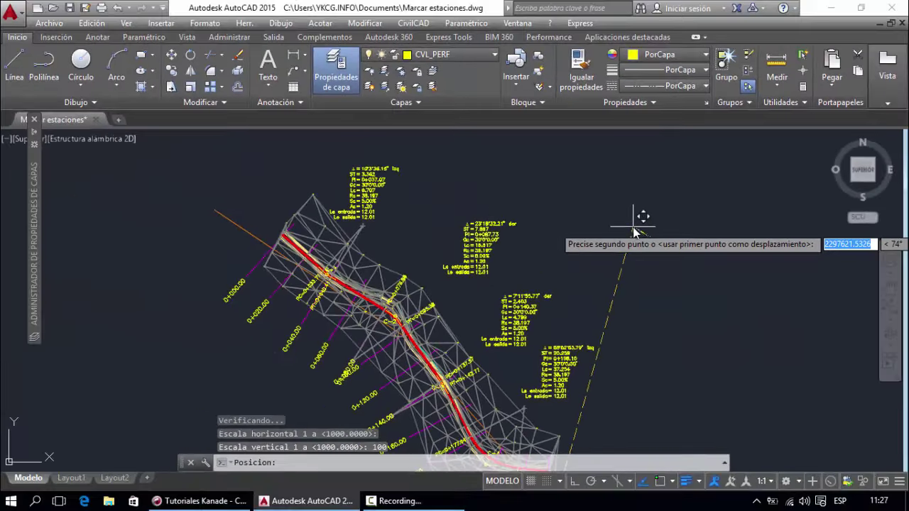
pyautogui.click(636, 213)
pyautogui.click(262, 247)
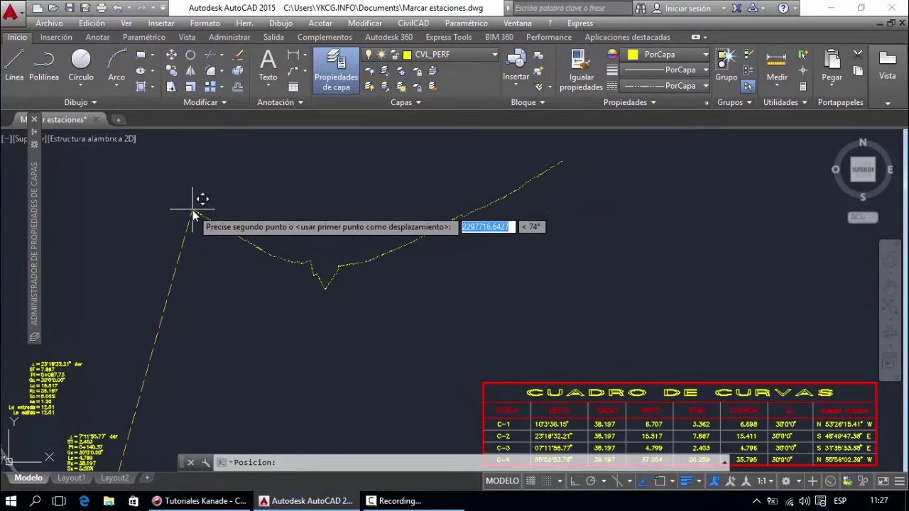
pyautogui.click(245, 183)
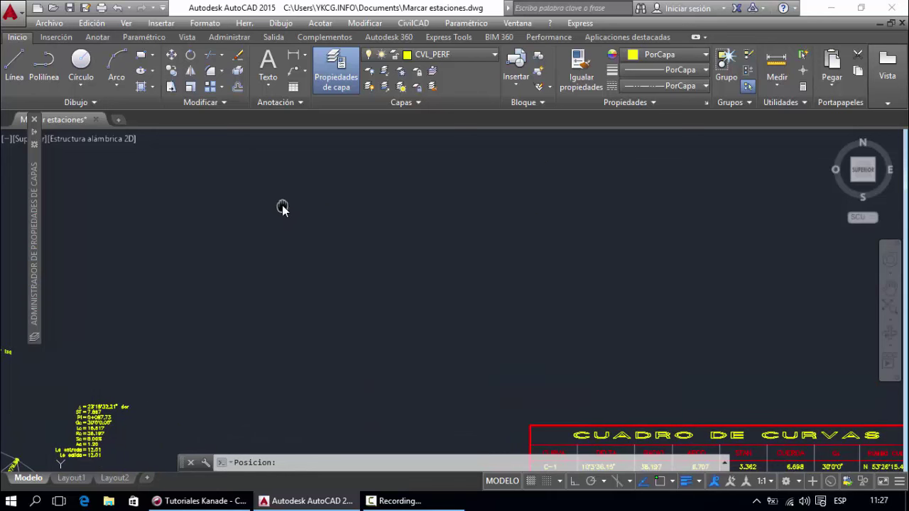
pyautogui.click(288, 175)
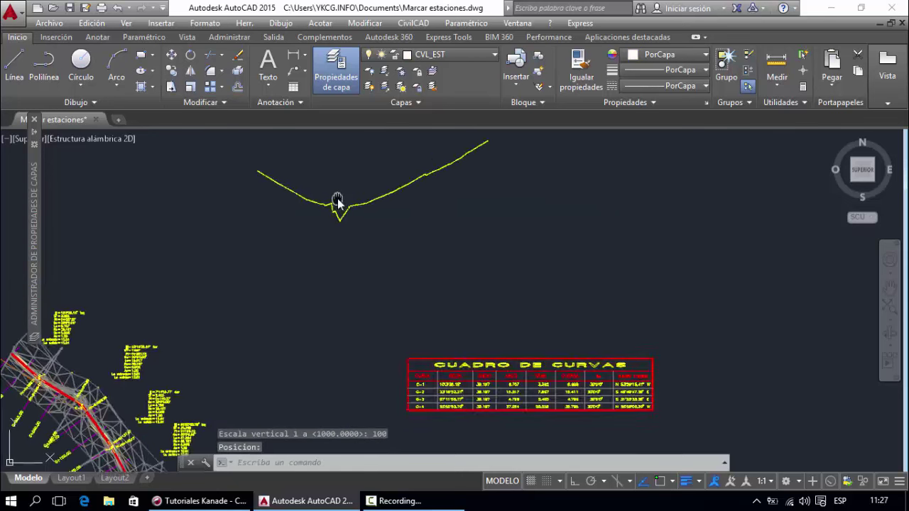
# - Cancel the leftover Posición prompt and look over the profile beside the road plan
pyautogui.scroll(4, 332, 206)
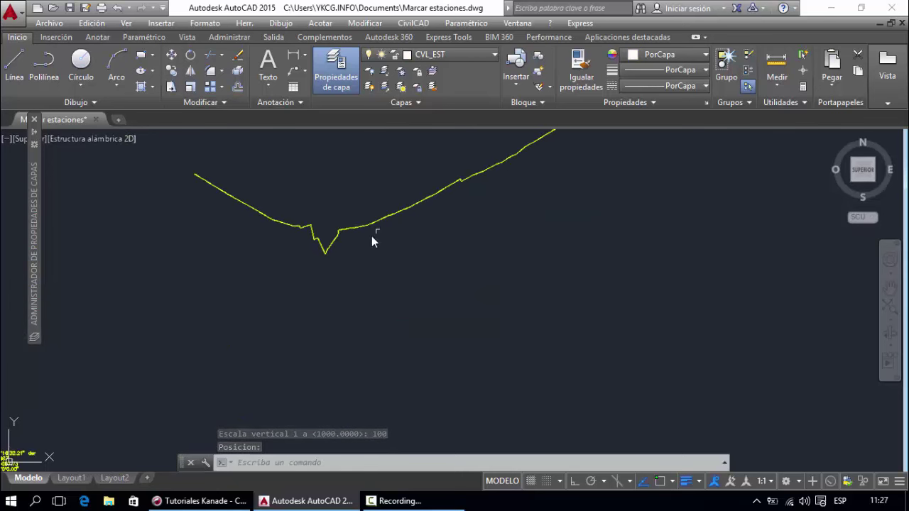
pyautogui.press('Escape')
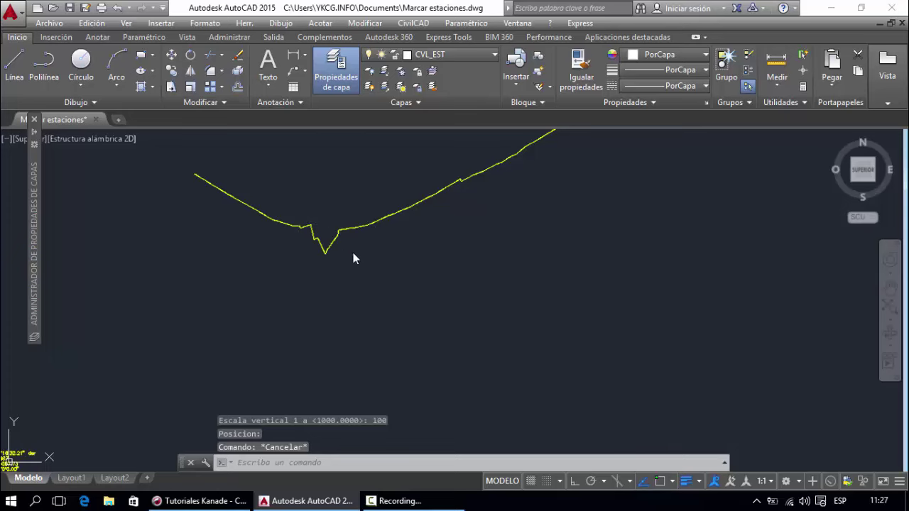
pyautogui.scroll(-4, 355, 258)
pyautogui.scroll(4, 244, 315)
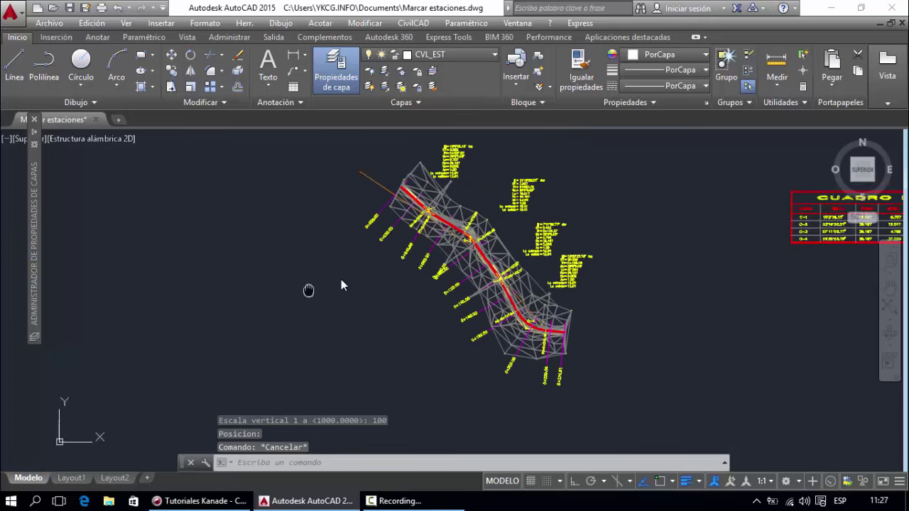
pyautogui.scroll(-4, 385, 240)
pyautogui.scroll(4, 94, 195)
pyautogui.moveTo(554, 213); pyautogui.dragTo(405, 192, button='middle')
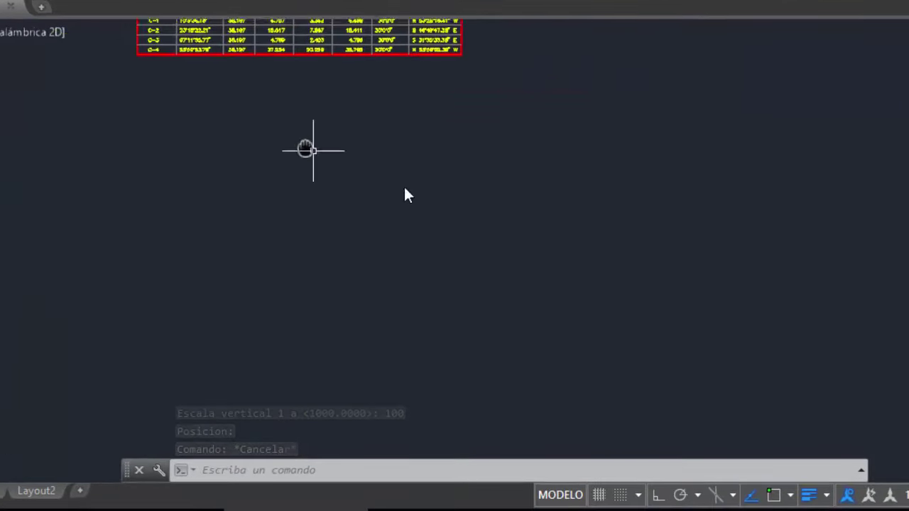
pyautogui.scroll(-4, 405, 192)
pyautogui.scroll(3, 357, 173)
pyautogui.scroll(3, 396, 230)
pyautogui.scroll(-5, 357, 105)
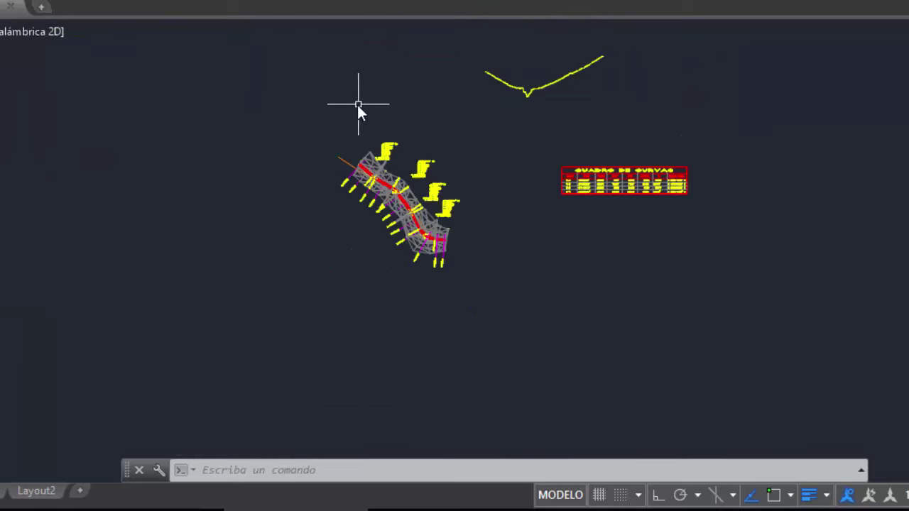
pyautogui.scroll(2, 392, 178)
pyautogui.scroll(3, 387, 184)
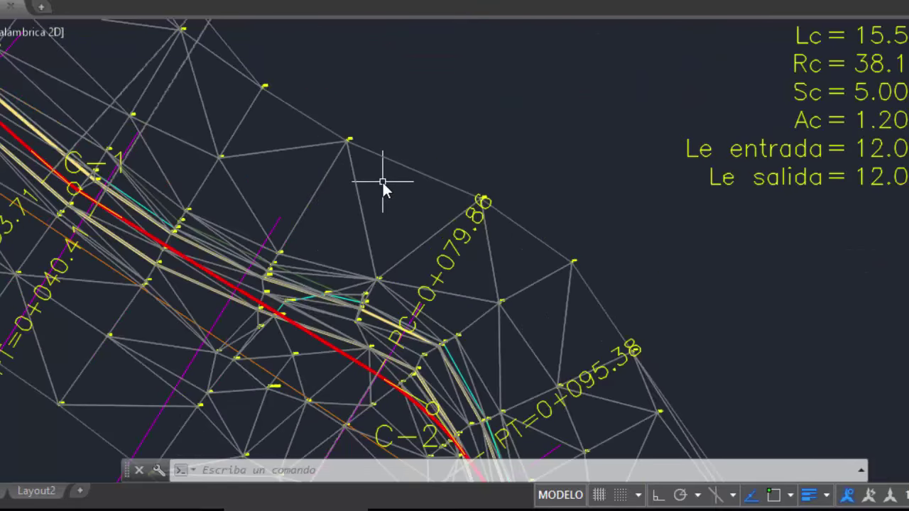
pyautogui.write('des')
pyautogui.press('Escape')
pyautogui.click(386, 155)
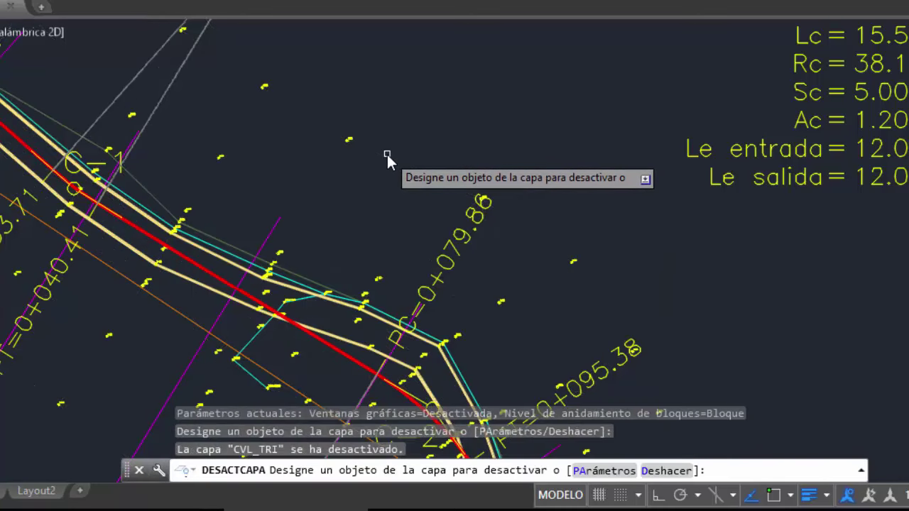
pyautogui.press('Escape')
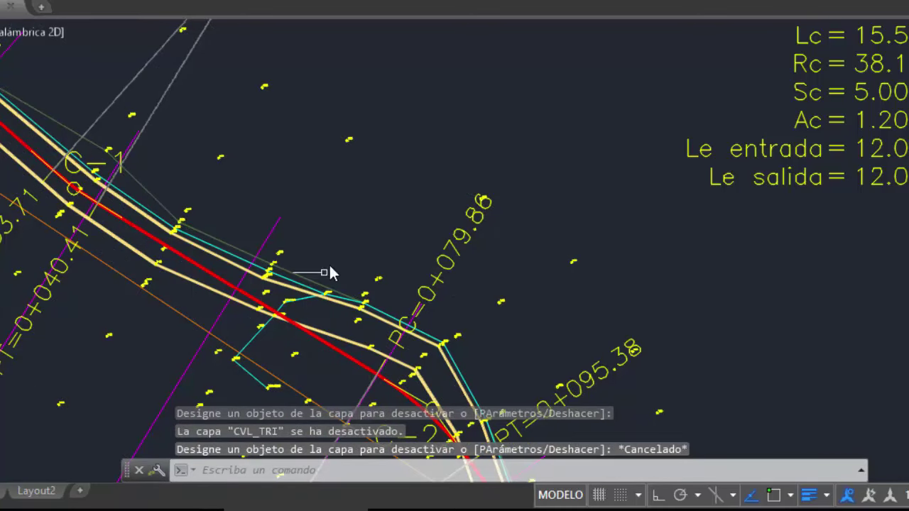
pyautogui.scroll(-5, 380, 188)
pyautogui.scroll(5, 384, 192)
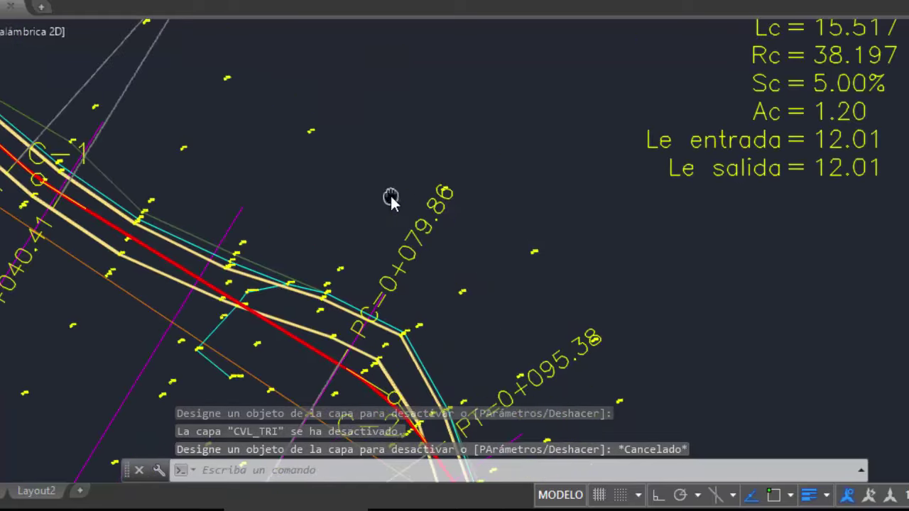
pyautogui.scroll(-3, 386, 196)
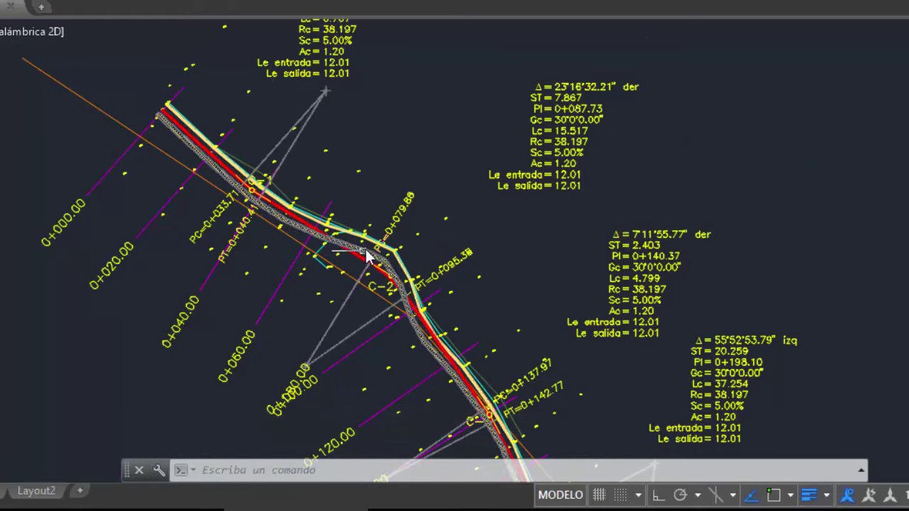
pyautogui.scroll(2, 361, 262)
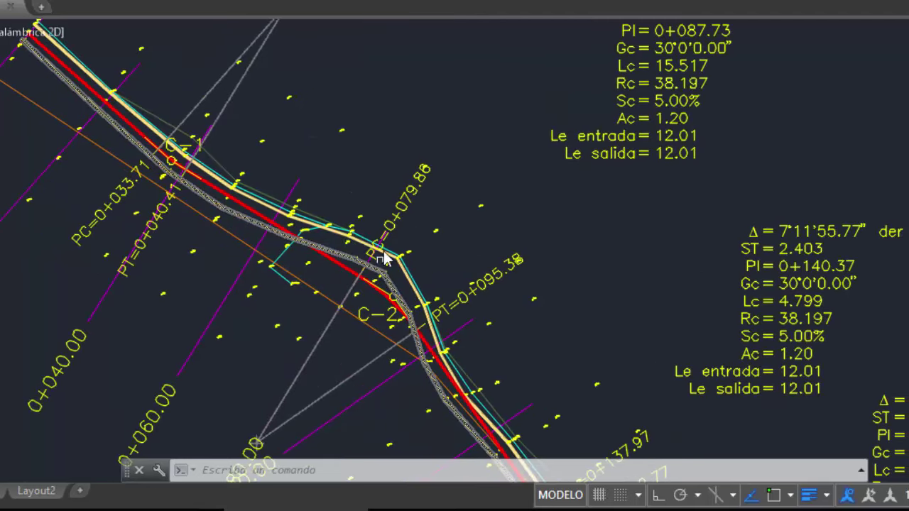
pyautogui.scroll(-5, 349, 247)
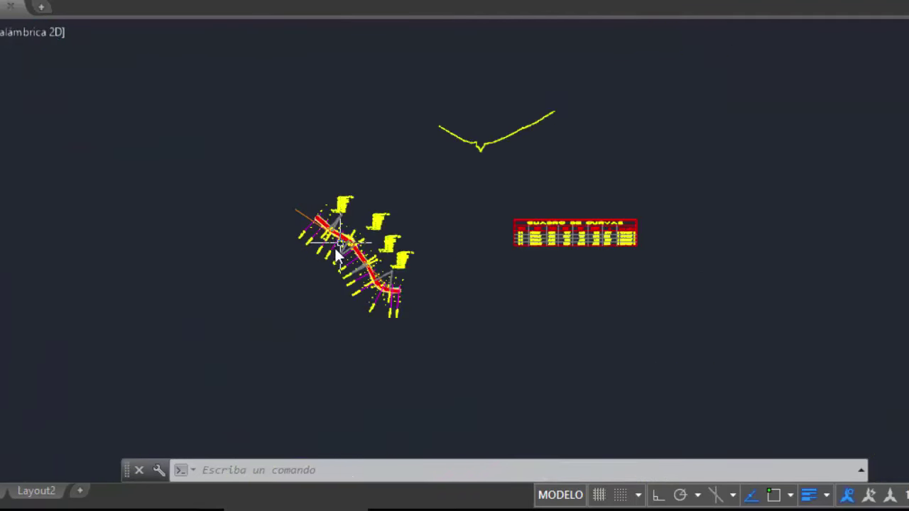
pyautogui.scroll(5, 490, 151)
pyautogui.moveTo(487, 158)
pyautogui.mouseDown(button='middle')
pyautogui.moveTo(433, 150)
pyautogui.moveTo(373, 171)
pyautogui.mouseUp(button='middle')
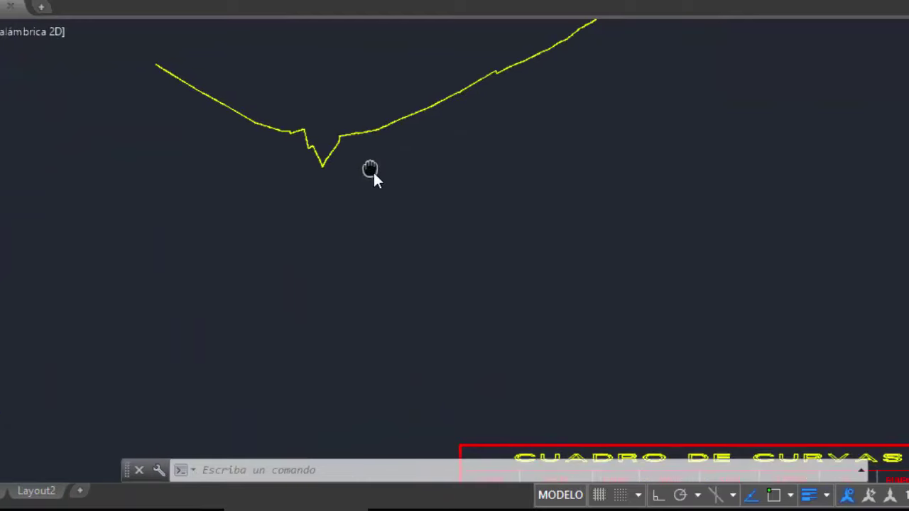
pyautogui.scroll(-4, 373, 178)
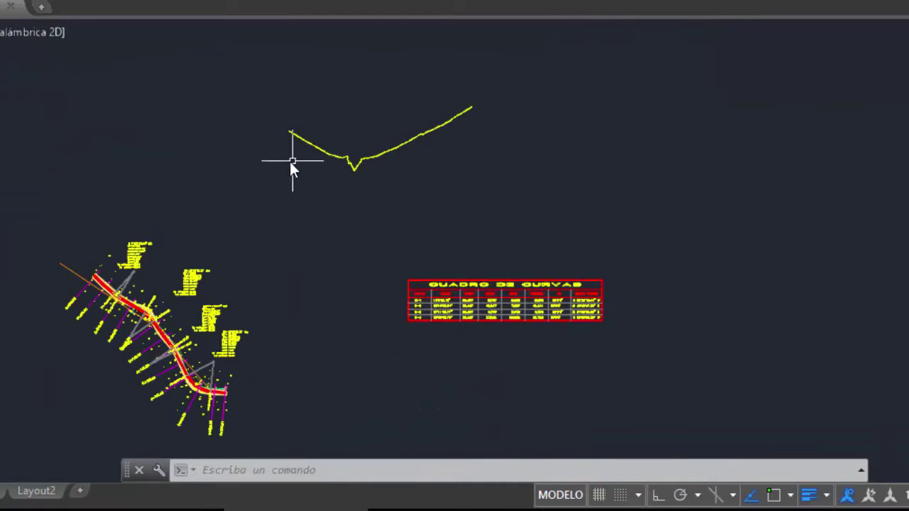
pyautogui.scroll(5, 158, 276)
pyautogui.moveTo(159, 276); pyautogui.dragTo(178, 251, button='middle')
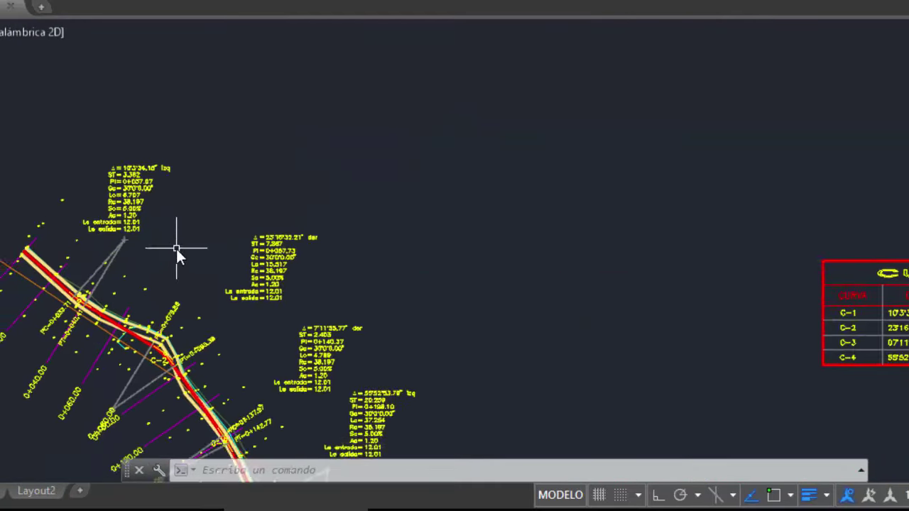
pyautogui.scroll(-7, 178, 252)
pyautogui.scroll(5, 278, 184)
pyautogui.moveTo(299, 187); pyautogui.dragTo(367, 156, button='middle')
pyautogui.scroll(-4, 370, 158)
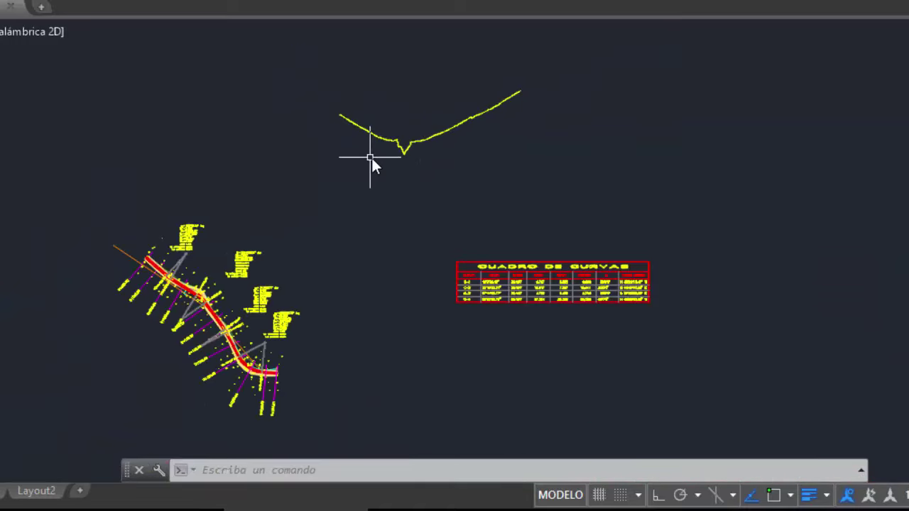
pyautogui.scroll(5, 405, 151)
pyautogui.scroll(2, 354, 226)
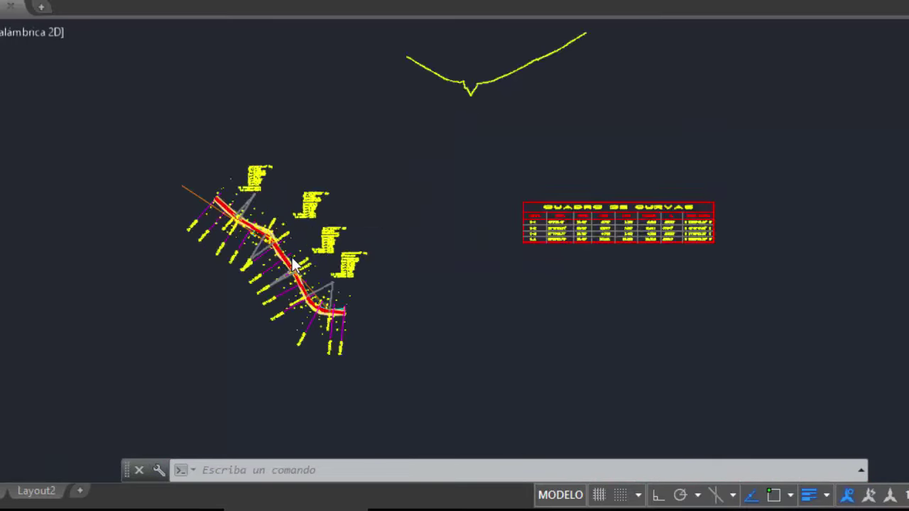
pyautogui.scroll(3, 291, 259)
pyautogui.scroll(4, 291, 259)
pyautogui.moveTo(339, 258); pyautogui.dragTo(542, 406, button='middle')
pyautogui.scroll(-3, 542, 406)
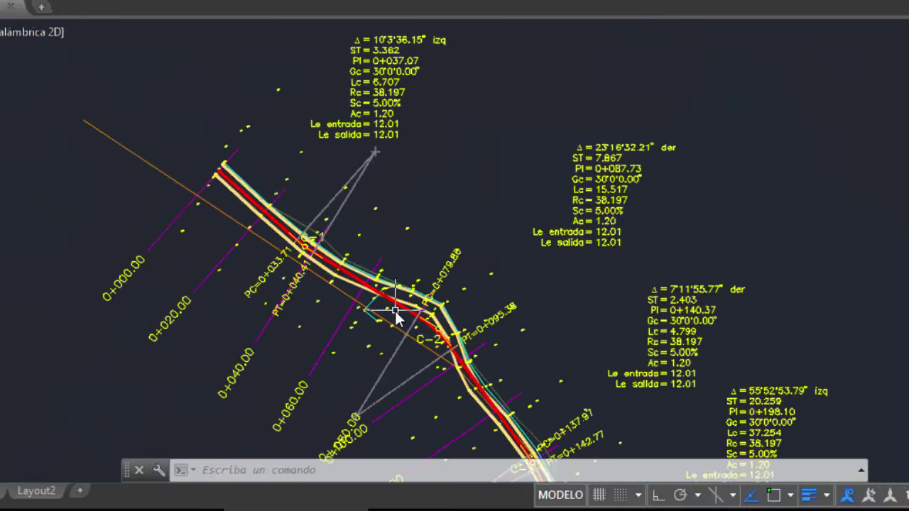
pyautogui.scroll(4, 391, 312)
pyautogui.moveTo(391, 312); pyautogui.dragTo(405, 326, button='middle')
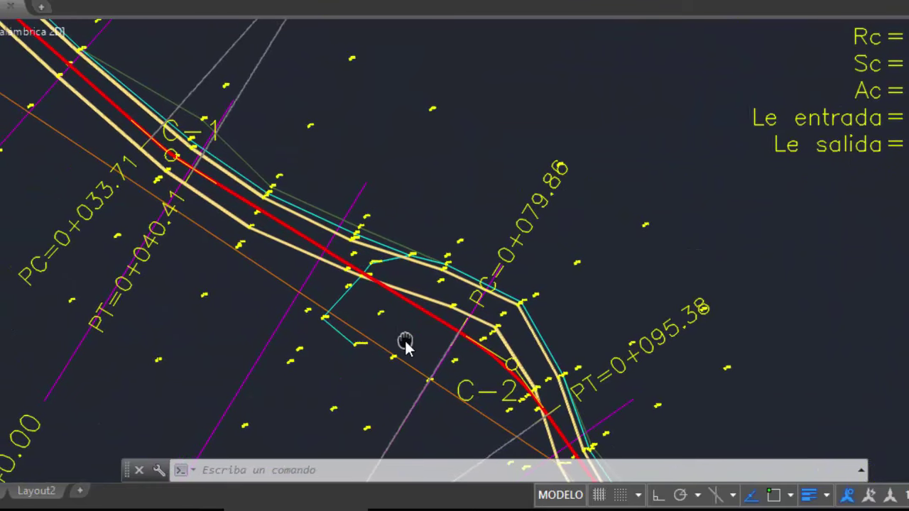
pyautogui.scroll(-5, 479, 225)
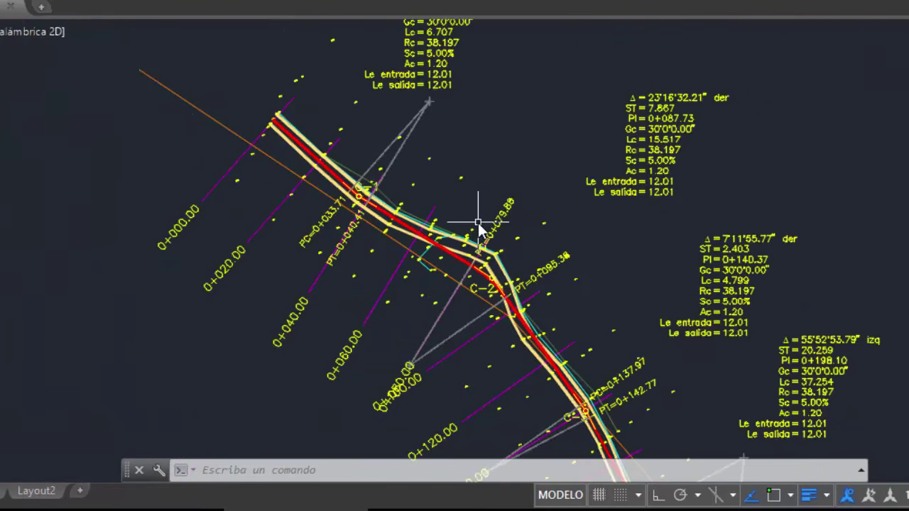
pyautogui.scroll(3, 476, 221)
pyautogui.scroll(-4, 476, 221)
pyautogui.scroll(-2, 350, 250)
pyautogui.scroll(4, 466, 213)
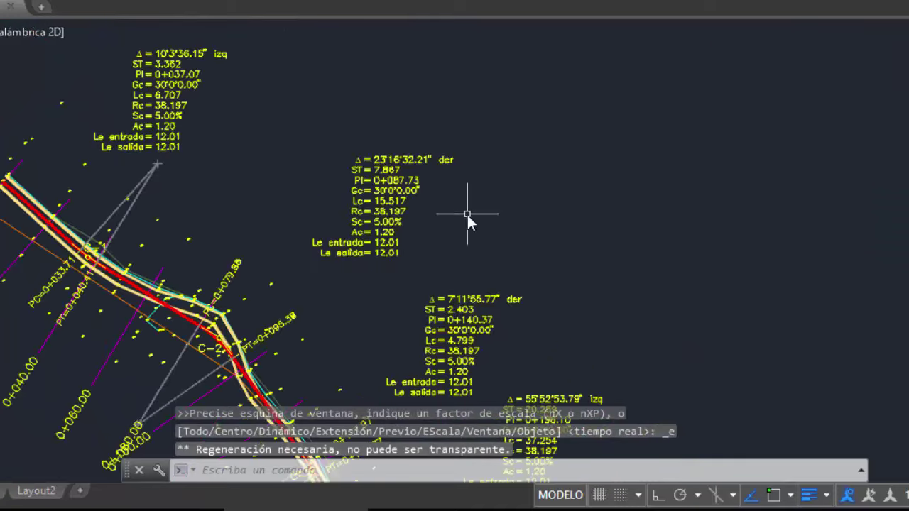
pyautogui.scroll(-4, 466, 213)
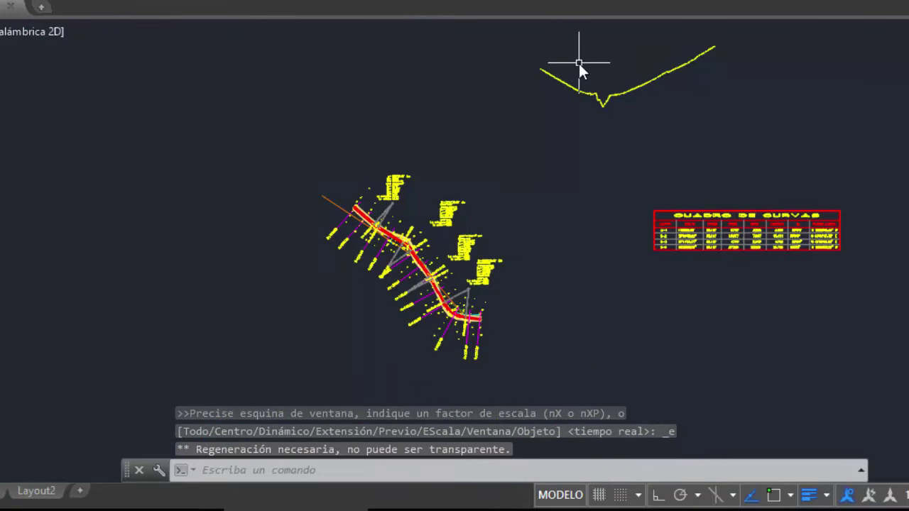
pyautogui.scroll(-4, 551, 92)
pyautogui.scroll(2, 631, 90)
pyautogui.moveTo(631, 90); pyautogui.dragTo(567, 146, button='middle')
pyautogui.scroll(-2, 567, 146)
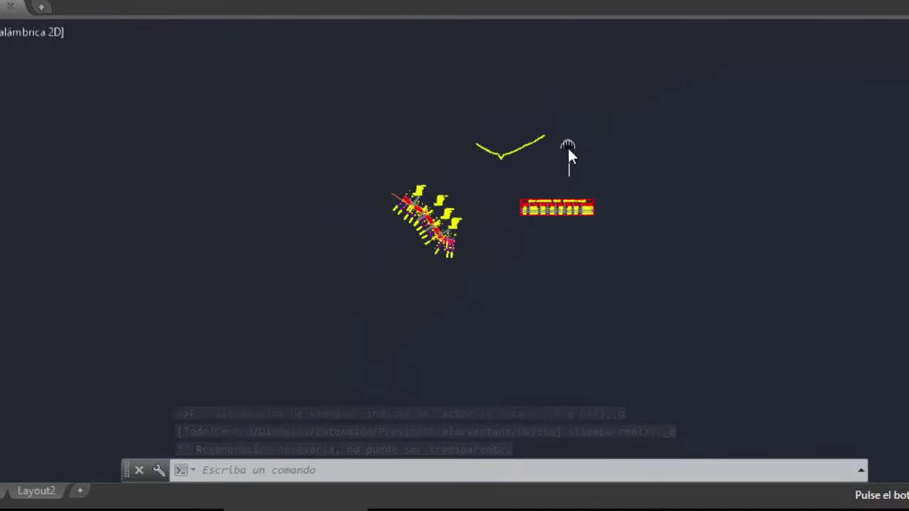
pyautogui.scroll(6, 567, 147)
pyautogui.scroll(-4, 567, 147)
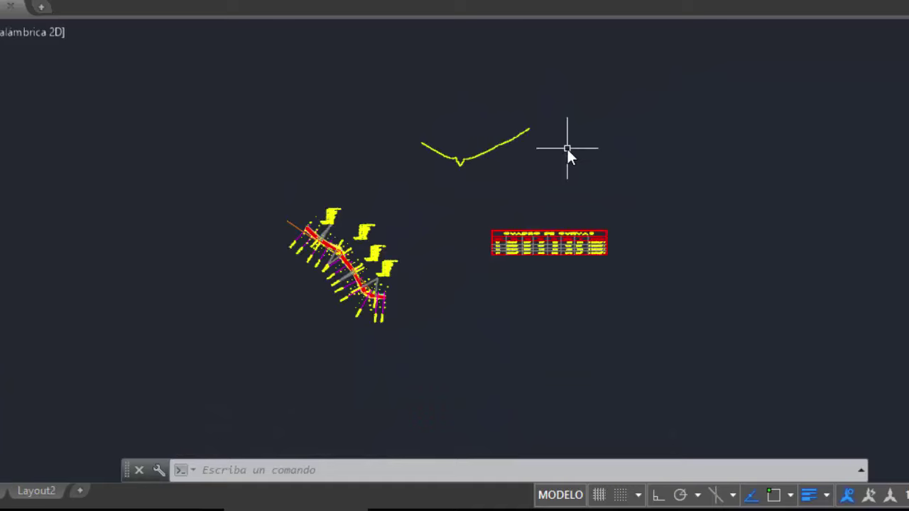
# - Window-select the curve table and move it further right with DESPLAZA
pyautogui.click(462, 200)
pyautogui.click(711, 314)
pyautogui.write('d')
pyautogui.press('Return')
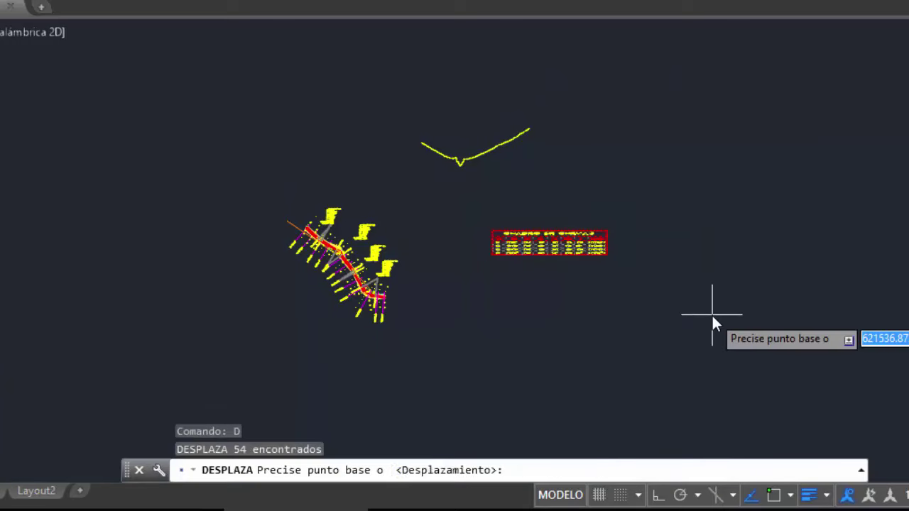
pyautogui.click(470, 257)
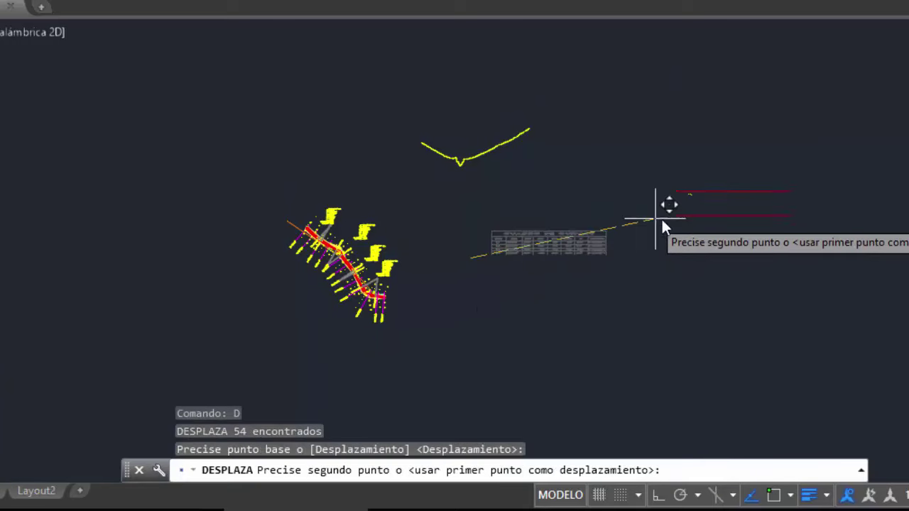
pyautogui.click(740, 216)
# - Reframe the drawing and bring up the CivilCAD commands menu
pyautogui.scroll(2, 479, 140)
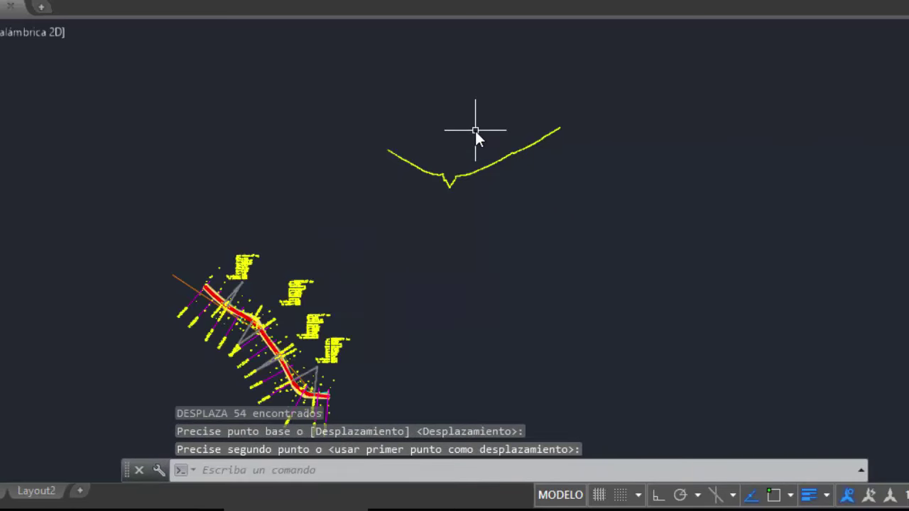
pyautogui.moveTo(475, 131); pyautogui.dragTo(370, 138, button='middle')
pyautogui.scroll(-4, 369, 139)
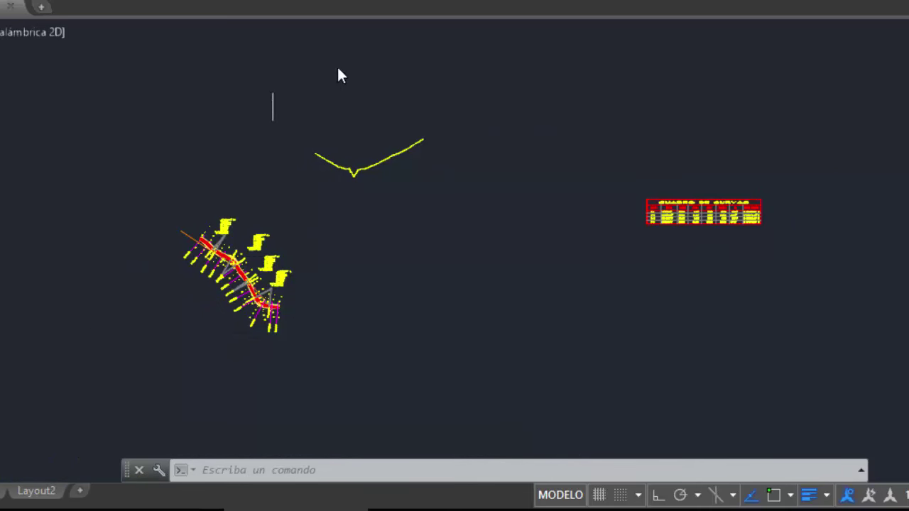
pyautogui.scroll(4, 333, 112)
pyautogui.moveTo(333, 126); pyautogui.dragTo(311, 119, button='middle')
pyautogui.scroll(-2, 311, 119)
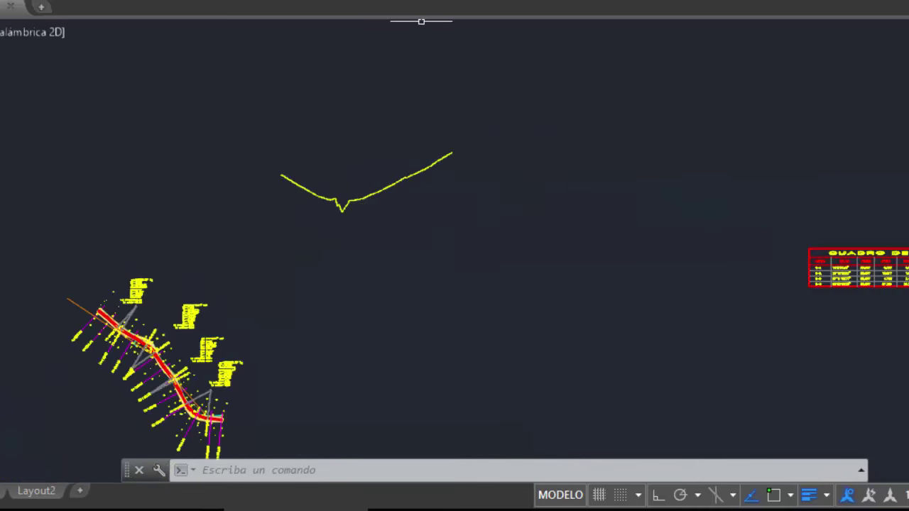
pyautogui.click(421, 20)
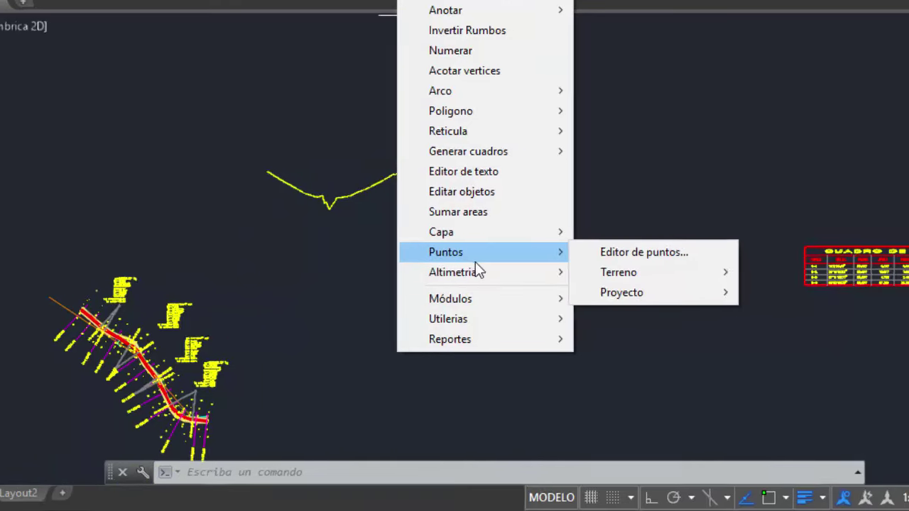
pyautogui.moveTo(145, 229)
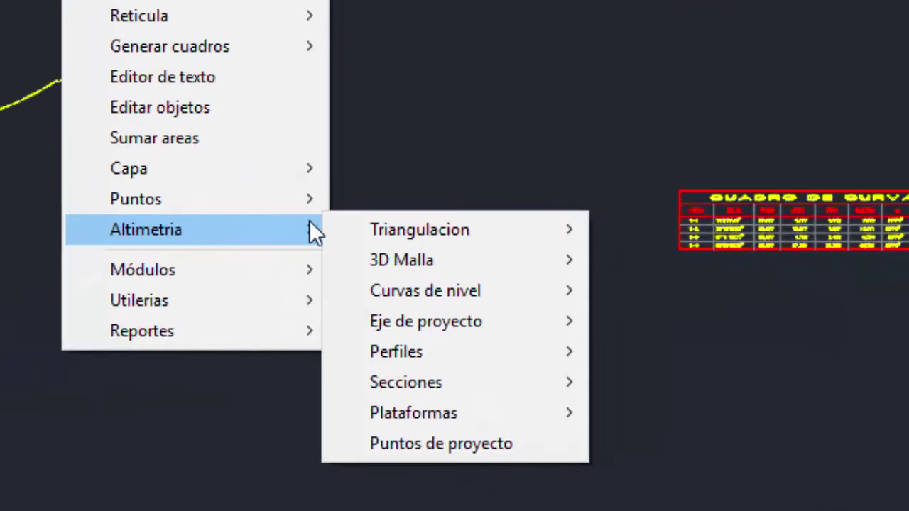
pyautogui.moveTo(396, 352)
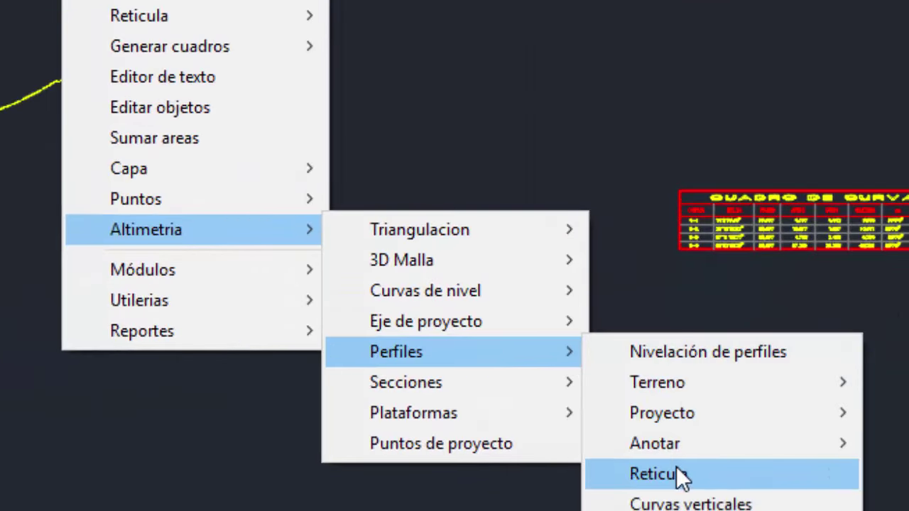
# - Run Perfiles > Reticula on the terrain profile with 20 m station spacing from 0+000.00
pyautogui.click(678, 473)
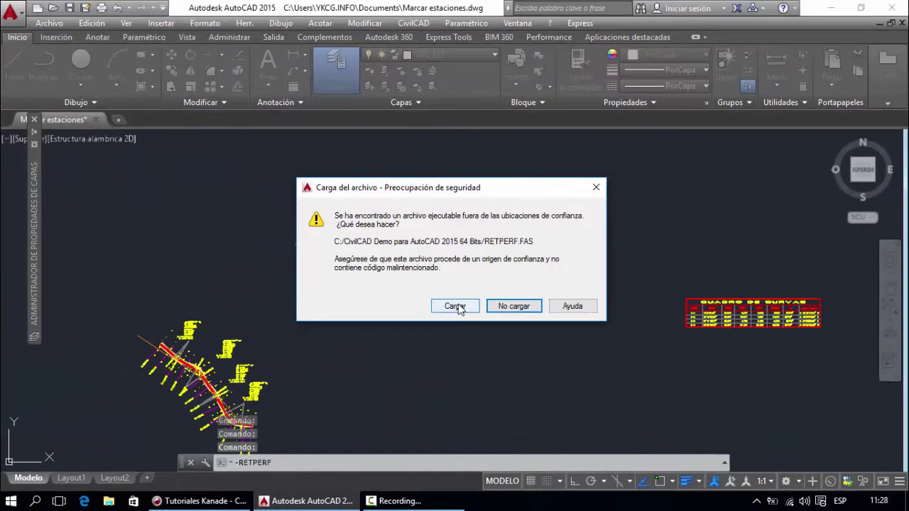
pyautogui.click(455, 306)
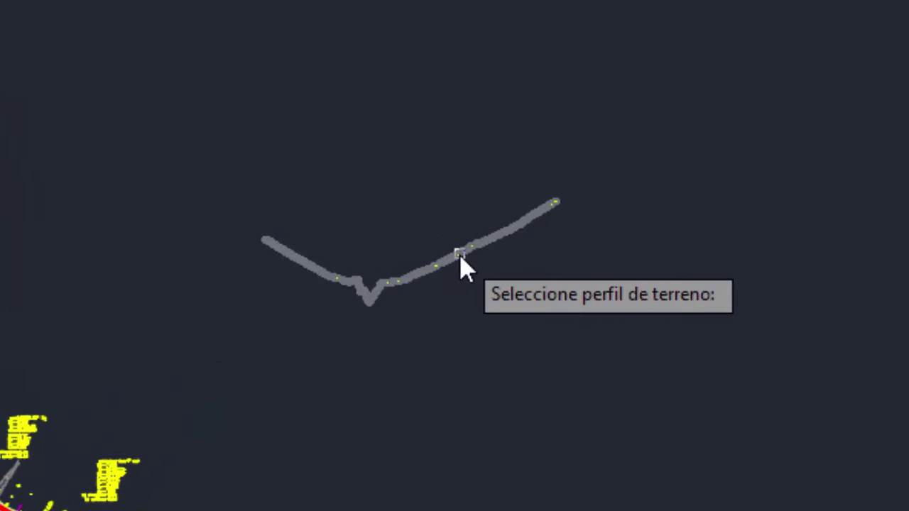
pyautogui.click(460, 257)
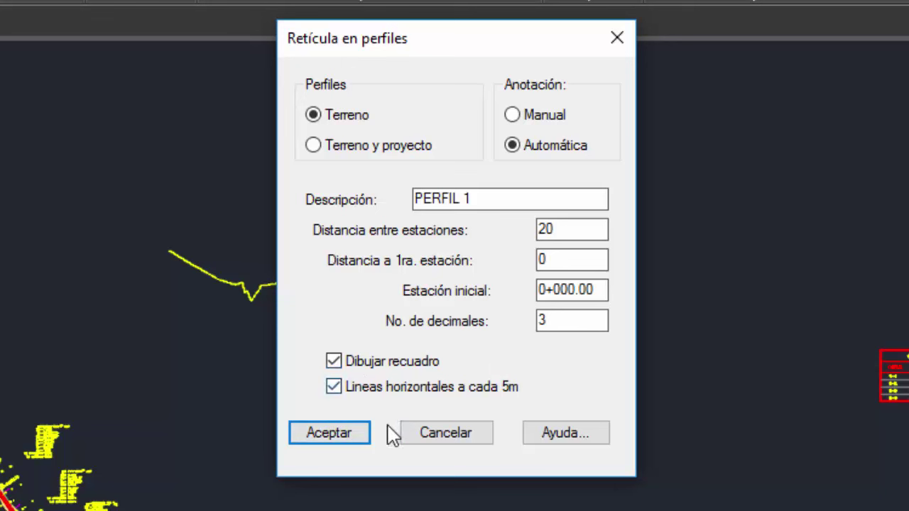
pyautogui.click(335, 389)
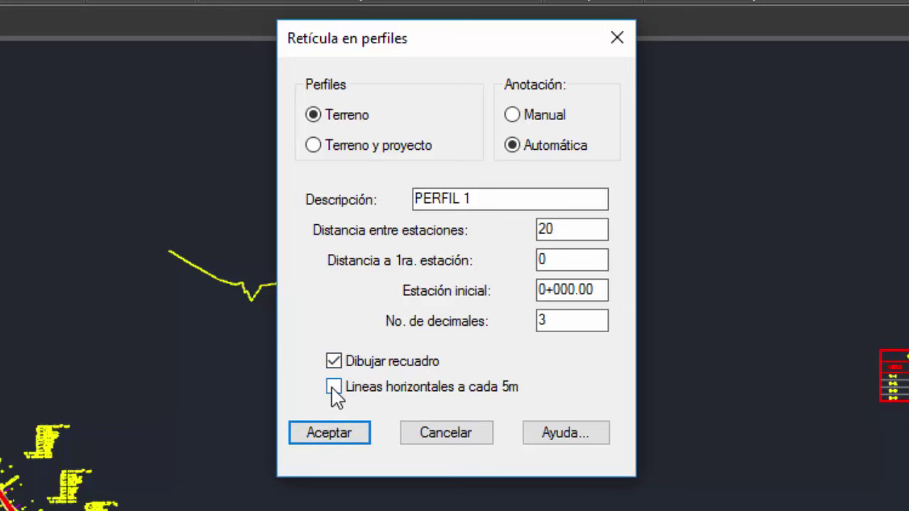
pyautogui.click(331, 435)
# - Look over the gridded profile and open CivilCAD's Altimetria > Perfiles > Proyecto options
pyautogui.scroll(2, 318, 295)
pyautogui.scroll(-2, 317, 291)
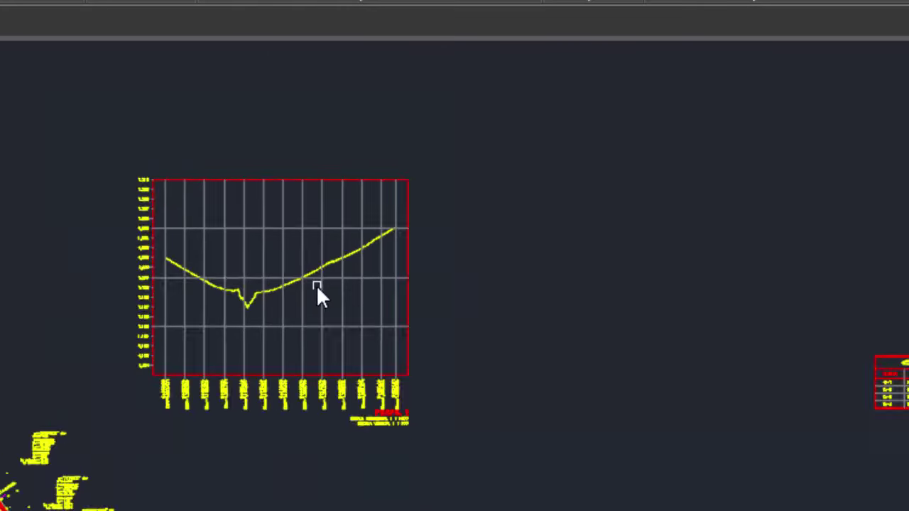
pyautogui.scroll(10, 317, 294)
pyautogui.scroll(-6, 314, 306)
pyautogui.scroll(-2, 284, 331)
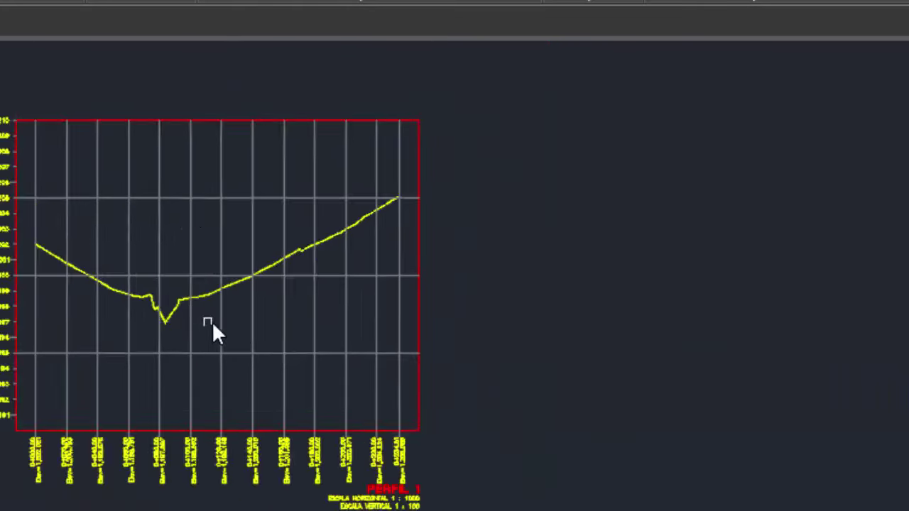
pyautogui.scroll(-2, 210, 324)
pyautogui.scroll(1, 223, 325)
pyautogui.moveTo(220, 320); pyautogui.dragTo(204, 323, button='middle')
pyautogui.scroll(-5, 213, 326)
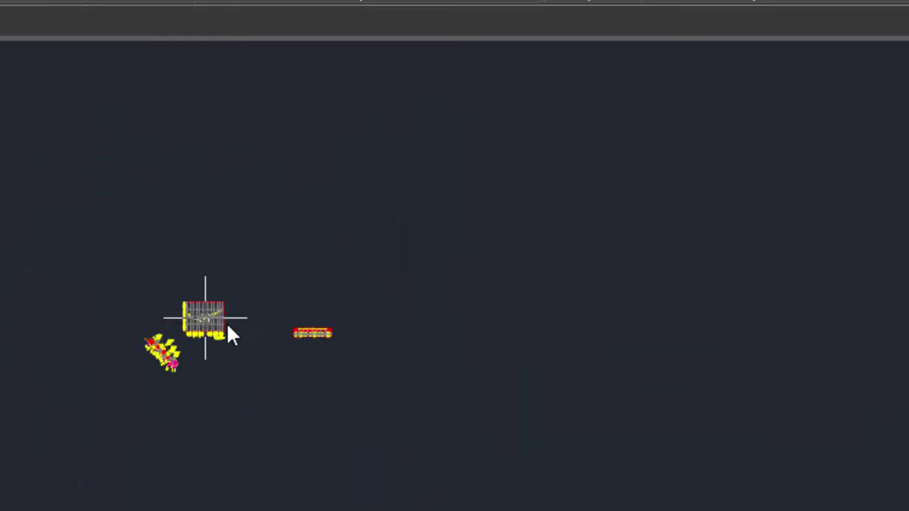
pyautogui.scroll(2, 163, 338)
pyautogui.scroll(5, 239, 305)
pyautogui.scroll(-5, 349, 206)
pyautogui.scroll(8, 350, 202)
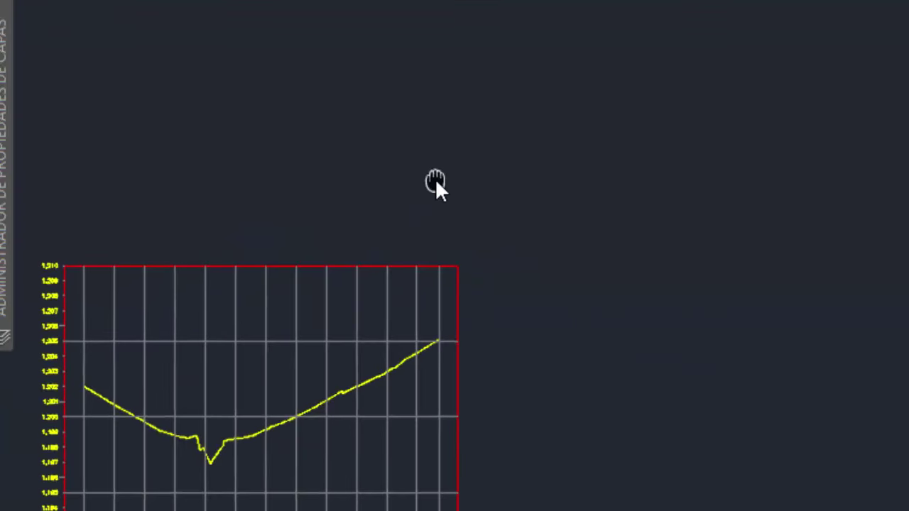
pyautogui.scroll(-6, 490, 174)
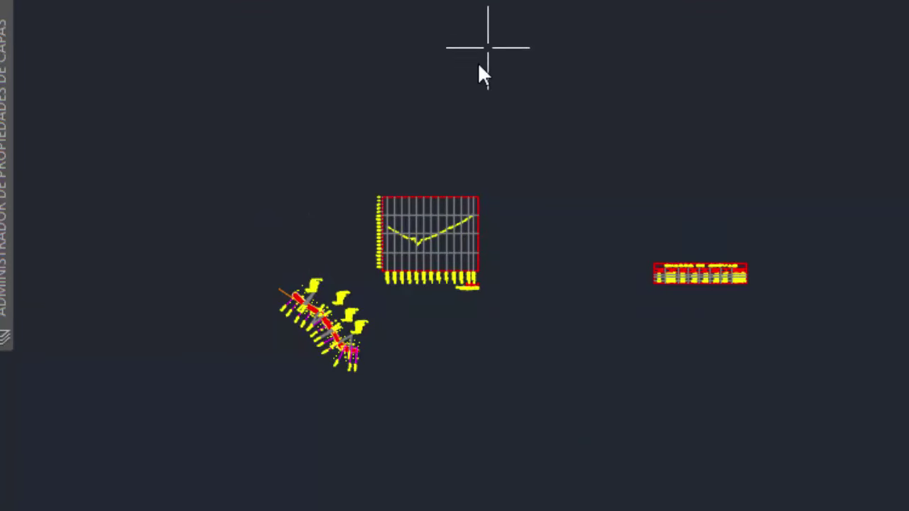
pyautogui.scroll(2, 355, 255)
pyautogui.moveTo(353, 260); pyautogui.dragTo(357, 203, button='middle')
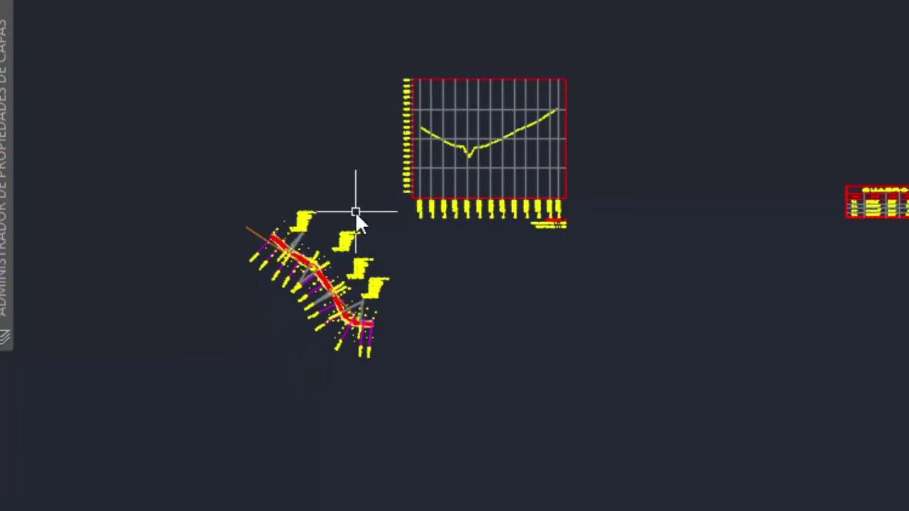
pyautogui.scroll(-2, 358, 203)
pyautogui.scroll(2, 511, 7)
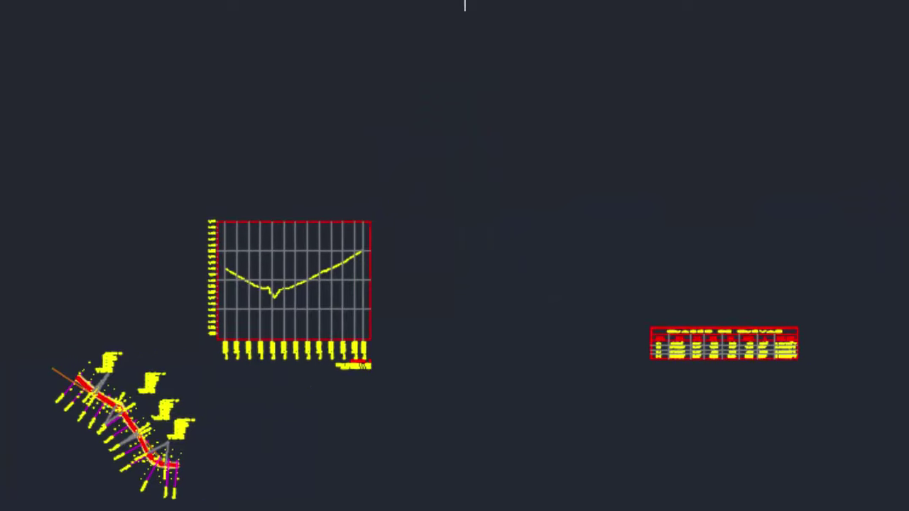
pyautogui.rightClick(517, 6)
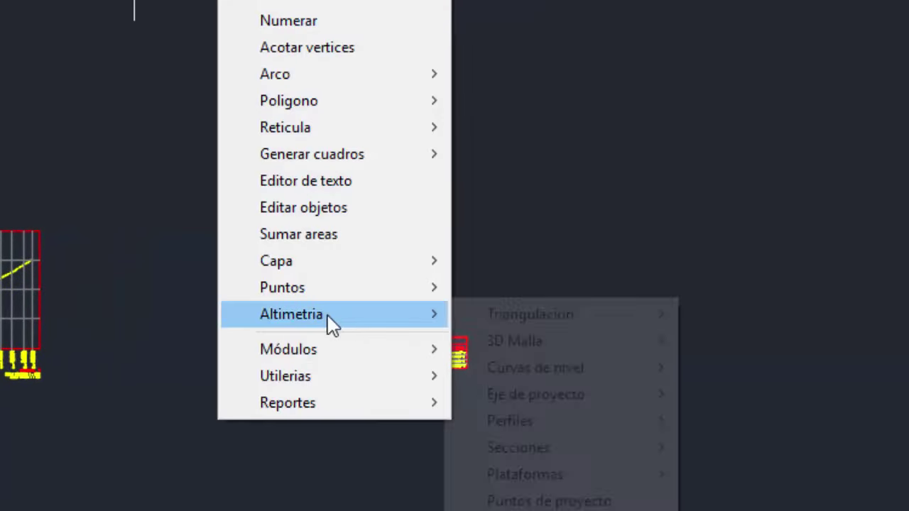
pyautogui.moveTo(78, 223)
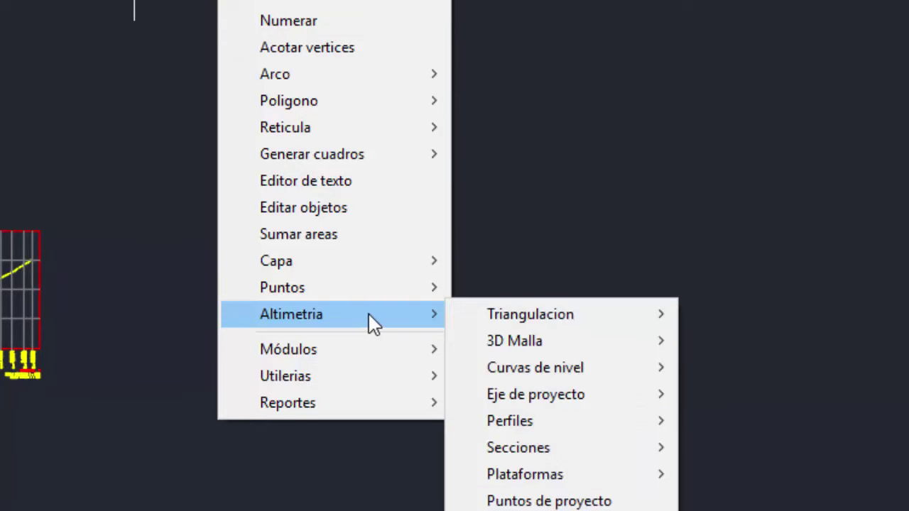
pyautogui.moveTo(347, 330)
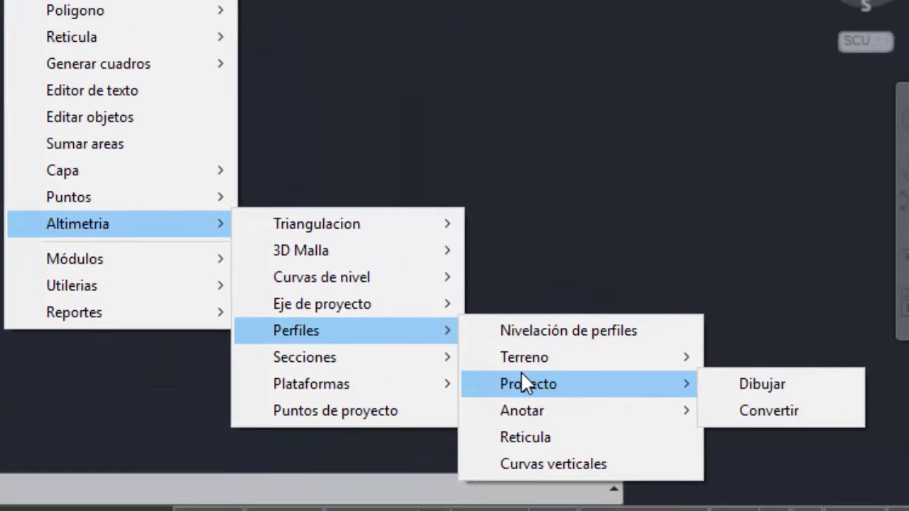
pyautogui.moveTo(529, 384)
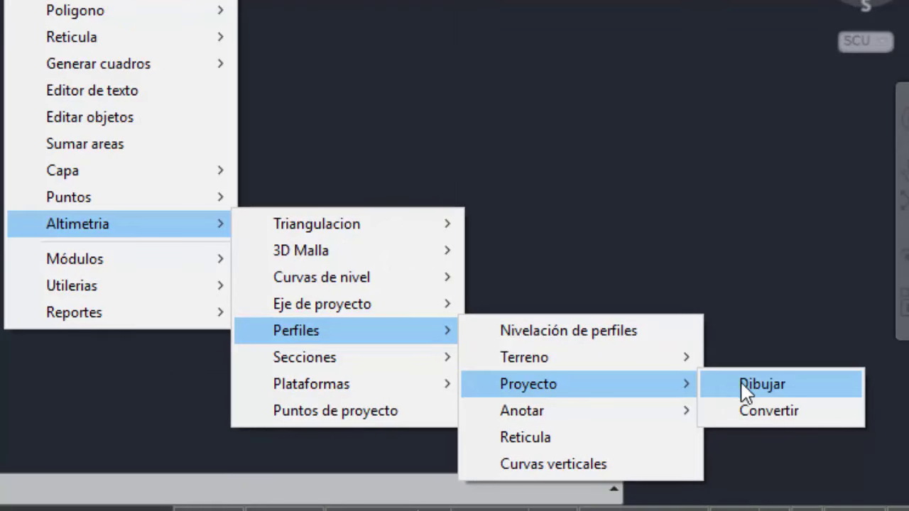
# - Dismiss the Proyecto menus and zoom to the alignment around curves C-1 and C-2
pyautogui.press('Escape')
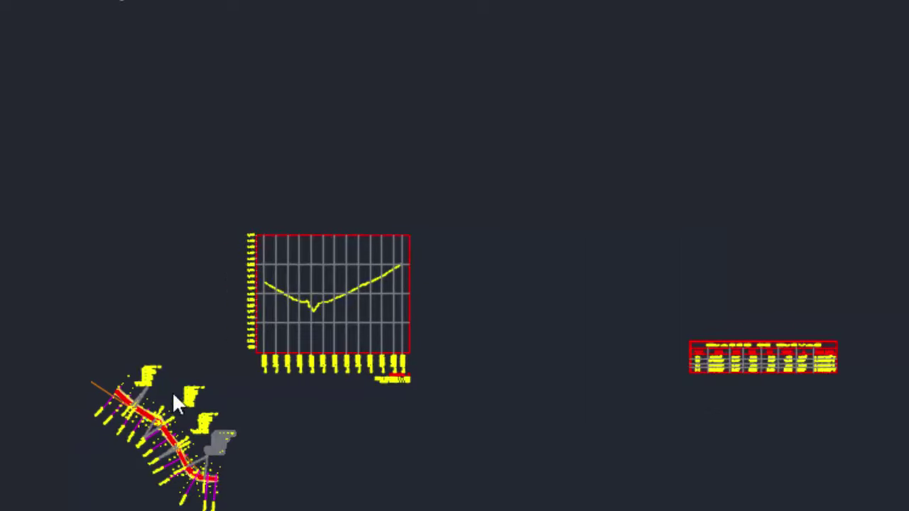
pyautogui.scroll(-3, 347, 284)
pyautogui.scroll(2, 347, 288)
pyautogui.scroll(2, 141, 390)
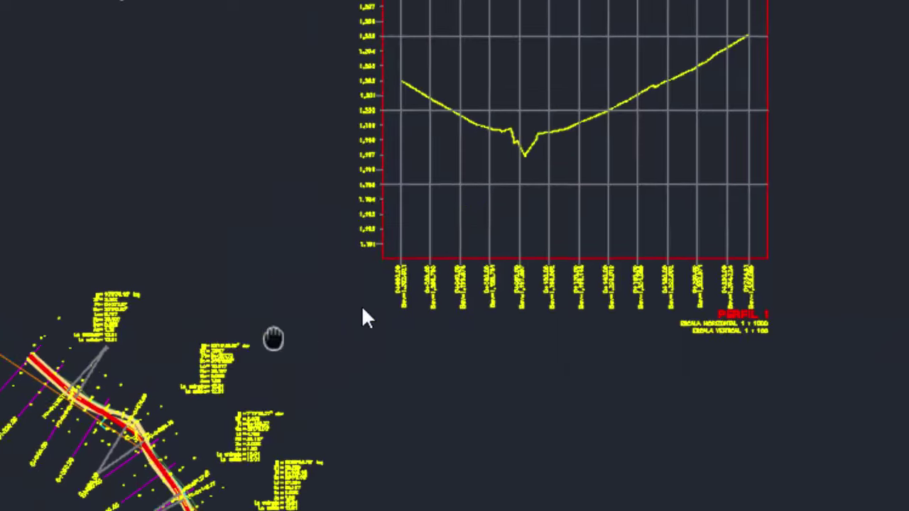
pyautogui.scroll(-1, 482, 247)
pyautogui.scroll(5, 482, 260)
pyautogui.scroll(-6, 720, 142)
pyautogui.scroll(3, 649, 192)
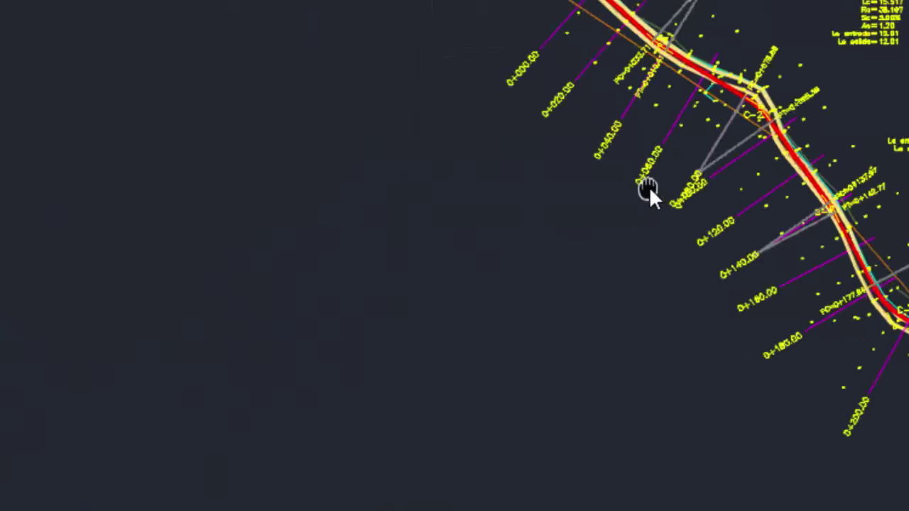
pyautogui.scroll(1, 742, 81)
pyautogui.moveTo(741, 81); pyautogui.dragTo(641, 203, button='middle')
pyautogui.scroll(3, 660, 142)
pyautogui.scroll(1, 653, 146)
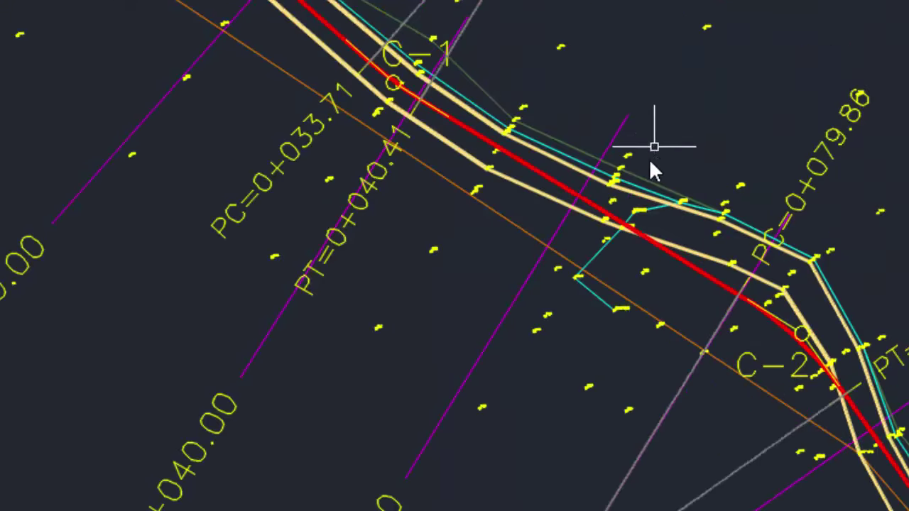
pyautogui.scroll(-5, 634, 193)
pyautogui.scroll(4, 634, 190)
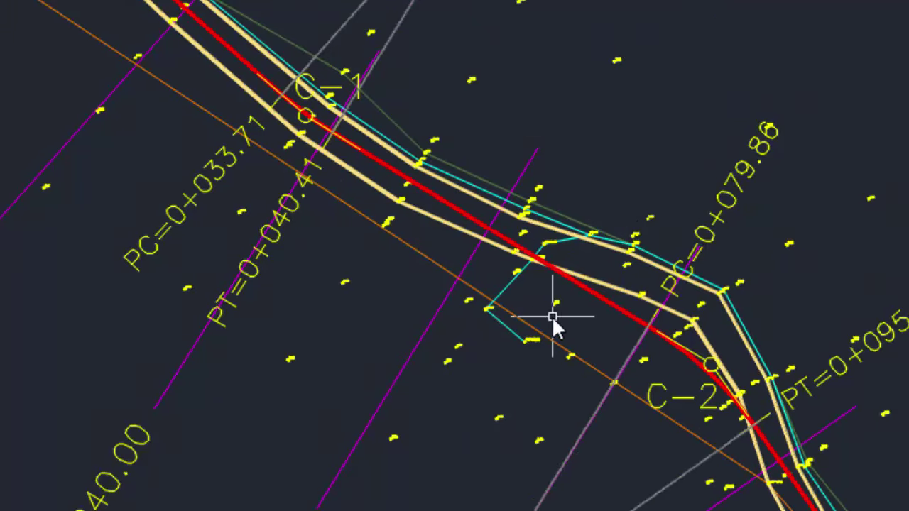
pyautogui.click(503, 275)
pyautogui.click(503, 275)
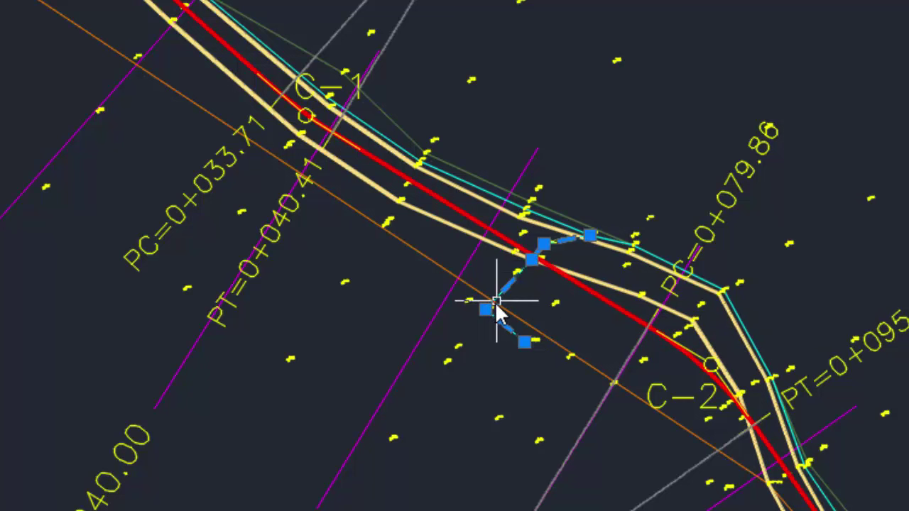
pyautogui.press('Escape')
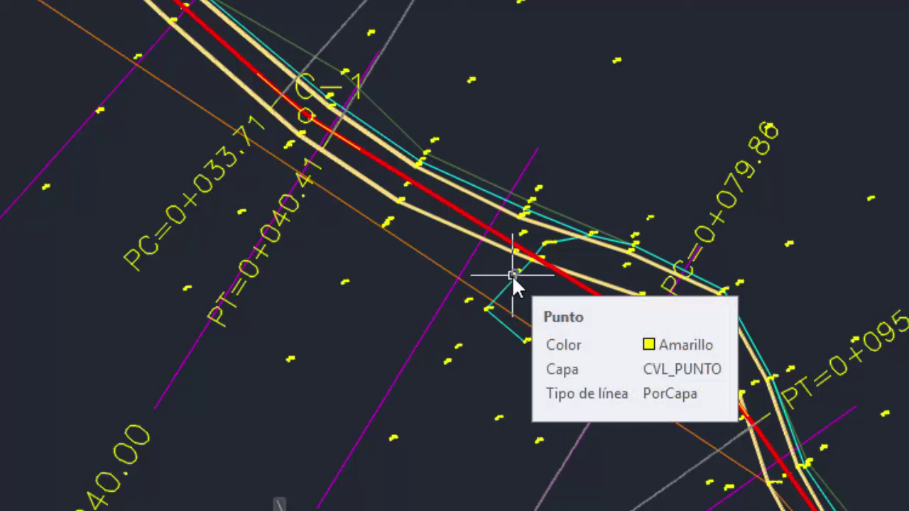
pyautogui.click(512, 277)
pyautogui.press('Escape')
pyautogui.scroll(5, 507, 291)
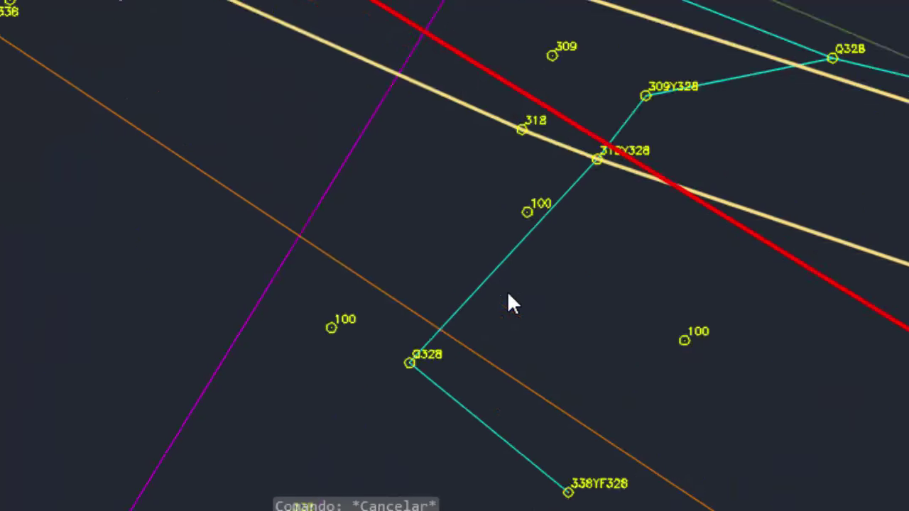
pyautogui.scroll(4, 507, 290)
pyautogui.scroll(-4, 501, 258)
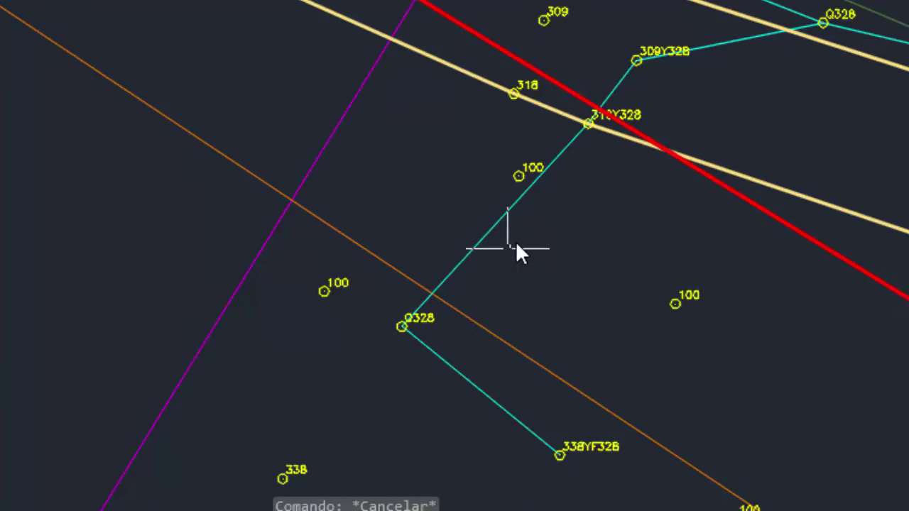
pyautogui.scroll(-3, 515, 247)
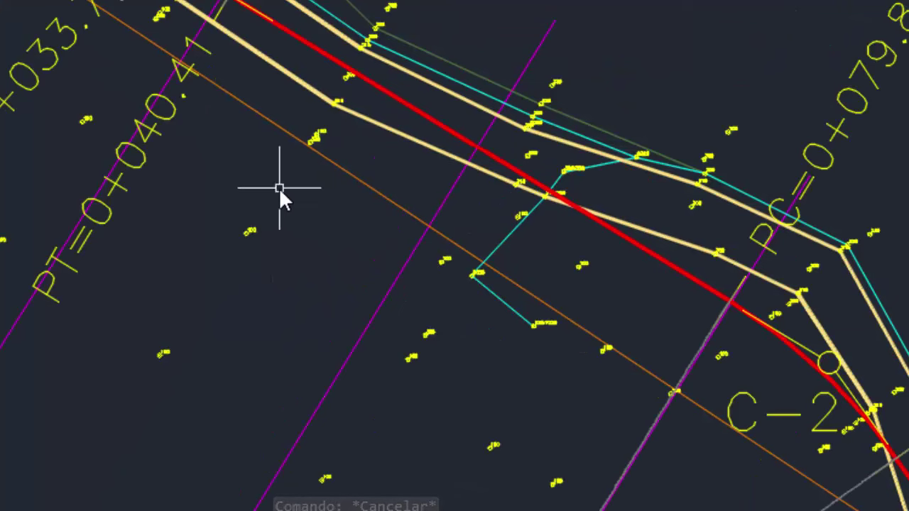
pyautogui.moveTo(277, 192); pyautogui.dragTo(385, 335, button='middle')
pyautogui.scroll(-2, 524, 326)
pyautogui.scroll(-3, 526, 321)
pyautogui.scroll(3, 683, 331)
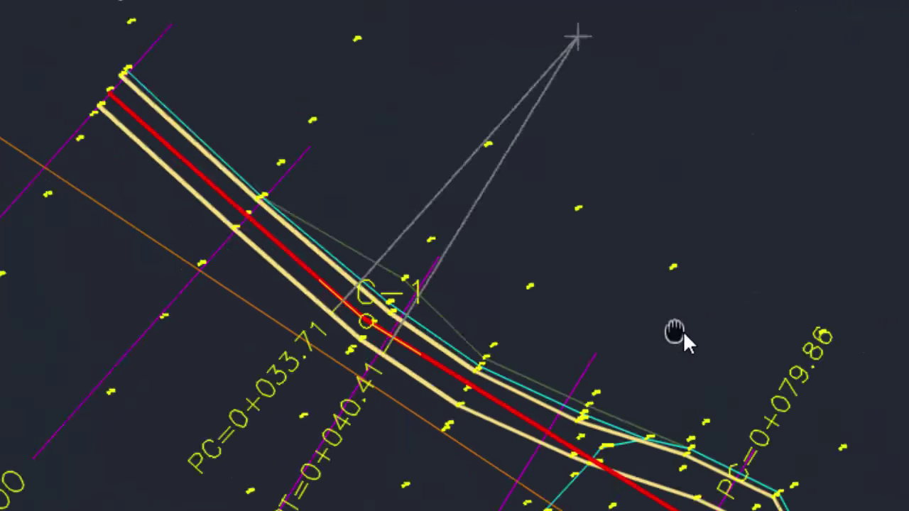
pyautogui.scroll(2, 683, 331)
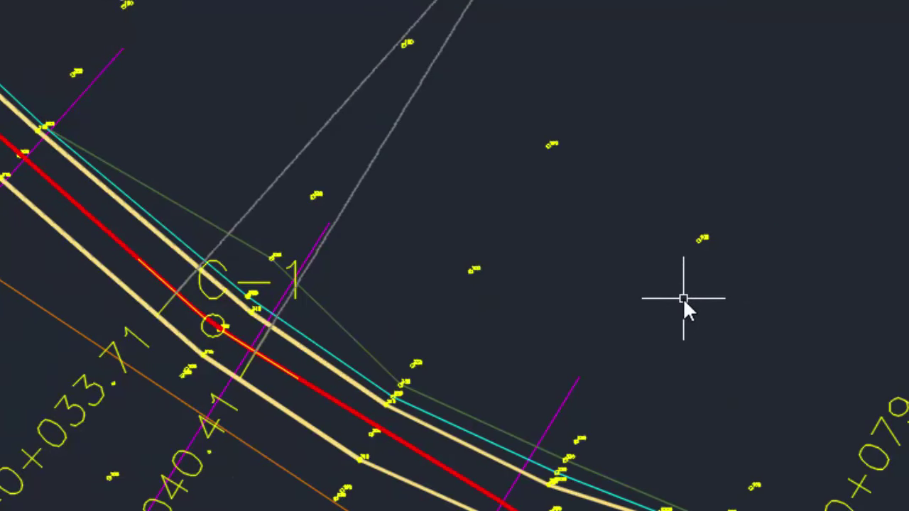
pyautogui.scroll(-5, 683, 298)
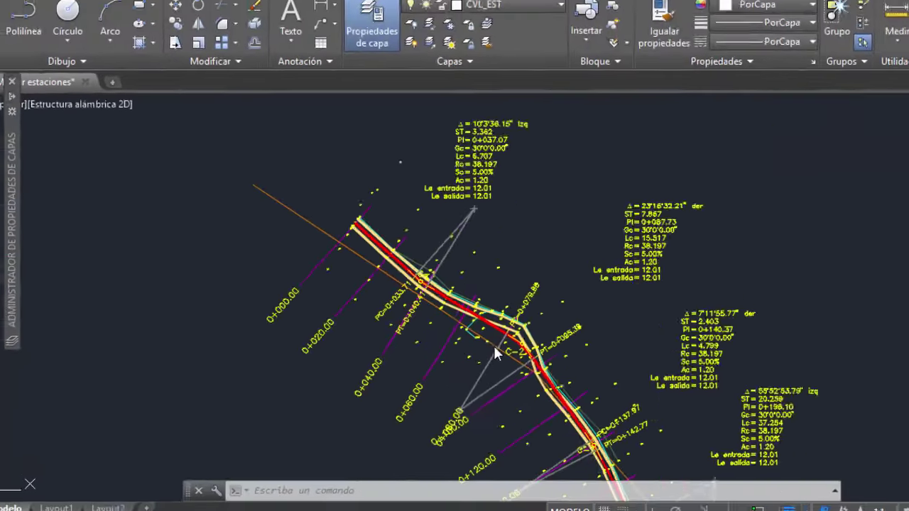
pyautogui.scroll(4, 443, 334)
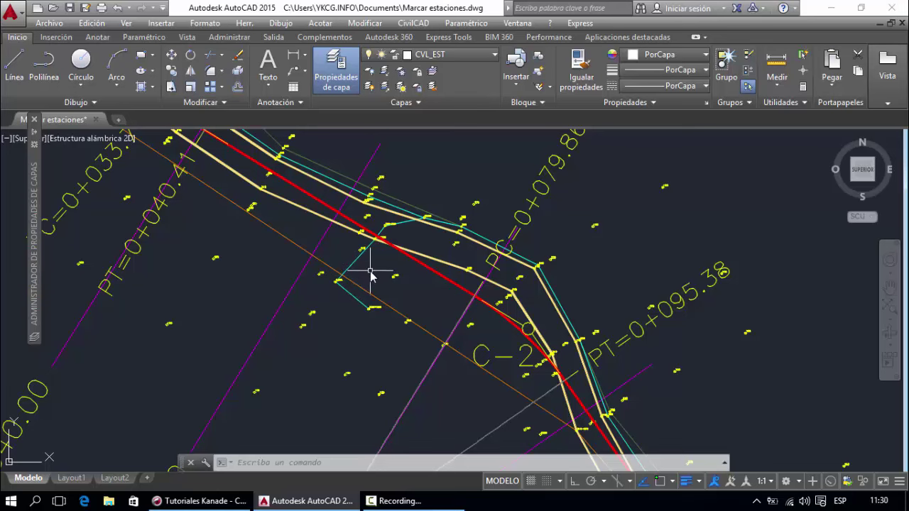
pyautogui.scroll(-3, 388, 269)
pyautogui.scroll(2, 479, 294)
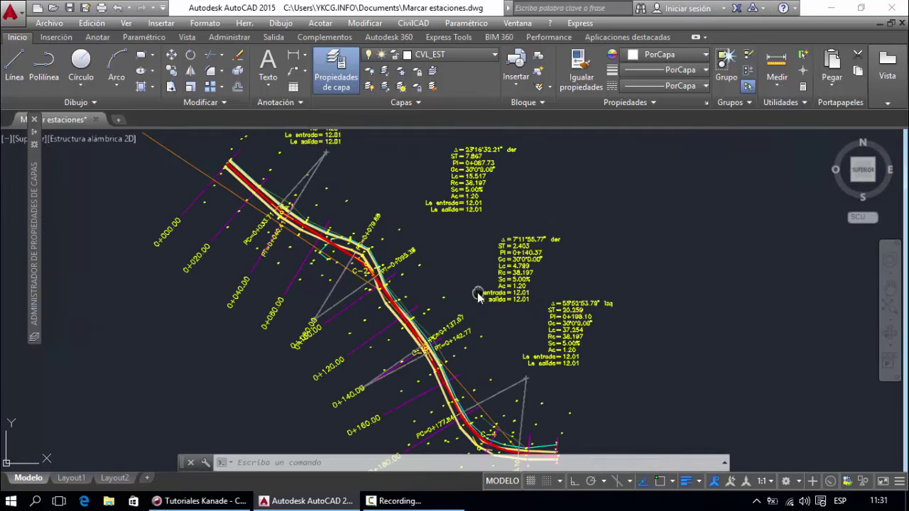
pyautogui.scroll(-3, 476, 300)
pyautogui.scroll(3, 478, 312)
pyautogui.scroll(2, 478, 312)
pyautogui.scroll(-4, 479, 312)
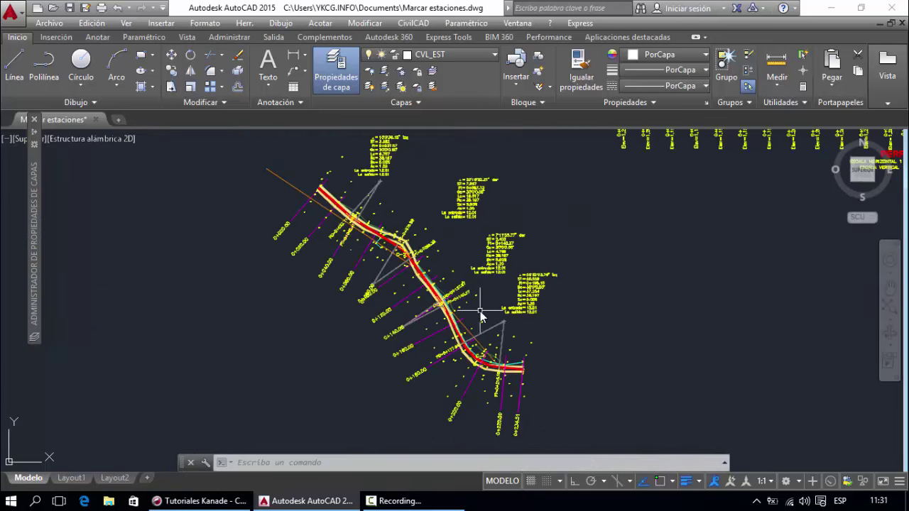
pyautogui.scroll(5, 480, 311)
pyautogui.scroll(-2, 481, 310)
pyautogui.scroll(-10, 420, 268)
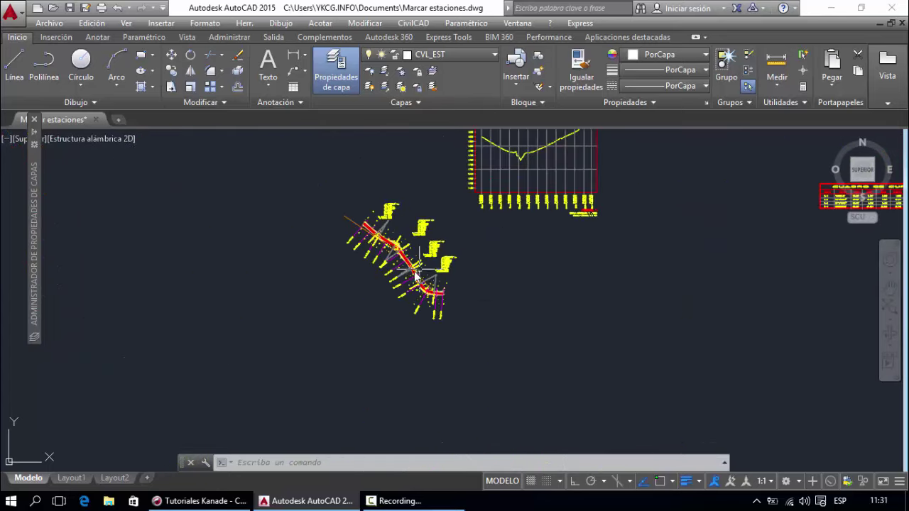
pyautogui.scroll(1, 390, 254)
pyautogui.scroll(-1, 389, 252)
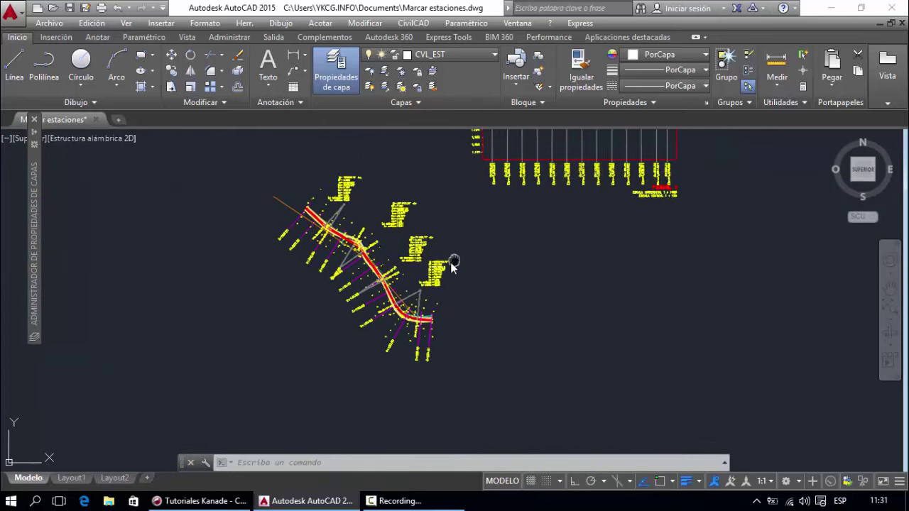
pyautogui.moveTo(450, 260)
pyautogui.mouseDown(button='middle')
pyautogui.moveTo(426, 267)
pyautogui.moveTo(329, 260)
pyautogui.moveTo(405, 235)
pyautogui.mouseUp(button='middle')
pyautogui.scroll(-5, 350, 260)
pyautogui.scroll(1, 351, 260)
pyautogui.scroll(2, 341, 261)
pyautogui.scroll(-7, 397, 241)
pyautogui.press('Escape')
pyautogui.press('Escape')
pyautogui.scroll(2, 378, 257)
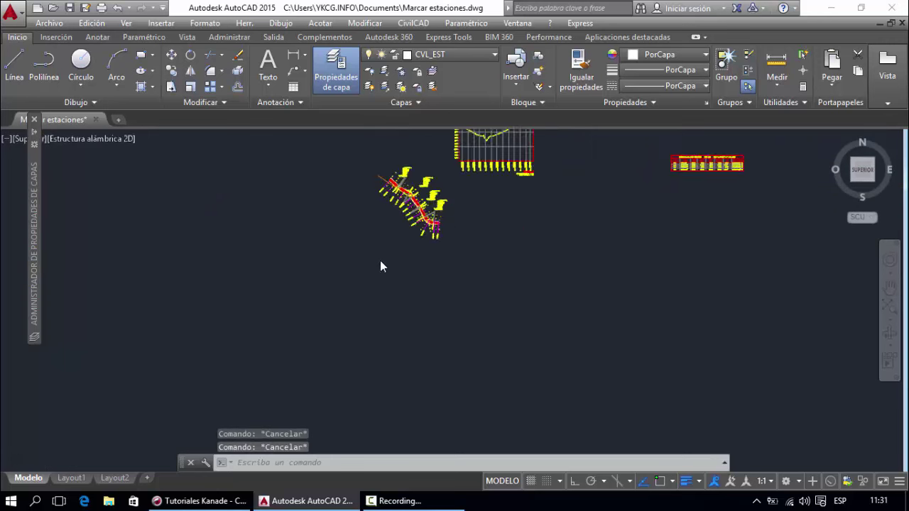
pyautogui.scroll(2, 493, 170)
pyautogui.scroll(-4, 386, 298)
pyautogui.scroll(5, 447, 231)
pyautogui.moveTo(446, 231); pyautogui.dragTo(482, 196, button='middle')
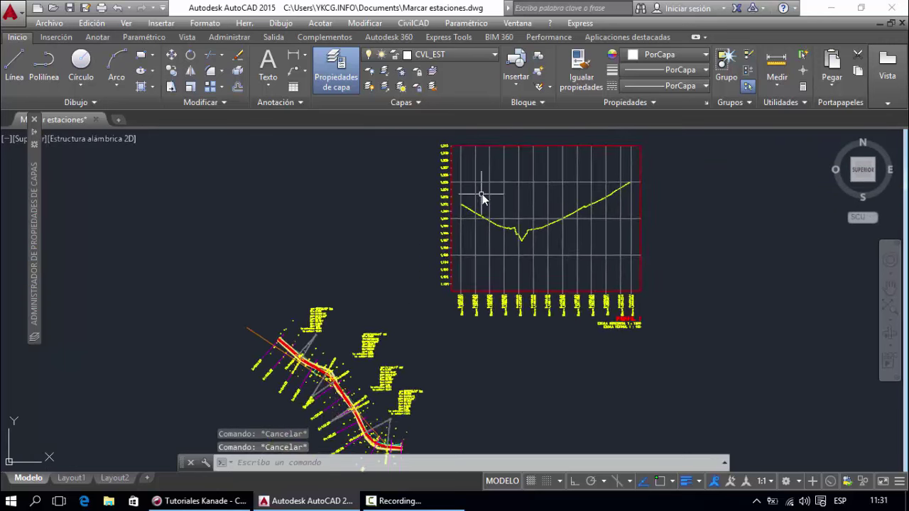
pyautogui.scroll(-1, 482, 196)
pyautogui.scroll(4, 476, 203)
pyautogui.scroll(3, 471, 204)
pyautogui.scroll(-3, 450, 257)
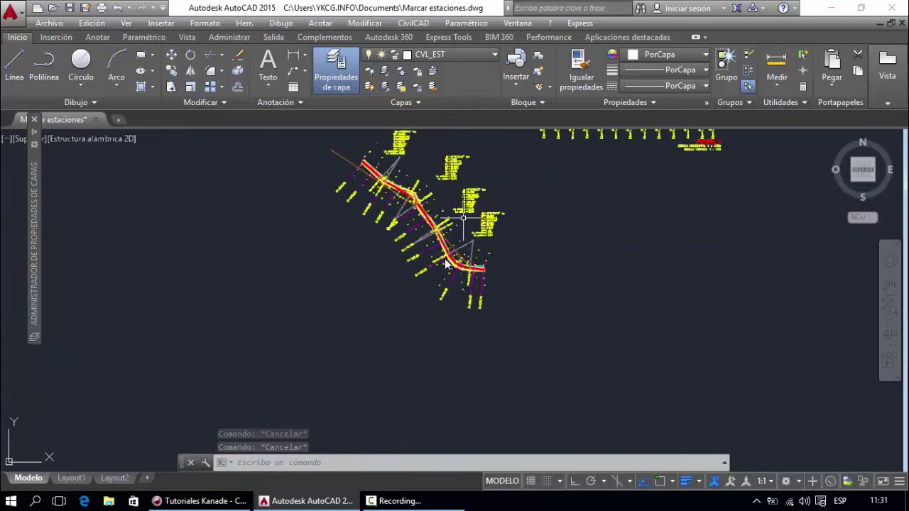
pyautogui.scroll(4, 447, 255)
pyautogui.scroll(1, 445, 257)
pyautogui.moveTo(446, 257)
pyautogui.mouseDown(button='middle')
pyautogui.moveTo(264, 239)
pyautogui.moveTo(256, 262)
pyautogui.mouseUp(button='middle')
pyautogui.scroll(-3, 255, 262)
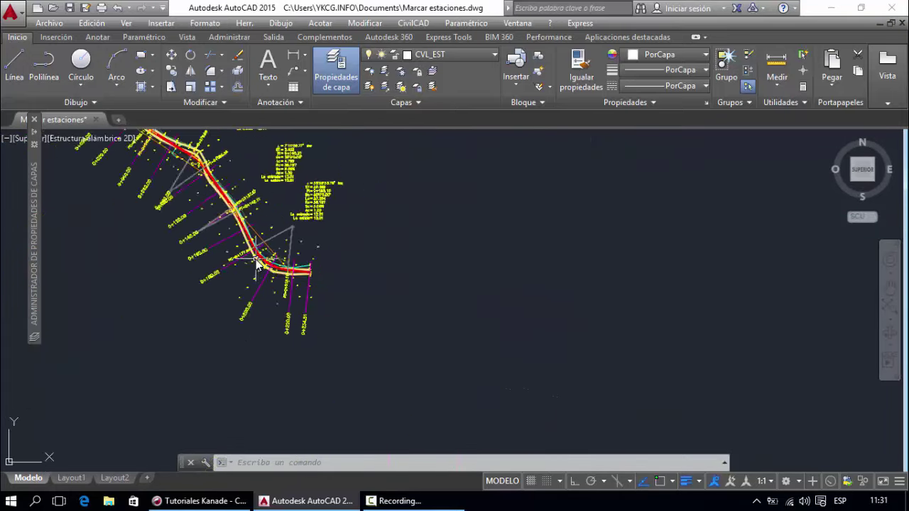
pyautogui.scroll(3, 259, 263)
pyautogui.scroll(1, 261, 261)
pyautogui.scroll(2, 266, 258)
pyautogui.scroll(-2, 269, 257)
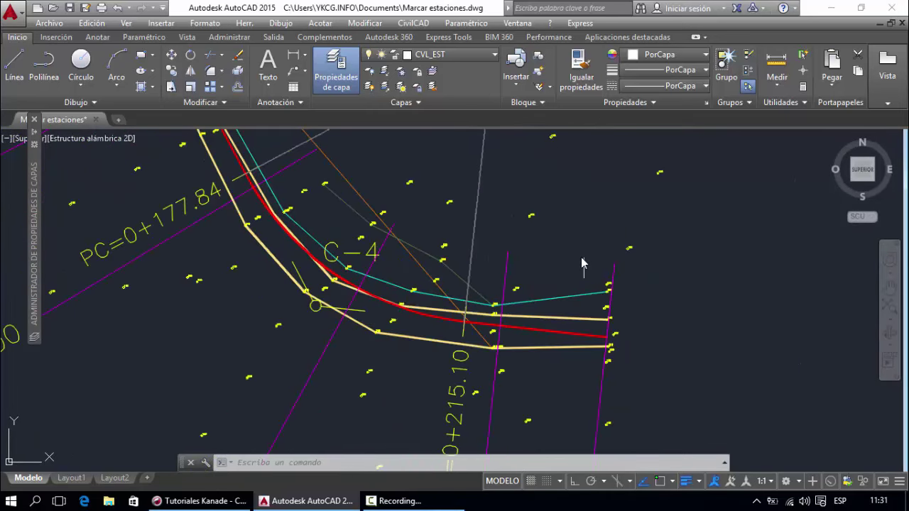
pyautogui.scroll(-2, 582, 263)
pyautogui.moveTo(582, 263); pyautogui.dragTo(447, 285, button='middle')
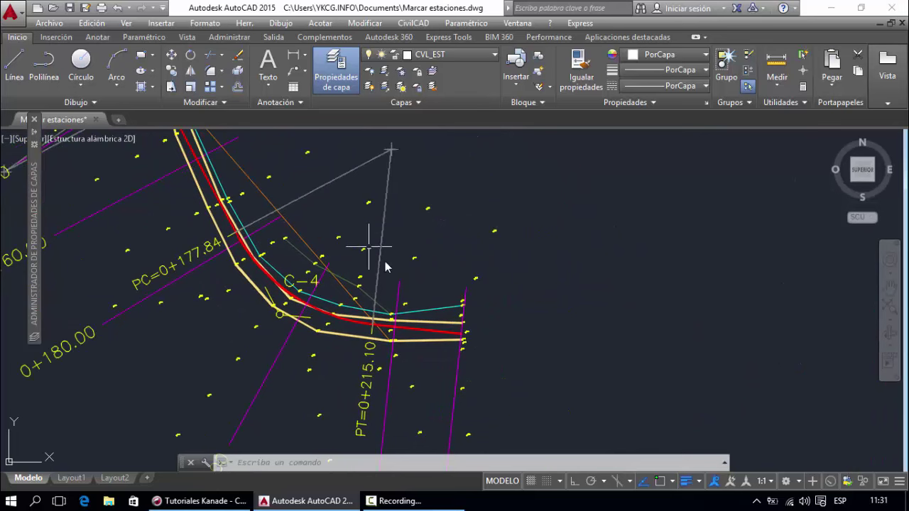
pyautogui.scroll(2, 457, 320)
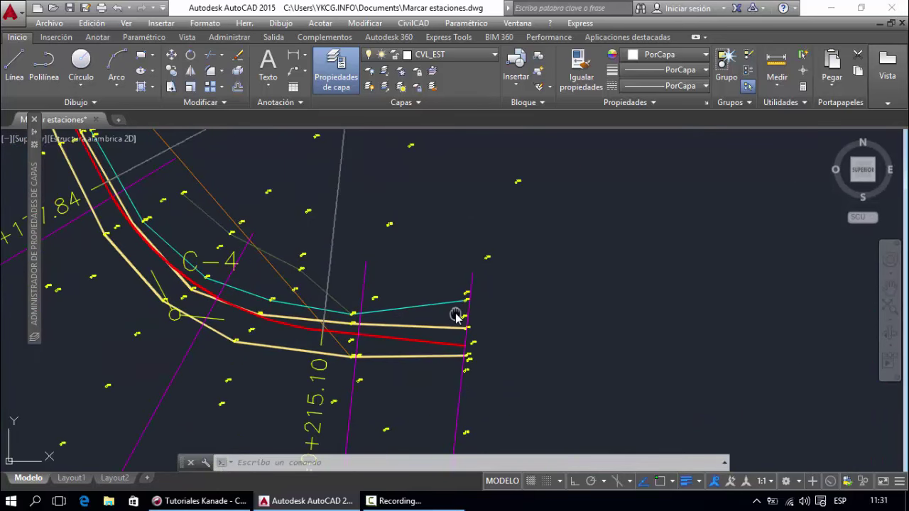
pyautogui.scroll(1, 456, 315)
pyautogui.scroll(1, 456, 313)
pyautogui.scroll(2, 456, 311)
pyautogui.scroll(3, 457, 308)
pyautogui.press('Escape')
pyautogui.press('Escape')
pyautogui.press('Escape')
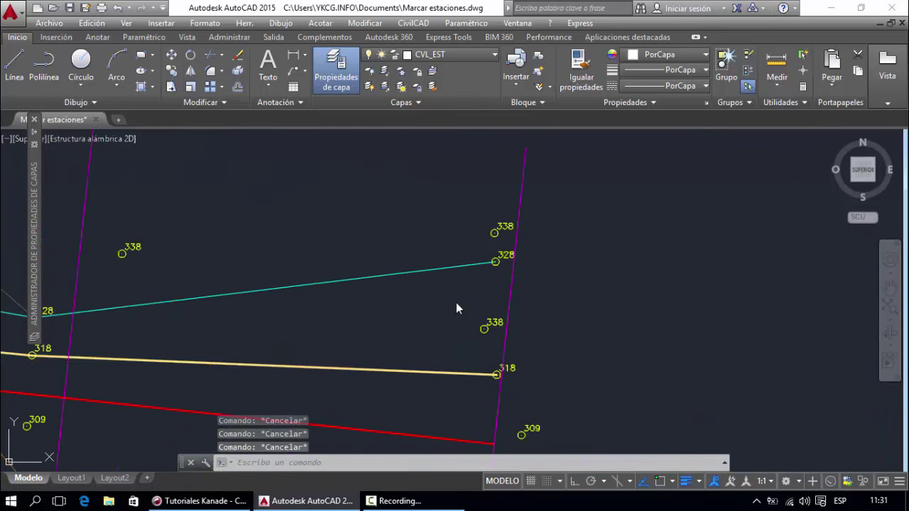
pyautogui.moveTo(456, 302); pyautogui.dragTo(462, 269, button='middle')
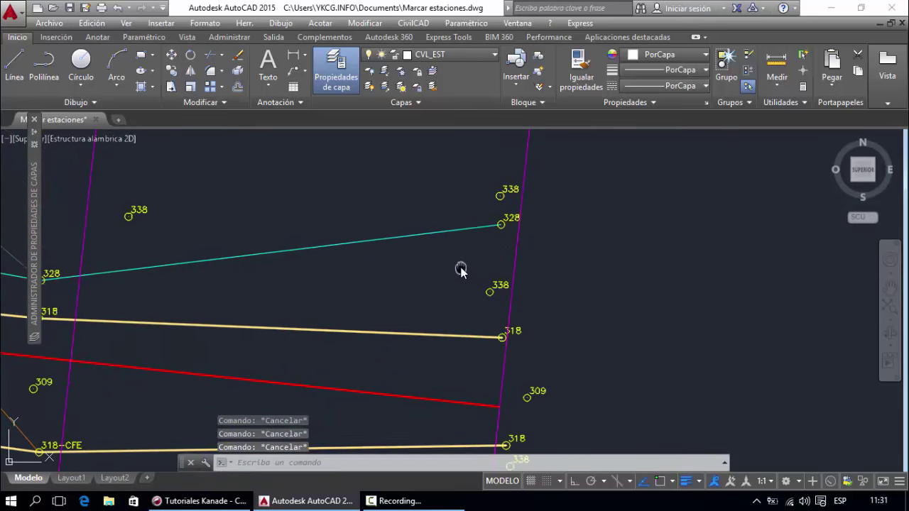
pyautogui.scroll(-2, 462, 266)
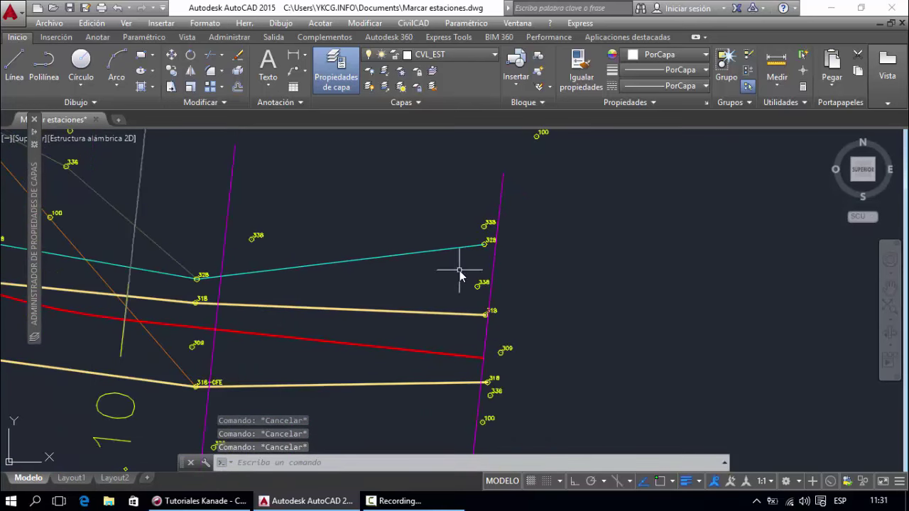
# - Select the survey point at the cyan line's end and show its Properties
pyautogui.click(487, 246)
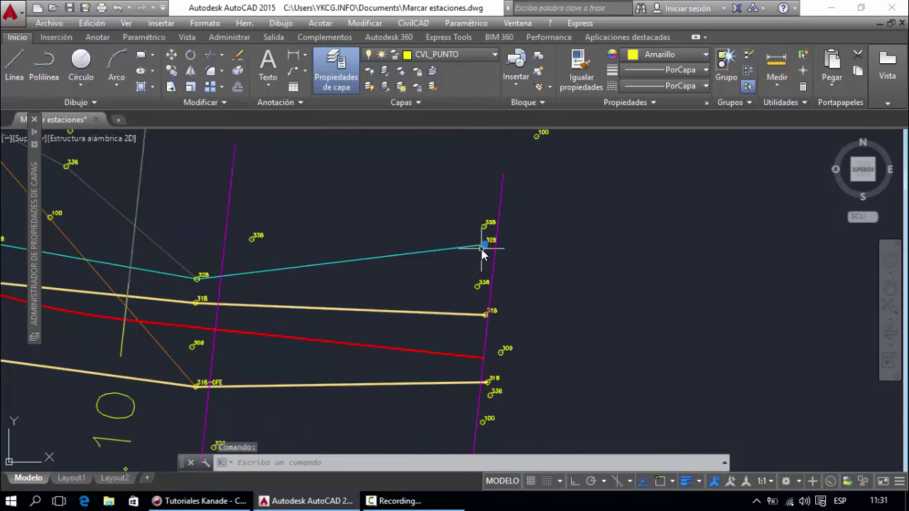
pyautogui.rightClick(486, 252)
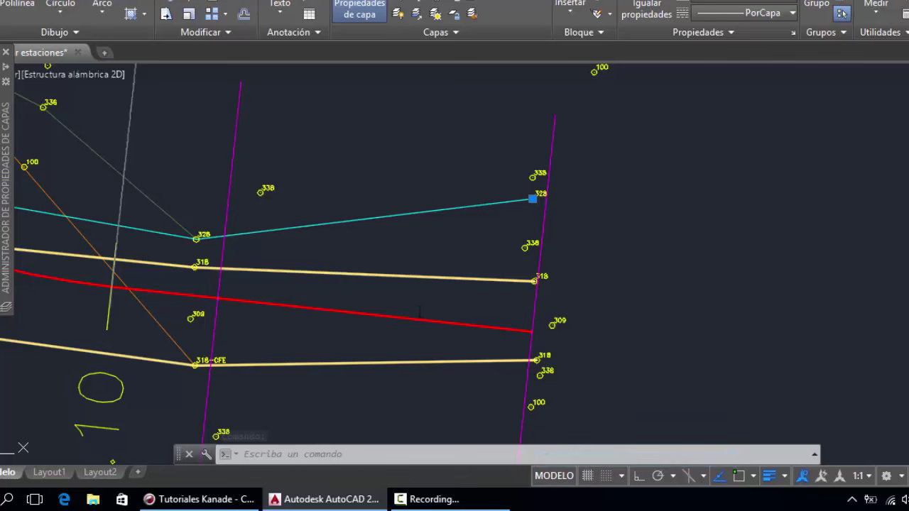
pyautogui.hotkey('ctrl', '1')
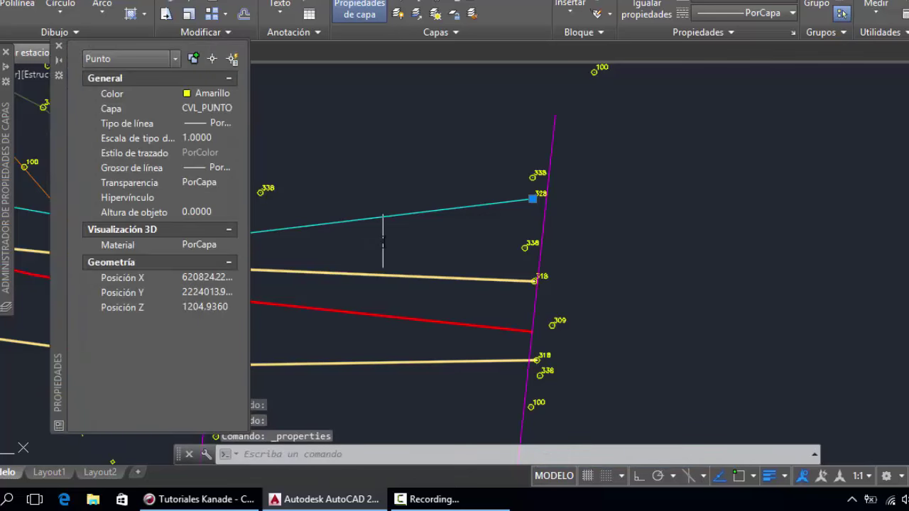
# - Locate point 328 on the right-hand station line and display its Propiedades
pyautogui.moveTo(385, 240); pyautogui.dragTo(620, 274, button='middle')
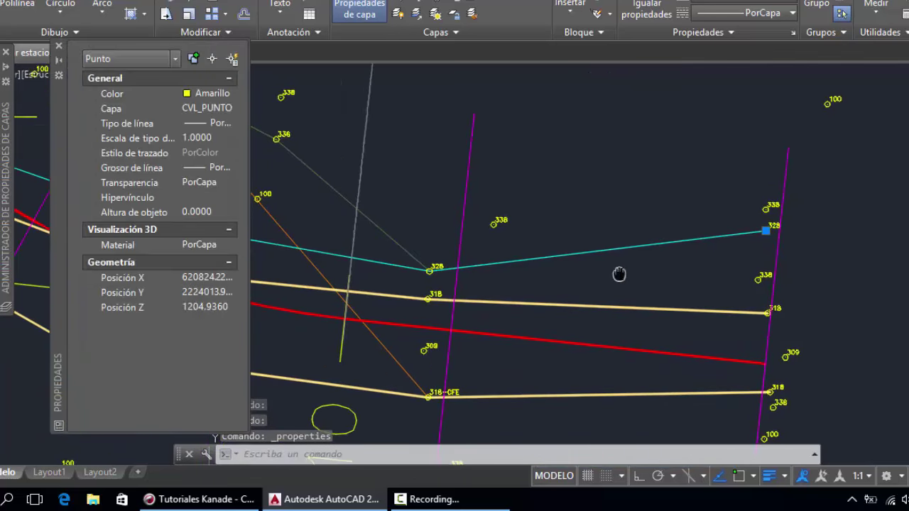
pyautogui.moveTo(619, 274); pyautogui.dragTo(620, 273, button='middle')
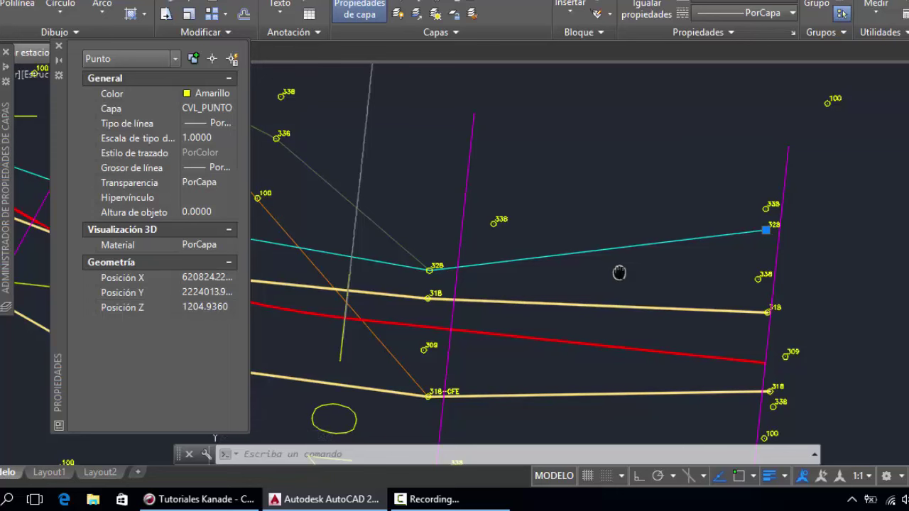
pyautogui.moveTo(619, 272)
pyautogui.mouseDown(button='middle')
pyautogui.moveTo(686, 243)
pyautogui.moveTo(650, 257)
pyautogui.moveTo(467, 258)
pyautogui.mouseUp(button='middle')
pyautogui.scroll(-2, 469, 262)
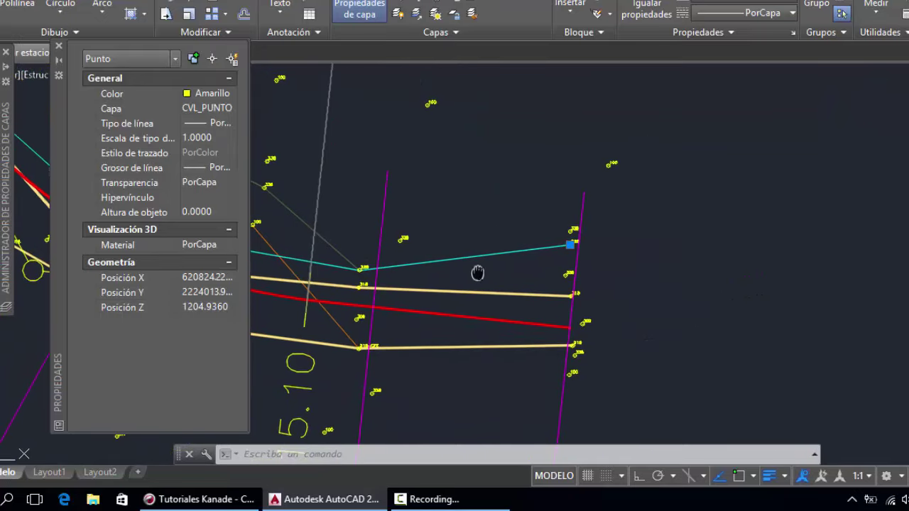
pyautogui.scroll(6, 476, 272)
pyautogui.scroll(-4, 479, 274)
pyautogui.scroll(2, 714, 209)
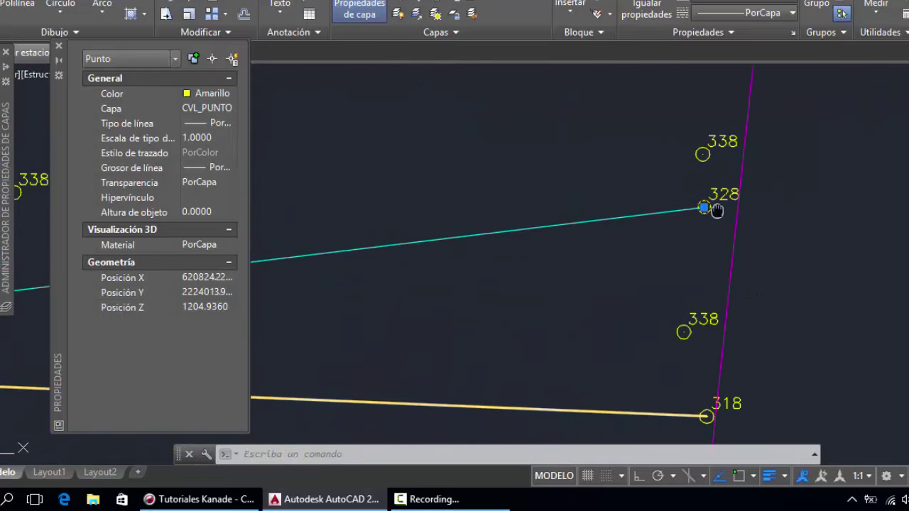
pyautogui.scroll(2, 715, 211)
pyautogui.moveTo(714, 211); pyautogui.dragTo(701, 229, button='middle')
pyautogui.scroll(-2, 701, 230)
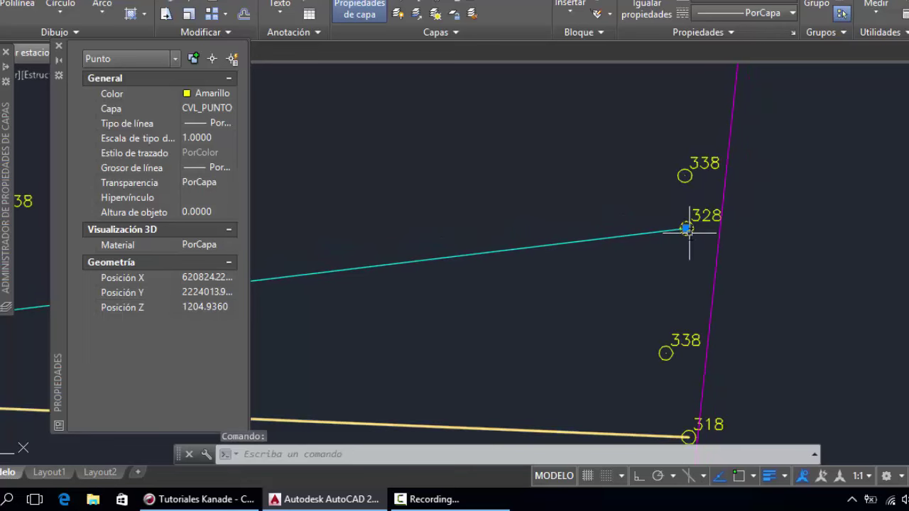
pyautogui.rightClick(687, 229)
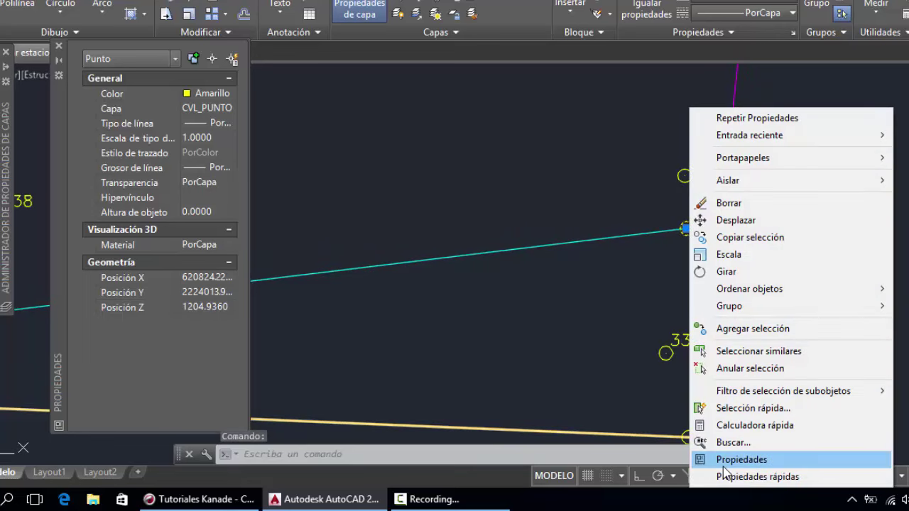
pyautogui.click(723, 465)
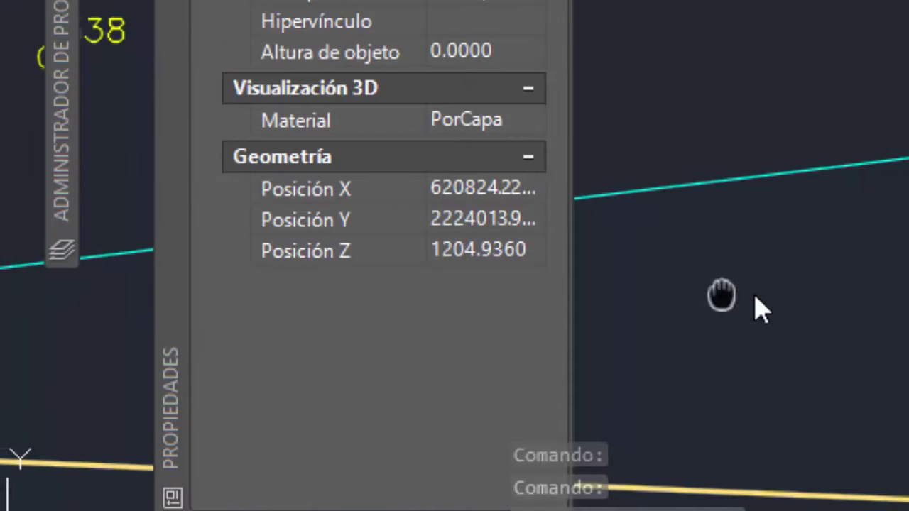
pyautogui.moveTo(759, 309); pyautogui.dragTo(710, 213, button='middle')
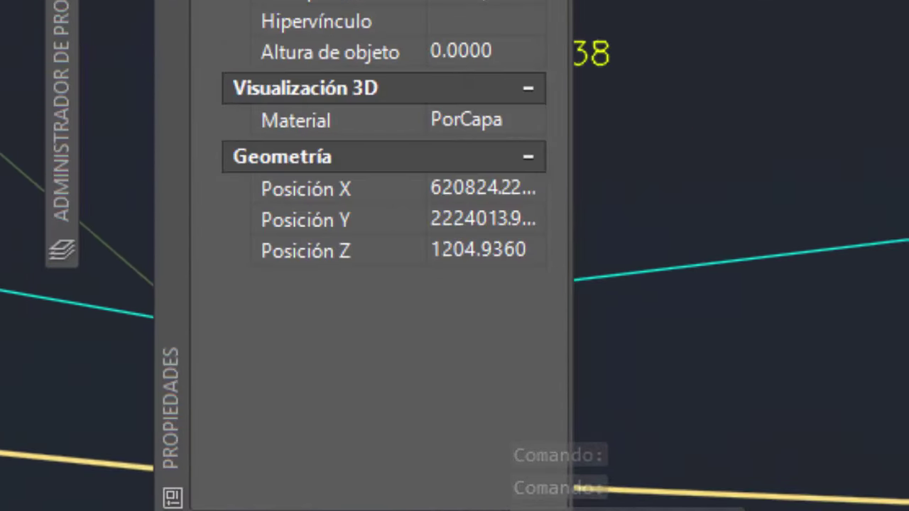
pyautogui.scroll(-3, 710, 284)
pyautogui.scroll(3, 710, 284)
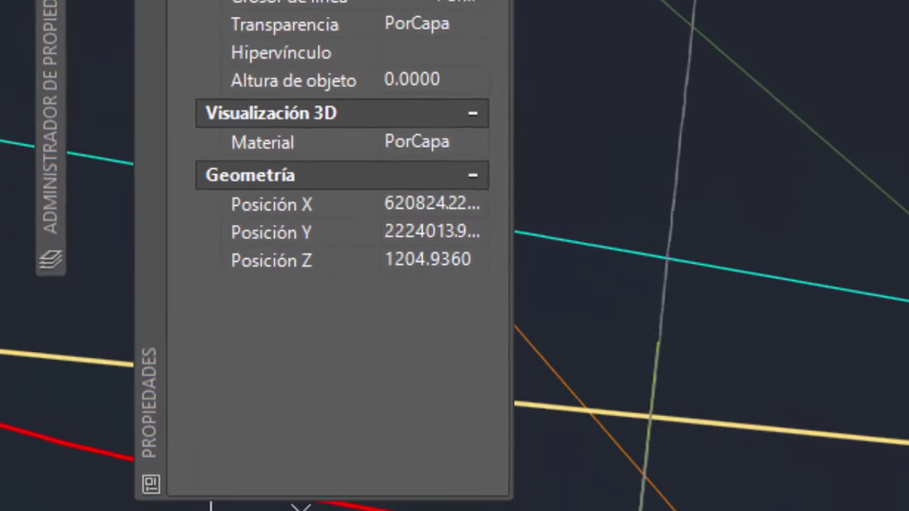
pyautogui.press('Escape')
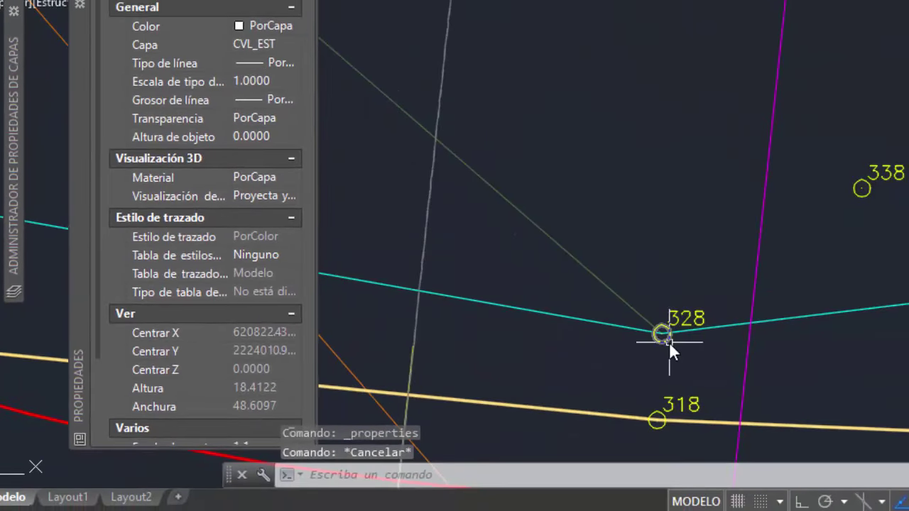
pyautogui.click(661, 333)
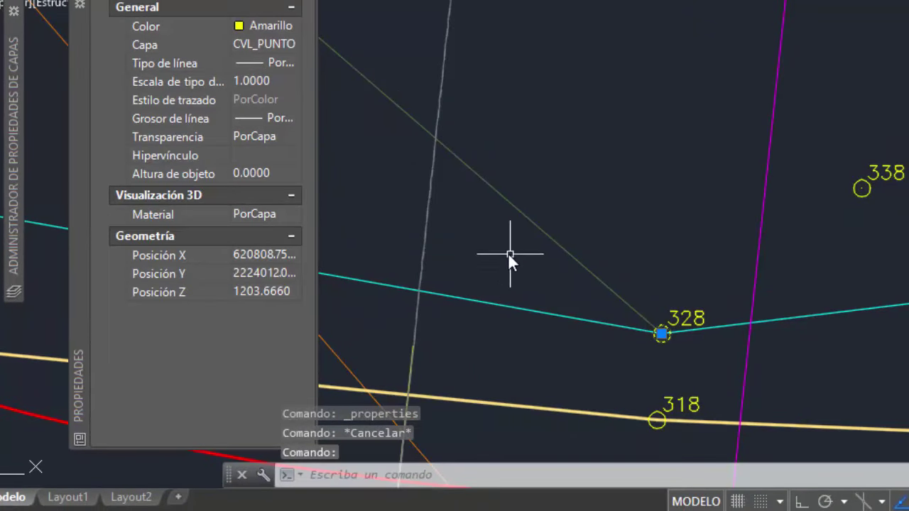
pyautogui.moveTo(507, 253); pyautogui.dragTo(174, 188, button='middle')
pyautogui.scroll(-3, 774, 308)
pyautogui.press('Escape')
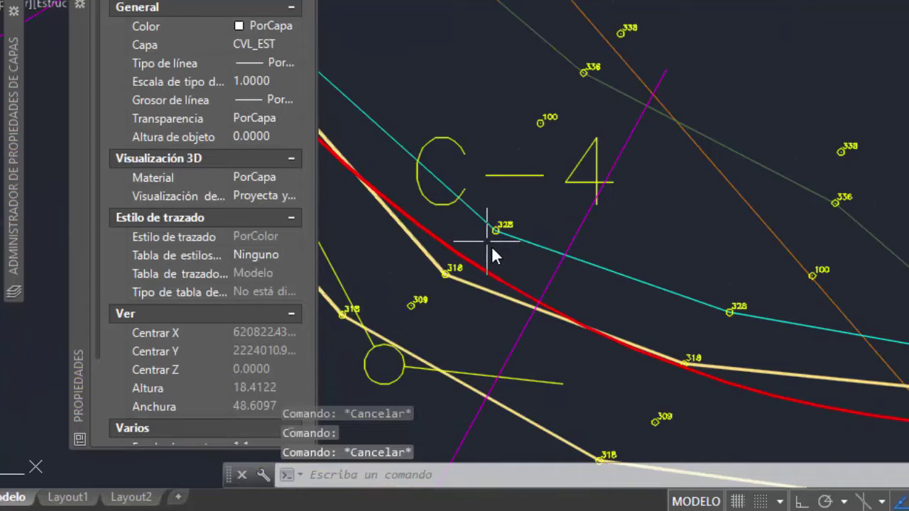
pyautogui.scroll(-3, 492, 256)
pyautogui.moveTo(492, 255); pyautogui.dragTo(628, 209, button='middle')
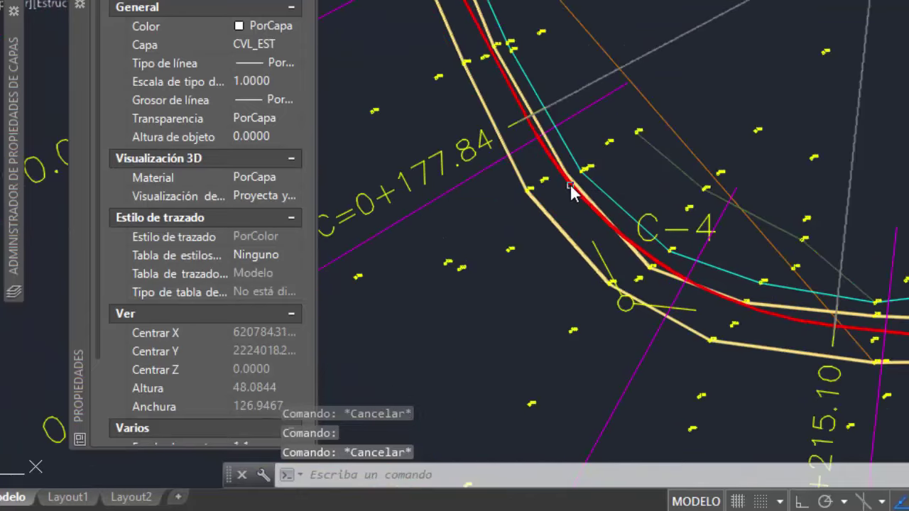
pyautogui.scroll(3, 571, 191)
pyautogui.moveTo(580, 181); pyautogui.dragTo(566, 364, button='middle')
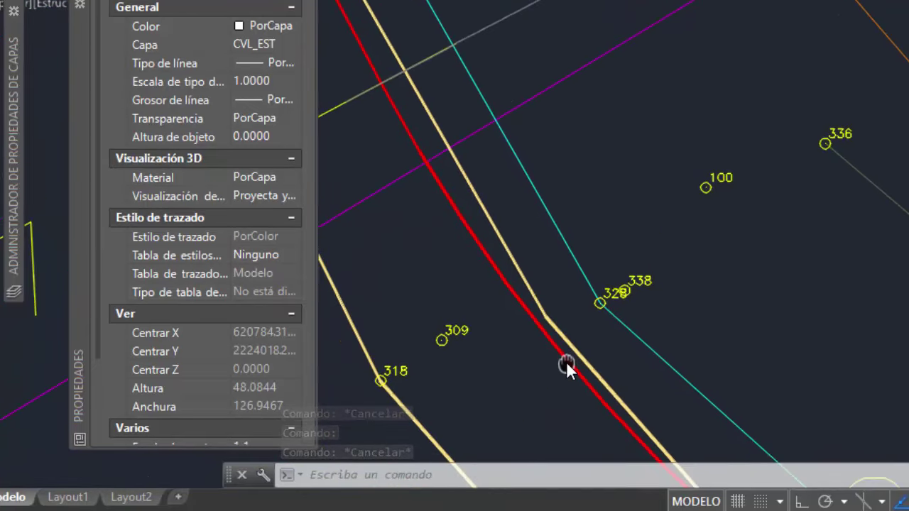
pyautogui.scroll(-3, 566, 362)
pyautogui.scroll(3, 566, 355)
pyautogui.scroll(3, 566, 355)
pyautogui.scroll(2, 566, 354)
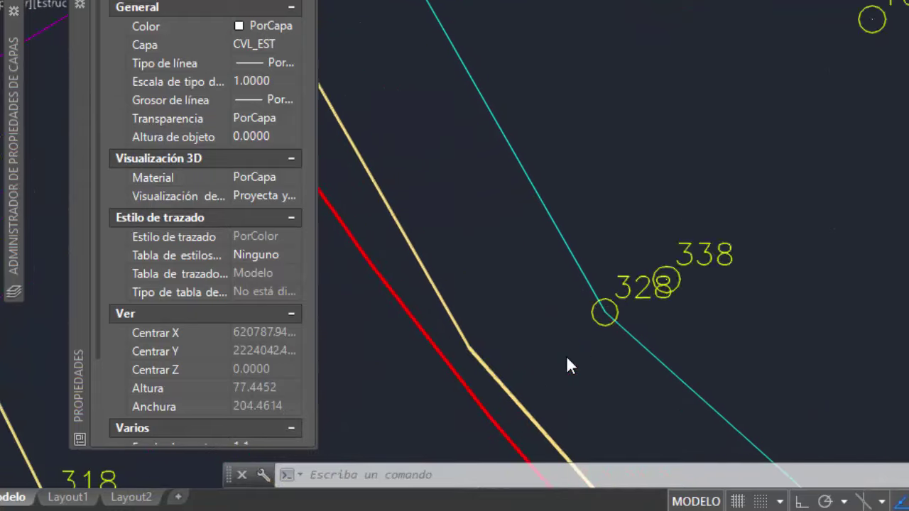
pyautogui.scroll(-3, 566, 359)
pyautogui.click(576, 338)
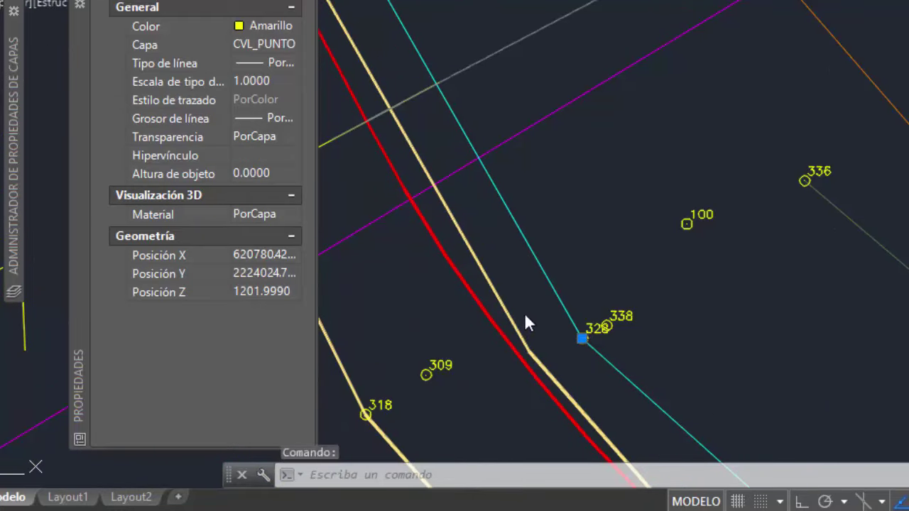
pyautogui.scroll(-3, 511, 254)
pyautogui.scroll(2, 578, 284)
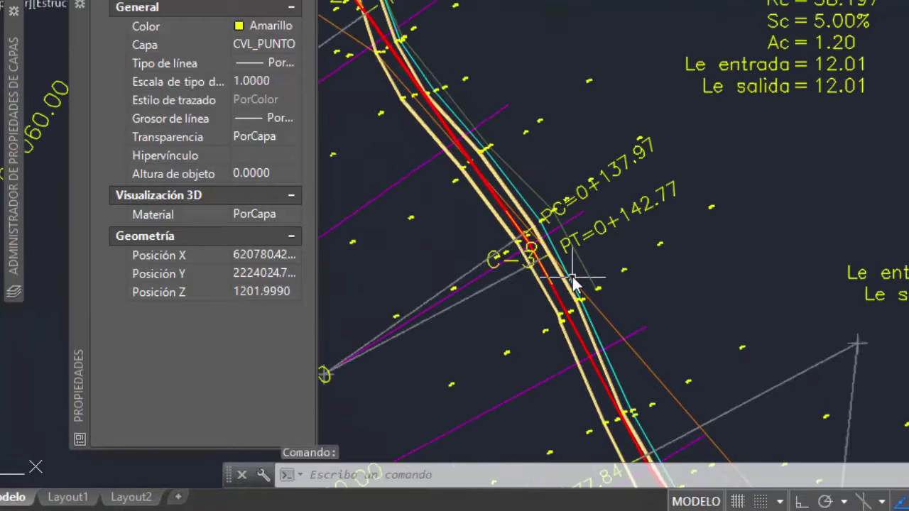
pyautogui.scroll(1, 497, 151)
pyautogui.press('Escape')
pyautogui.moveTo(470, 138)
pyautogui.mouseDown(button='middle')
pyautogui.moveTo(492, 220)
pyautogui.moveTo(575, 237)
pyautogui.mouseUp(button='middle')
pyautogui.scroll(2, 572, 239)
pyautogui.scroll(3, 575, 255)
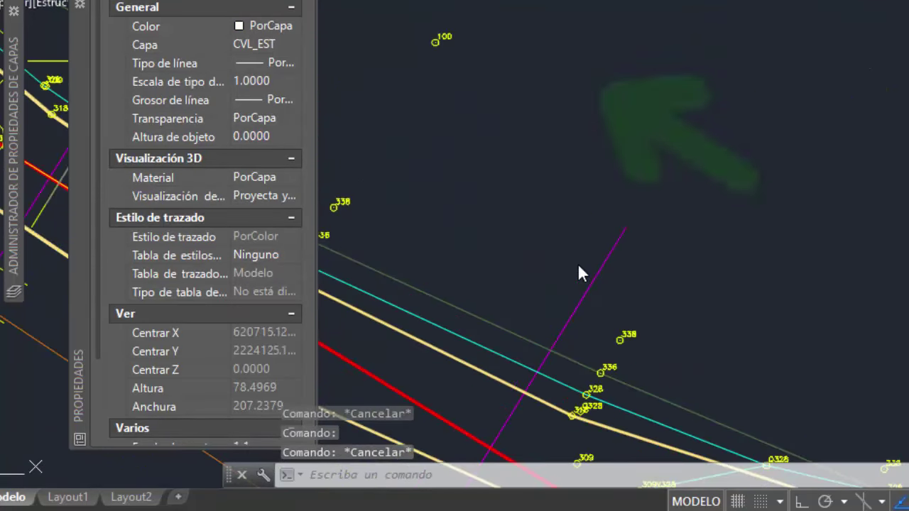
pyautogui.moveTo(578, 270); pyautogui.dragTo(614, 240, button='middle')
pyautogui.scroll(-2, 789, 321)
pyautogui.click(843, 269)
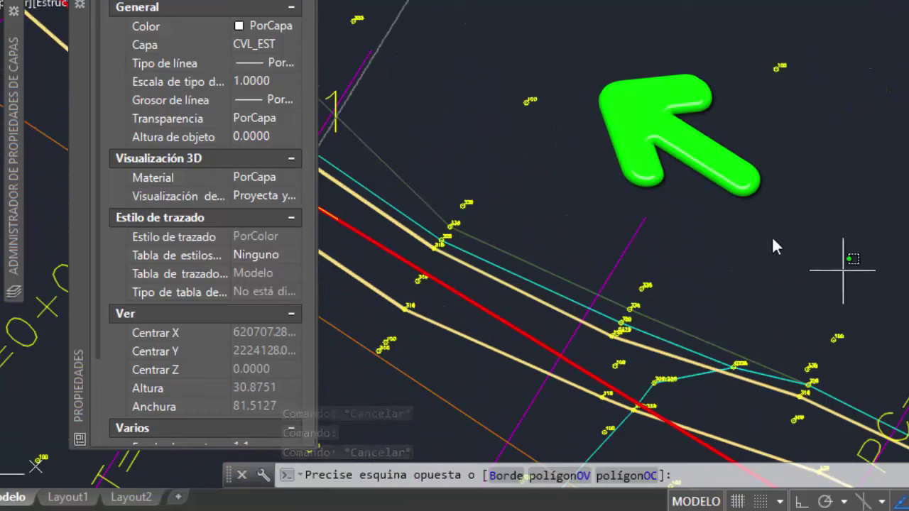
pyautogui.press('Escape')
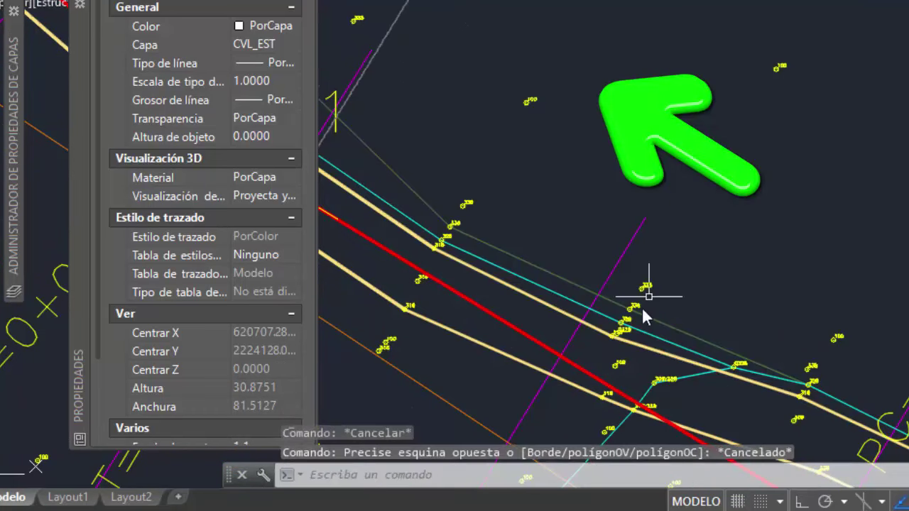
pyautogui.scroll(3, 600, 319)
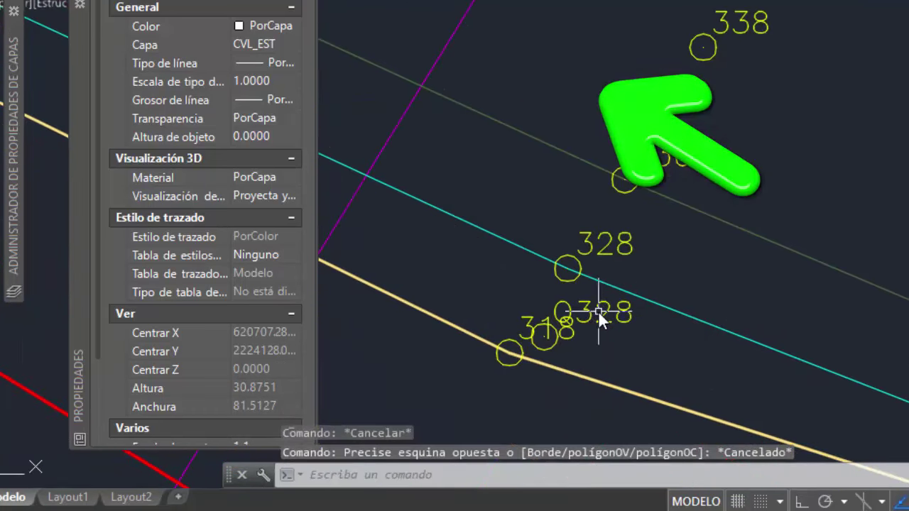
pyautogui.scroll(-1, 589, 311)
pyautogui.click(588, 297)
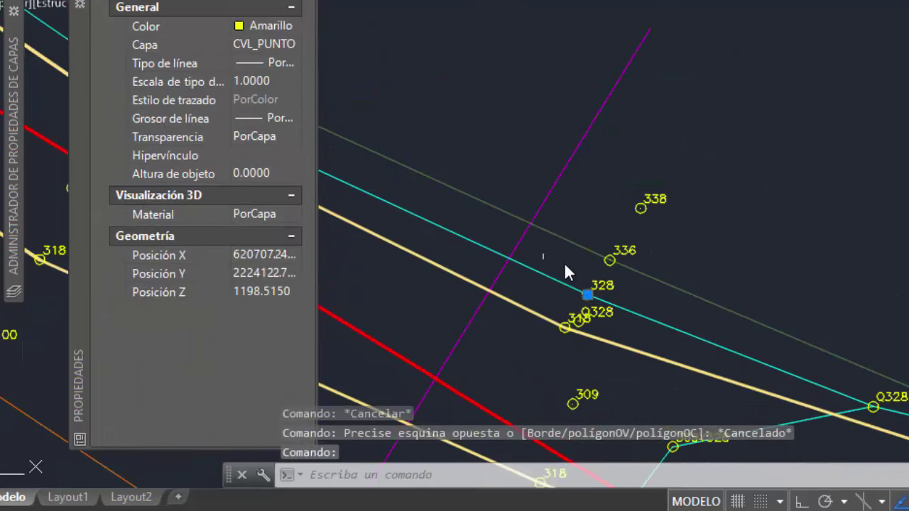
pyautogui.press('Escape')
pyautogui.scroll(-2, 668, 202)
pyautogui.scroll(-2, 668, 206)
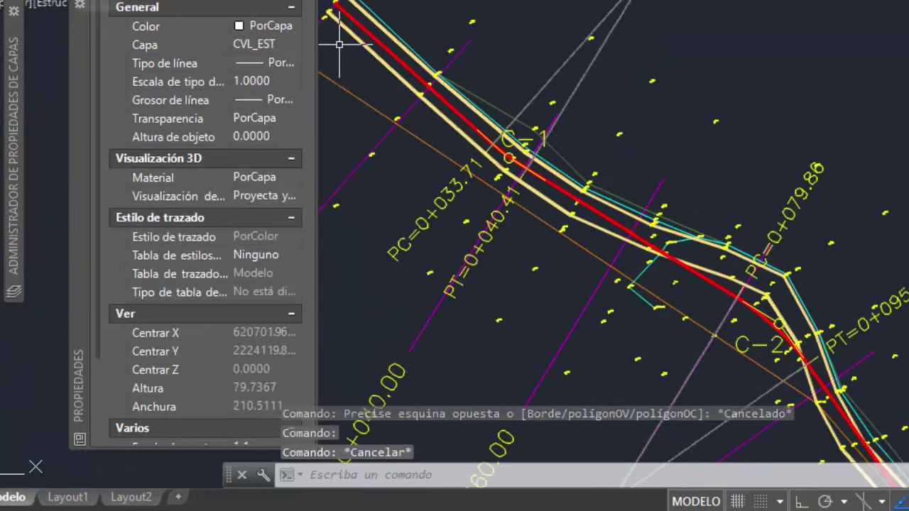
pyautogui.hotkey('ctrl', '1')
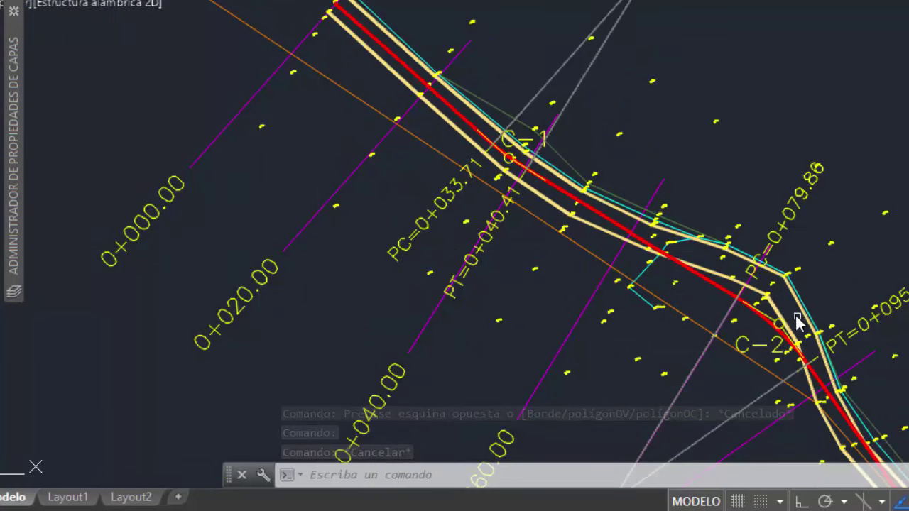
pyautogui.scroll(1, 705, 239)
pyautogui.scroll(-1, 702, 237)
pyautogui.scroll(-2, 681, 284)
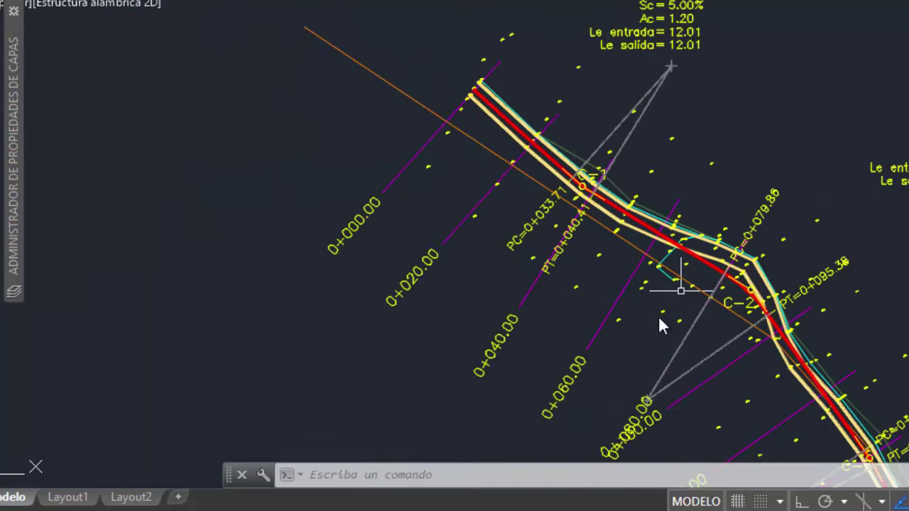
pyautogui.scroll(3, 734, 223)
pyautogui.moveTo(734, 223); pyautogui.dragTo(687, 236, button='middle')
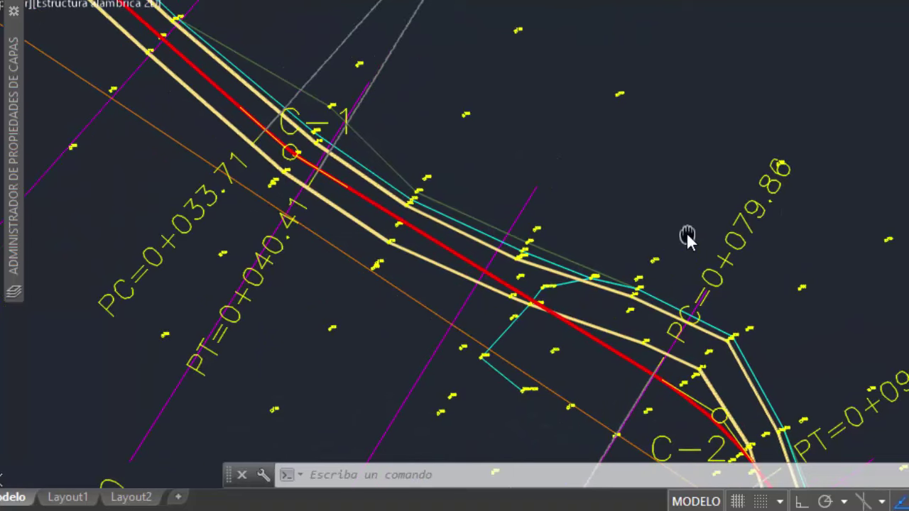
pyautogui.scroll(-1, 687, 237)
pyautogui.press('Escape')
pyautogui.press('Escape')
pyautogui.scroll(-3, 698, 227)
pyautogui.scroll(4, 632, 253)
pyautogui.moveTo(631, 253); pyautogui.dragTo(788, 224, button='middle')
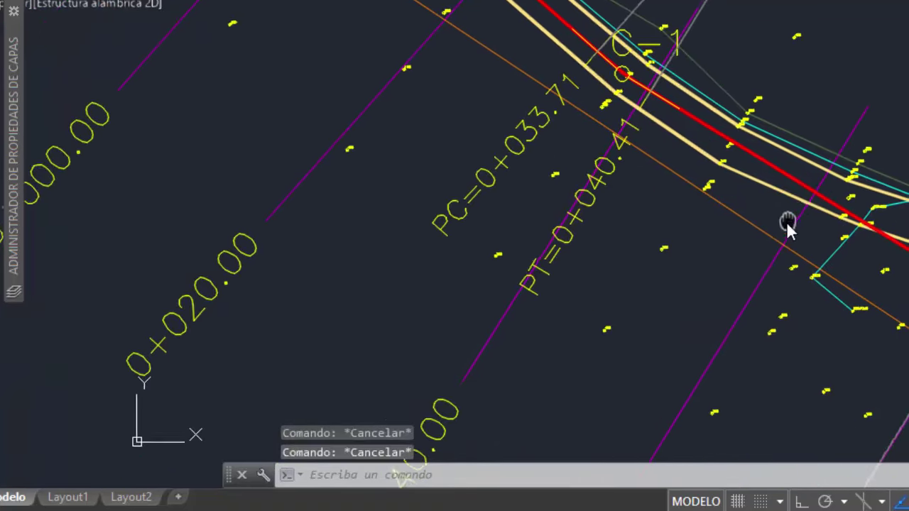
pyautogui.scroll(-3, 819, 228)
pyautogui.scroll(3, 826, 235)
pyautogui.scroll(-1, 773, 240)
pyautogui.scroll(-2, 754, 255)
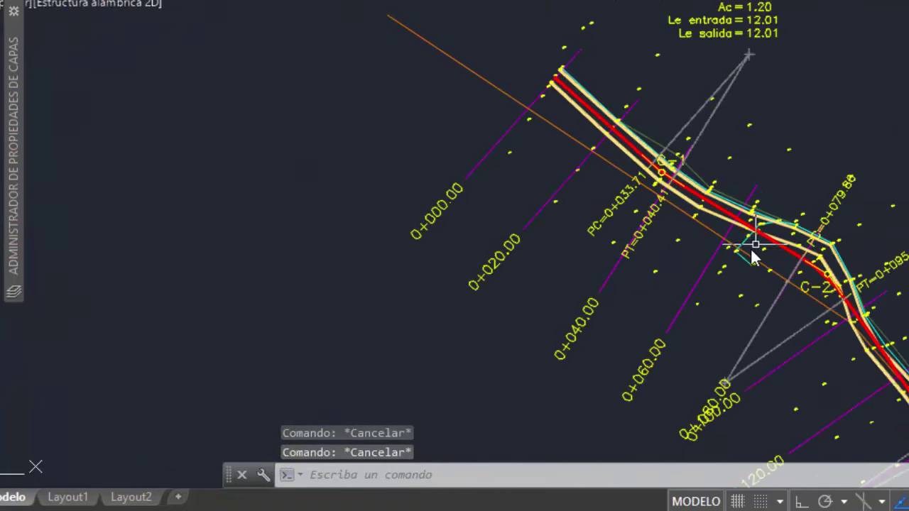
pyautogui.scroll(3, 751, 274)
pyautogui.scroll(2, 749, 275)
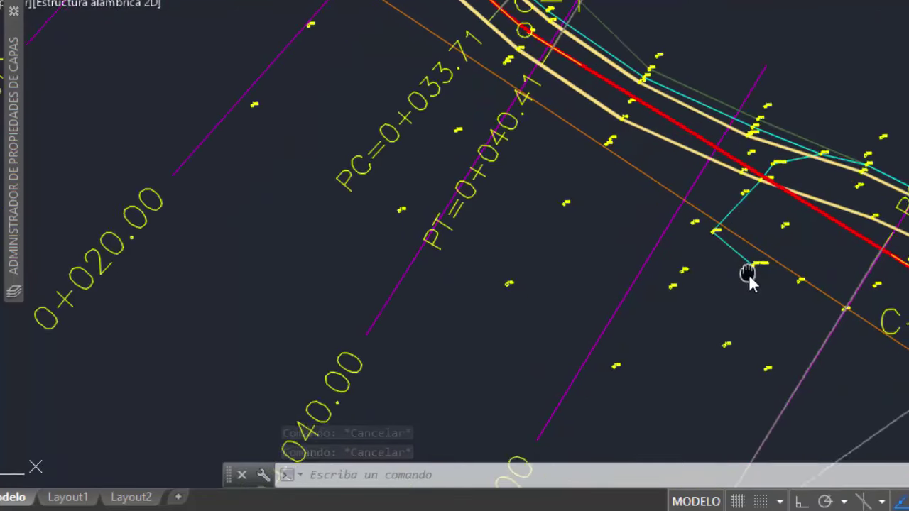
pyautogui.scroll(-2, 749, 277)
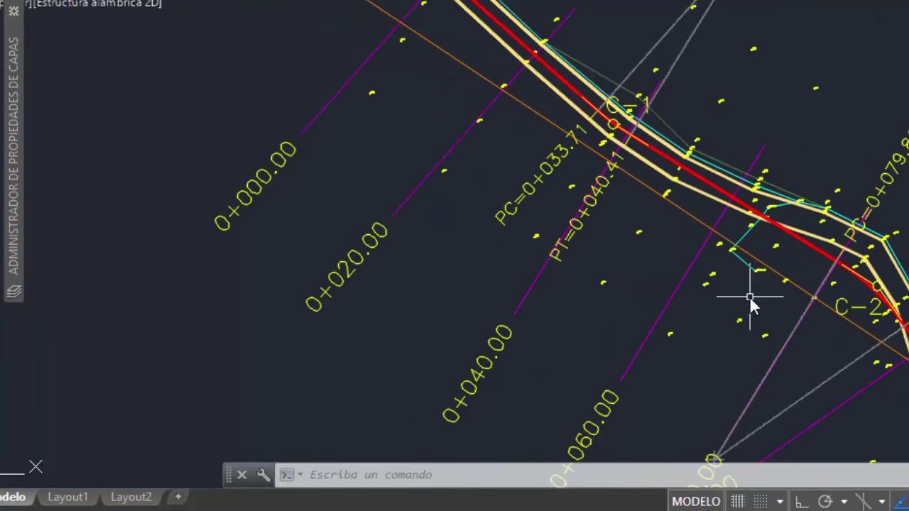
pyautogui.scroll(2, 750, 298)
pyautogui.scroll(-2, 750, 298)
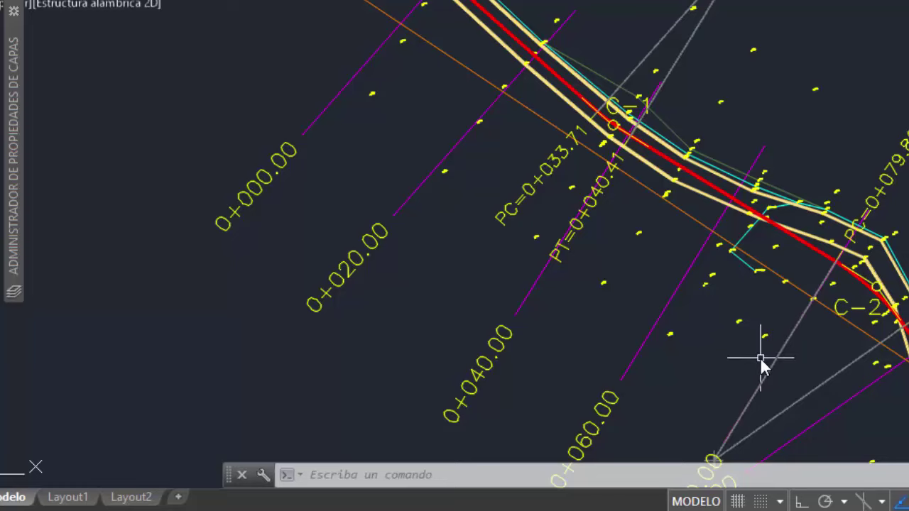
pyautogui.moveTo(760, 365); pyautogui.dragTo(718, 224, button='middle')
pyautogui.scroll(-1, 716, 227)
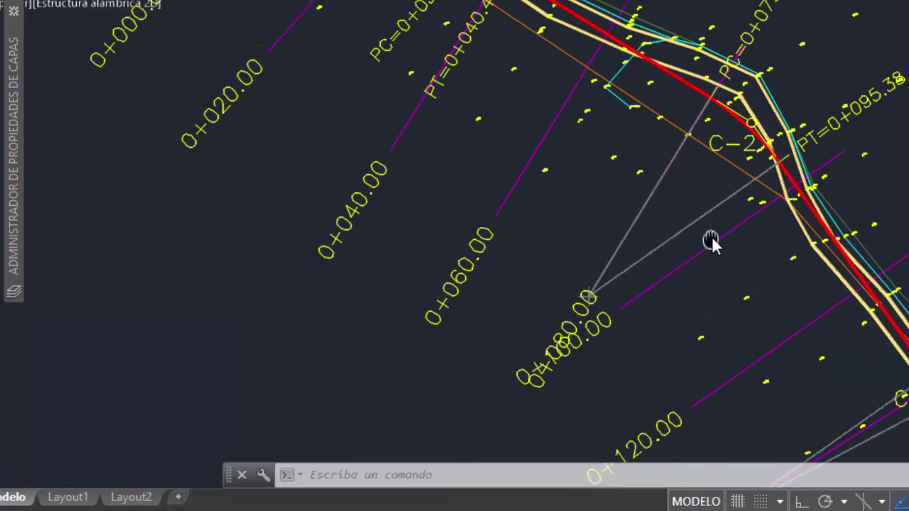
pyautogui.scroll(-4, 710, 240)
pyautogui.scroll(7, 711, 236)
pyautogui.moveTo(686, 245); pyautogui.dragTo(644, 247, button='middle')
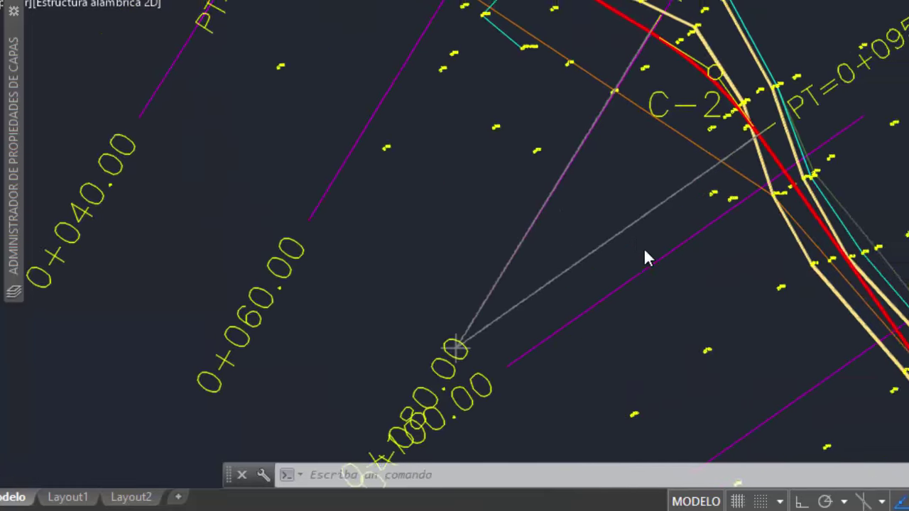
pyautogui.scroll(-5, 644, 241)
pyautogui.scroll(5, 643, 230)
pyautogui.scroll(-1, 644, 229)
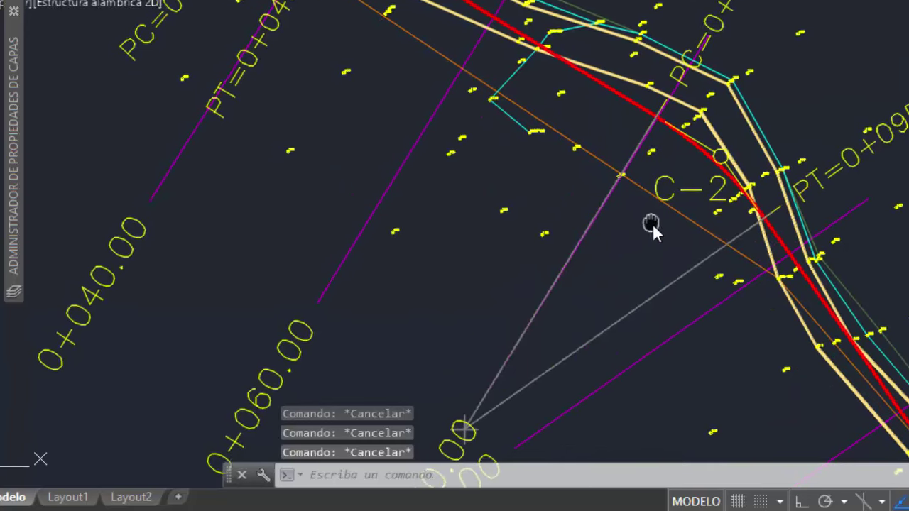
pyautogui.scroll(-3, 650, 225)
pyautogui.scroll(5, 653, 228)
pyautogui.scroll(-1, 653, 227)
pyautogui.scroll(-1, 652, 227)
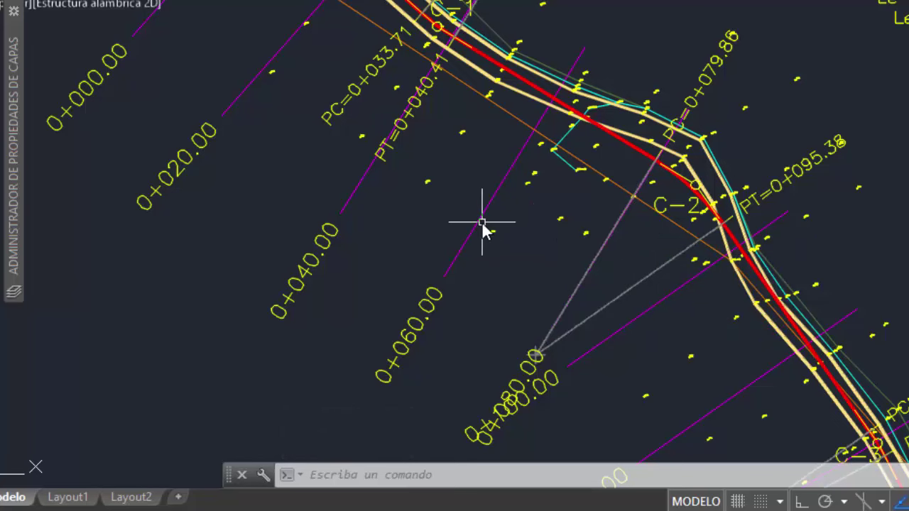
pyautogui.scroll(-4, 426, 267)
pyautogui.scroll(-6, 423, 262)
# - Select the 0+060 and 0+080 grid lines and colour them 147,39,143
pyautogui.scroll(4, 468, 228)
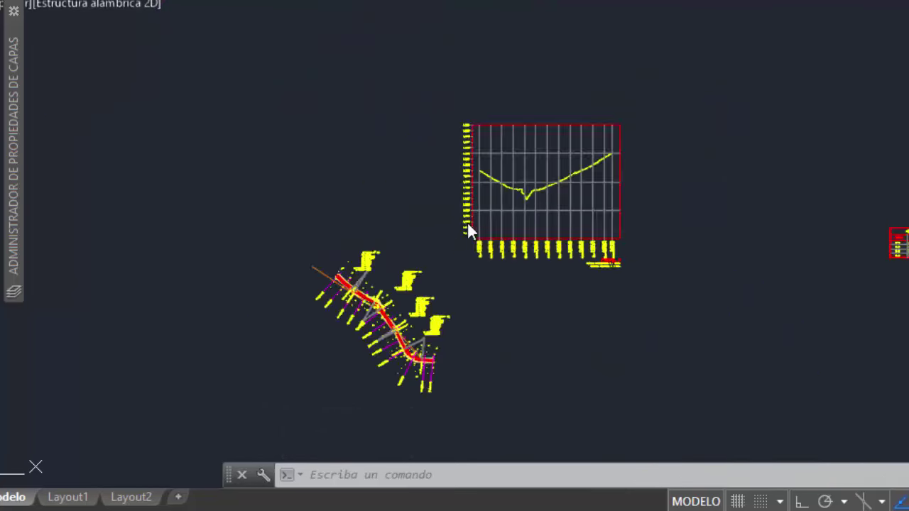
pyautogui.scroll(4, 487, 229)
pyautogui.scroll(5, 468, 241)
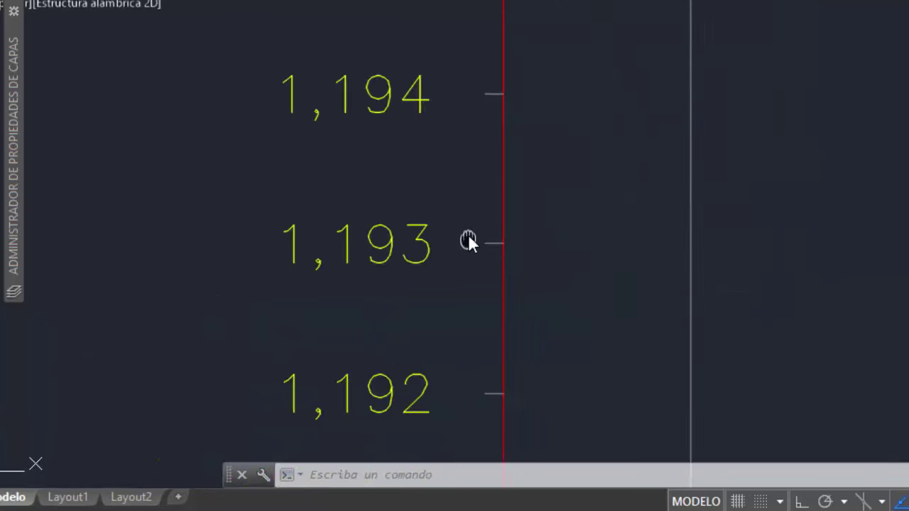
pyautogui.scroll(-3, 470, 238)
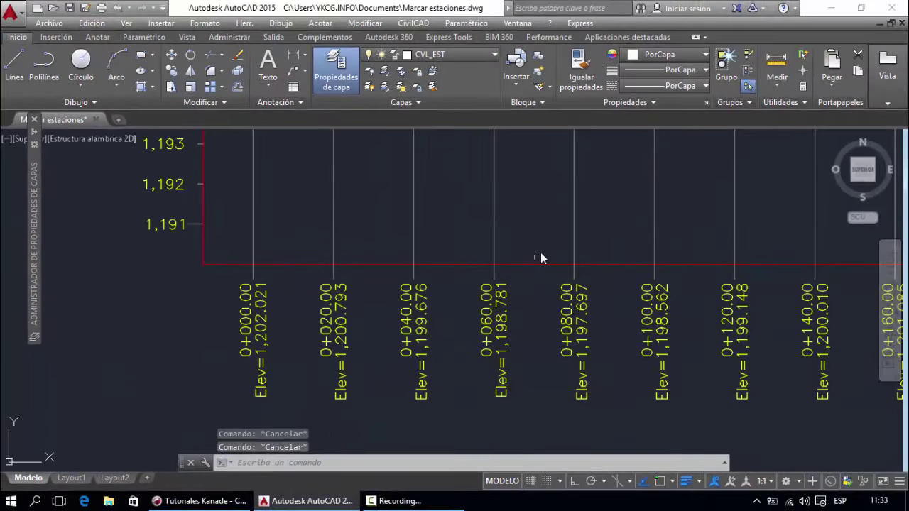
pyautogui.click(517, 243)
pyautogui.click(486, 242)
pyautogui.click(582, 213)
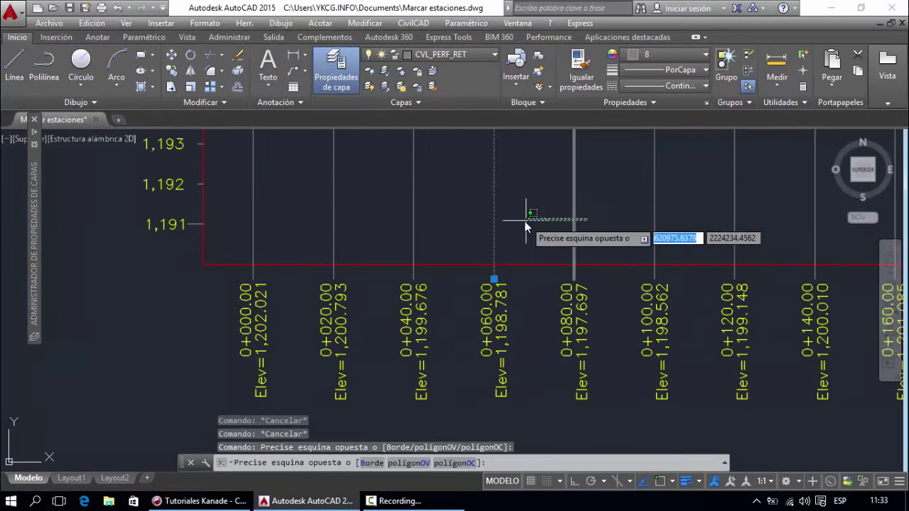
pyautogui.click(549, 136)
pyautogui.click(647, 56)
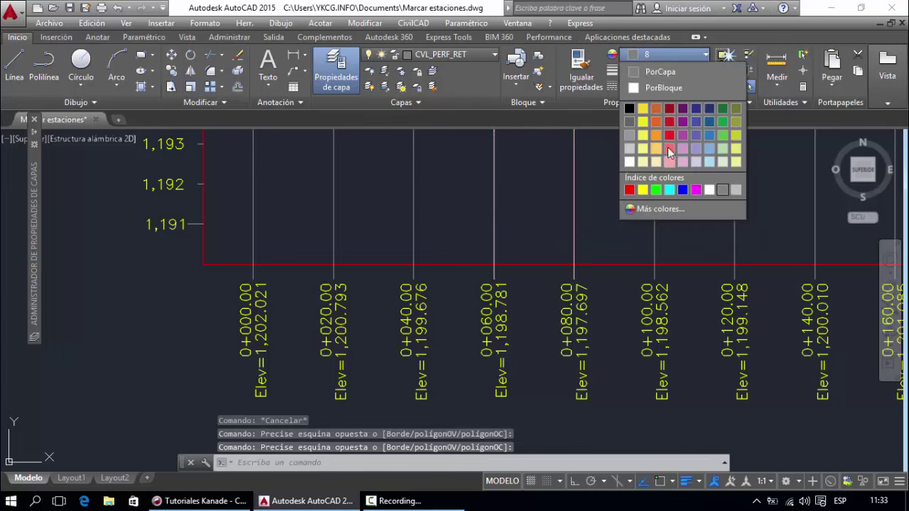
pyautogui.click(681, 122)
pyautogui.scroll(-5, 445, 253)
pyautogui.press('Escape')
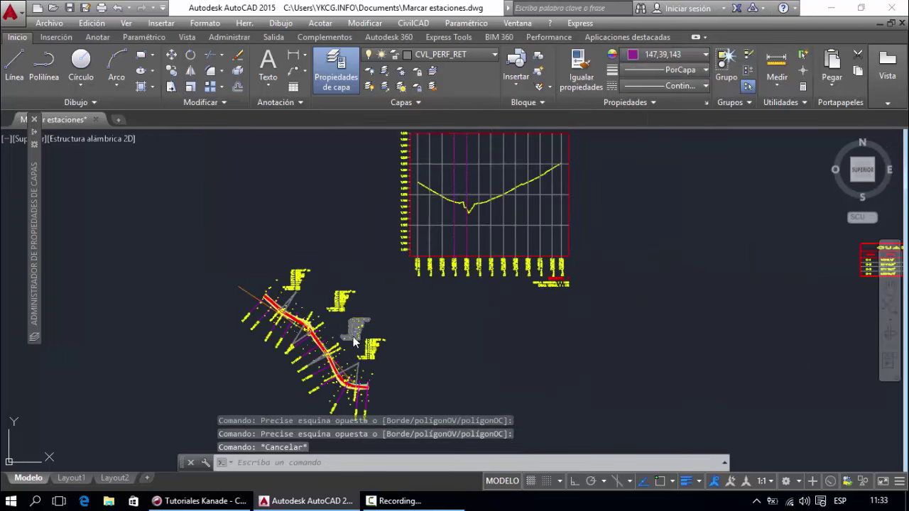
# - Pan the plan to curve C-4, trying and cancelling picks near PT=0+215.10 and 0+200.00
pyautogui.scroll(3, 321, 371)
pyautogui.scroll(2, 320, 372)
pyautogui.moveTo(320, 371); pyautogui.dragTo(339, 277, button='middle')
pyautogui.scroll(-3, 433, 327)
pyautogui.scroll(5, 436, 288)
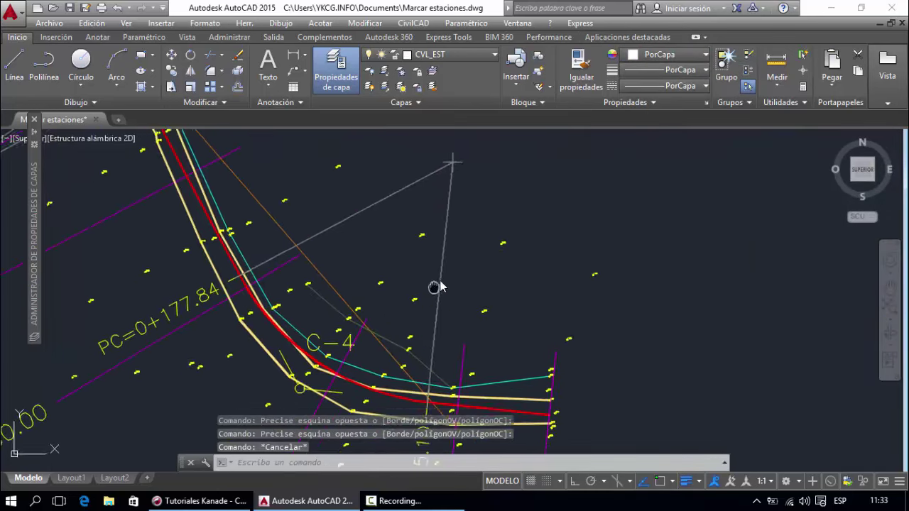
pyautogui.scroll(-5, 420, 308)
pyautogui.scroll(5, 417, 317)
pyautogui.scroll(-1, 416, 313)
pyautogui.scroll(-3, 419, 302)
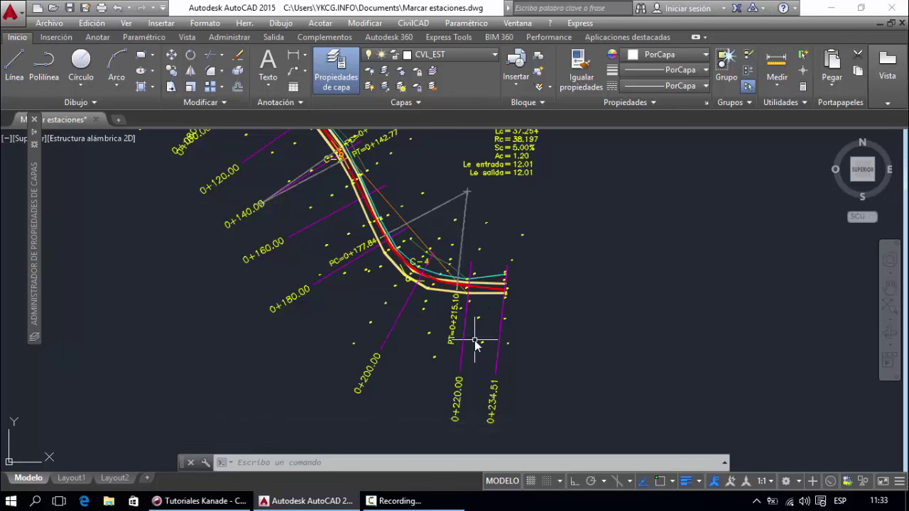
pyautogui.click(469, 361)
pyautogui.press('Escape')
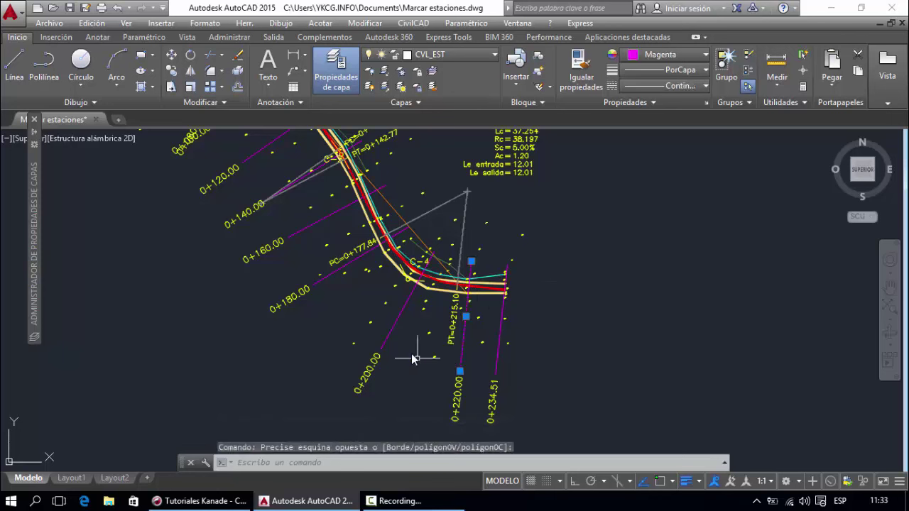
pyautogui.click(389, 348)
pyautogui.press('Escape')
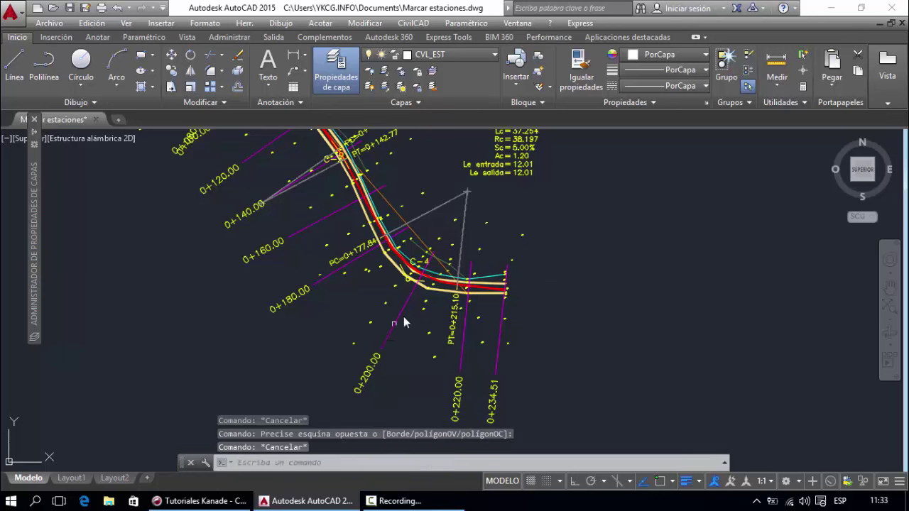
pyautogui.moveTo(326, 236); pyautogui.dragTo(363, 311, button='middle')
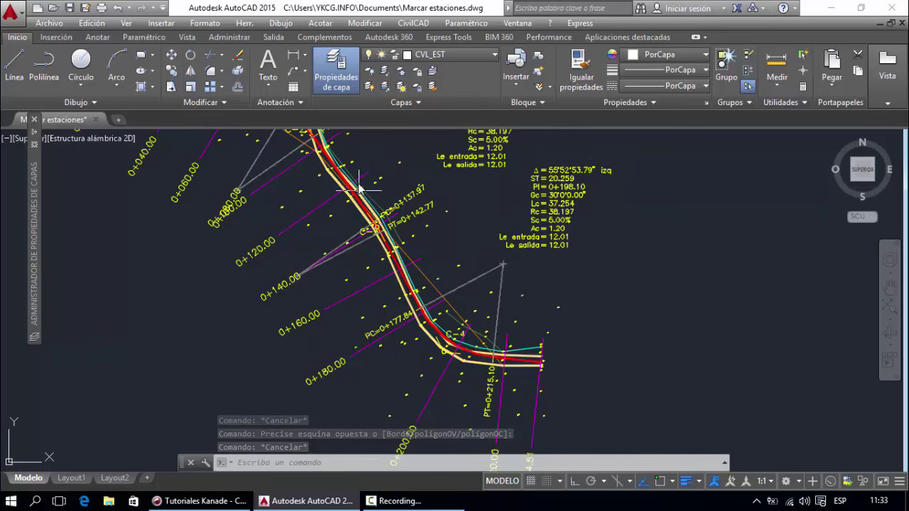
pyautogui.scroll(-2, 384, 284)
pyautogui.scroll(-2, 381, 284)
pyautogui.scroll(-1, 381, 284)
pyautogui.scroll(8, 350, 242)
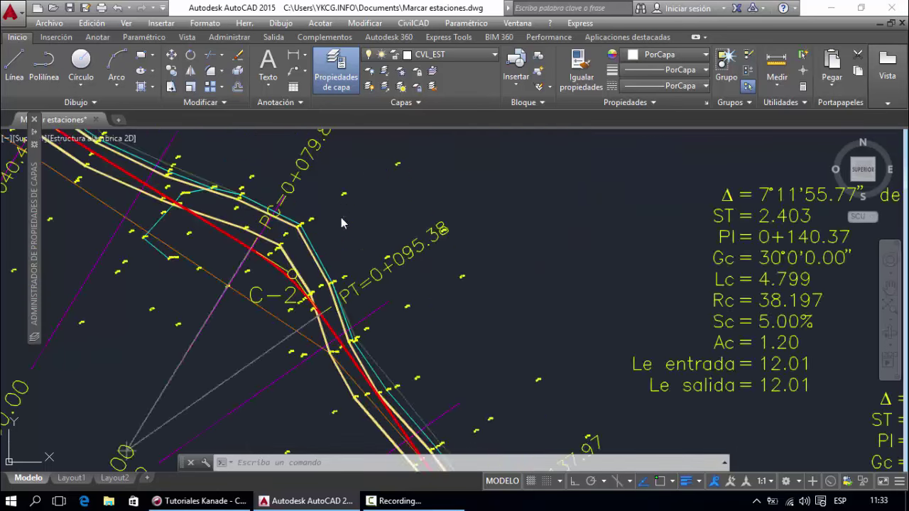
pyautogui.scroll(-4, 304, 219)
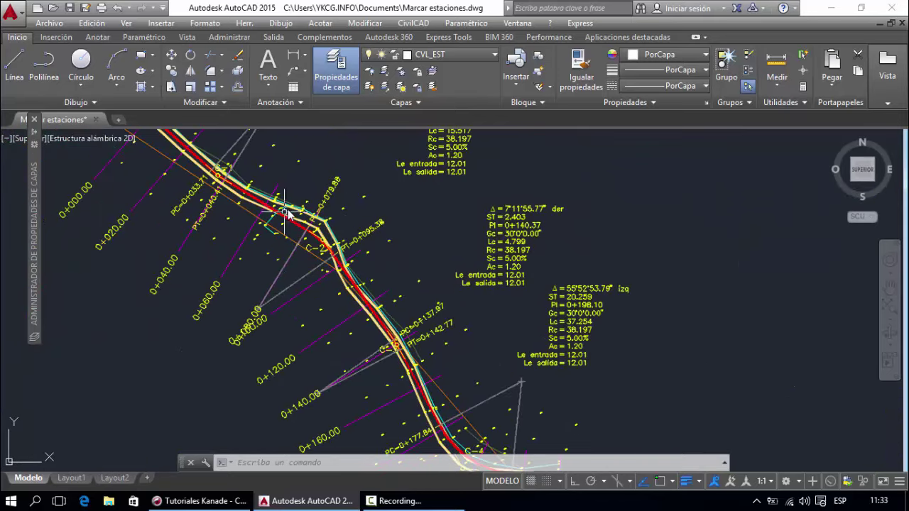
pyautogui.scroll(-2, 435, 243)
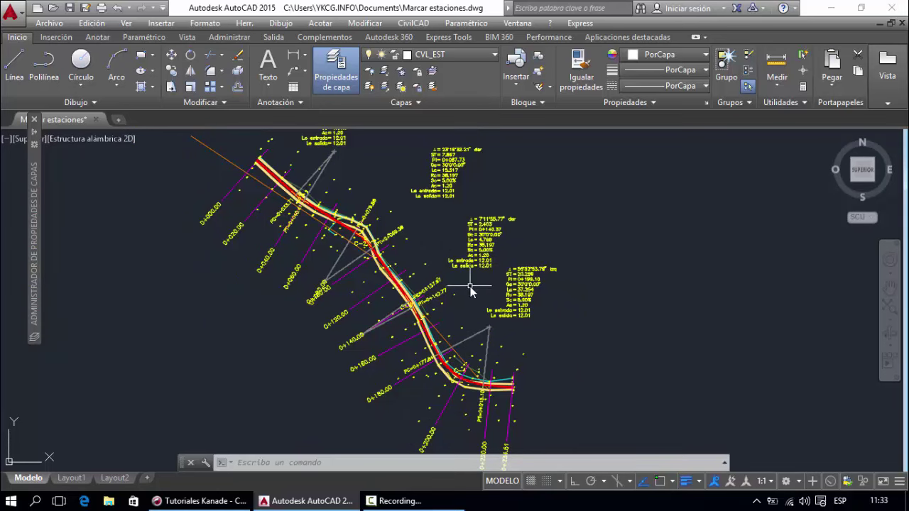
pyautogui.scroll(4, 472, 384)
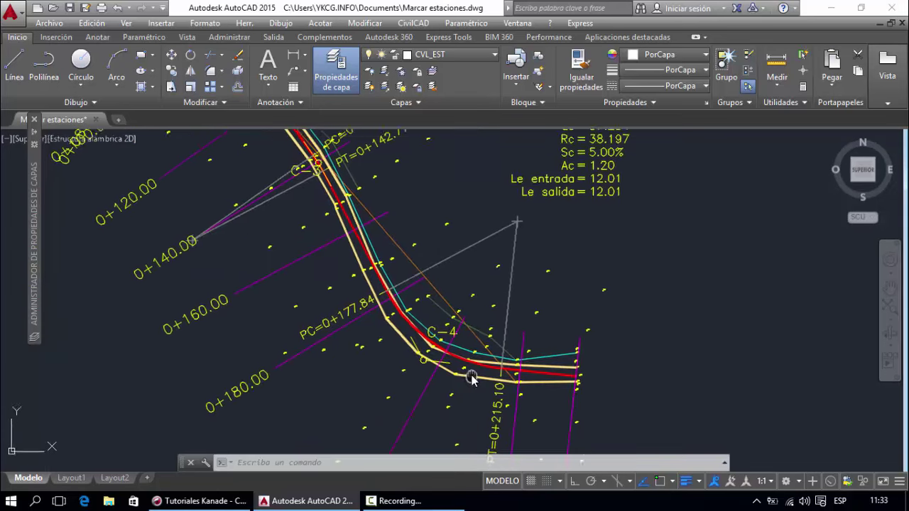
pyautogui.scroll(-4, 472, 369)
pyautogui.scroll(2, 472, 358)
pyautogui.click(470, 358)
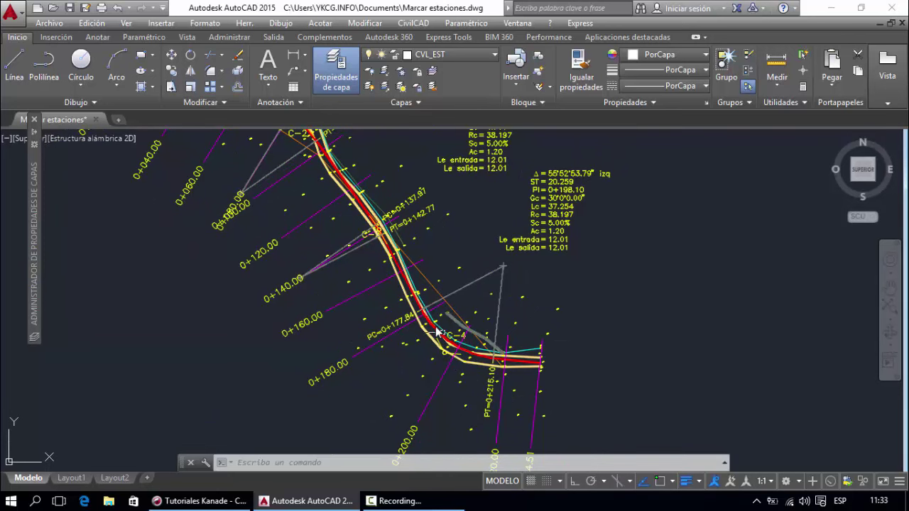
pyautogui.moveTo(360, 225); pyautogui.dragTo(389, 377, button='middle')
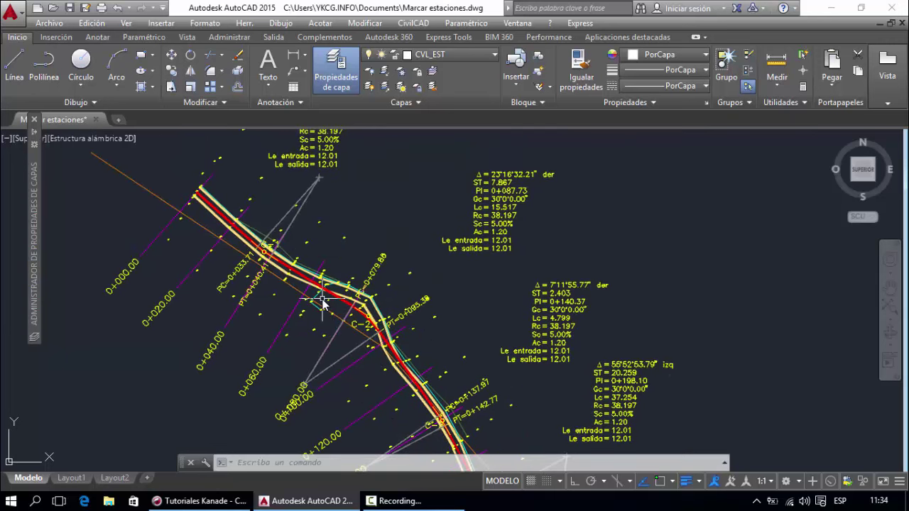
# - Adjust the zoom near the alignment's start and nudge the view slightly left and down
pyautogui.scroll(5, 323, 302)
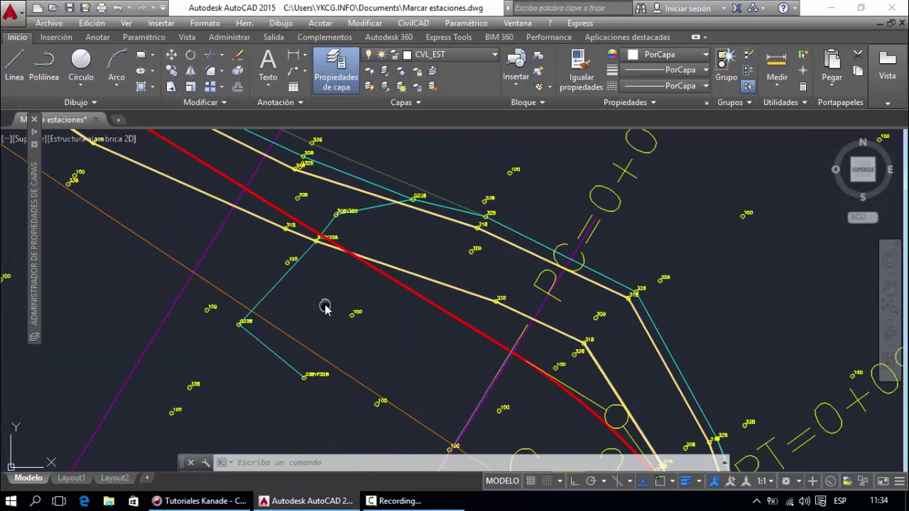
pyautogui.scroll(-3, 316, 301)
pyautogui.scroll(2, 331, 298)
pyautogui.scroll(1, 345, 288)
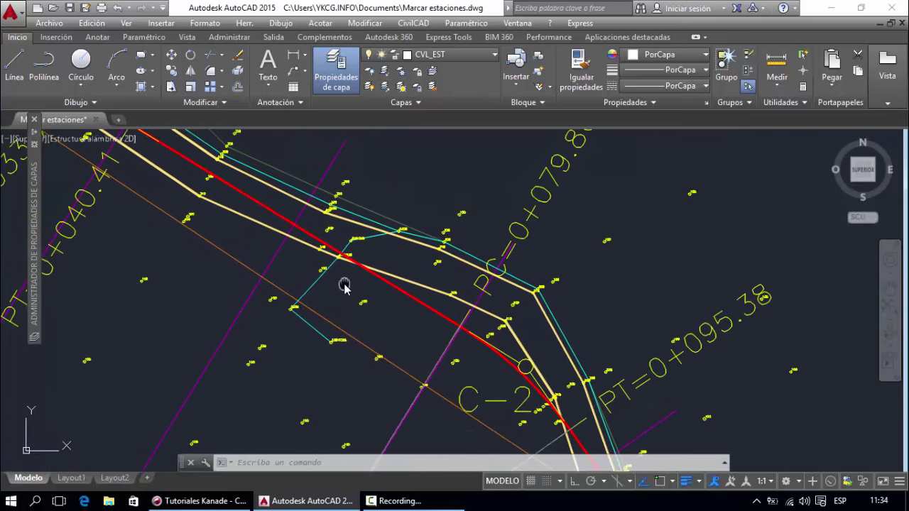
pyautogui.scroll(-1, 348, 282)
pyautogui.scroll(1, 348, 284)
pyautogui.moveTo(349, 284); pyautogui.dragTo(339, 284, button='middle')
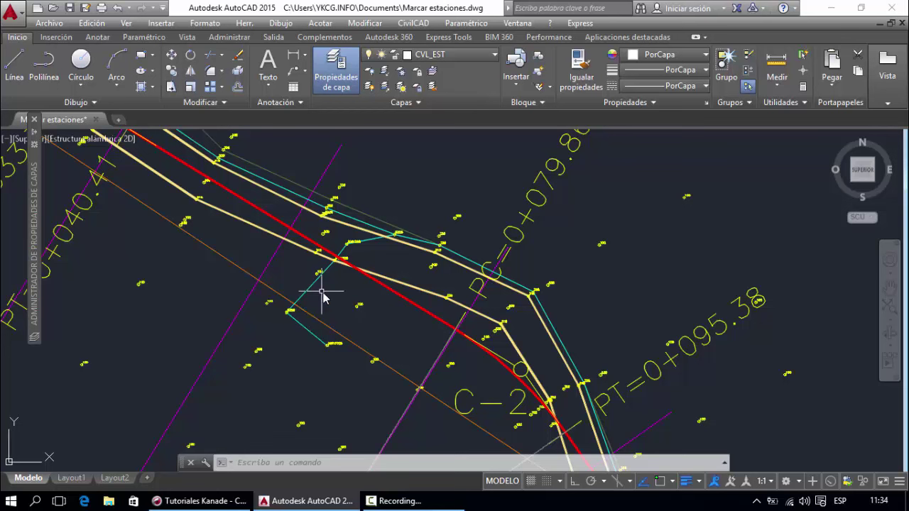
# - Cancel stray selections on the cyan polyline, then zoom out to show the alignment and profile grid
pyautogui.click(389, 200)
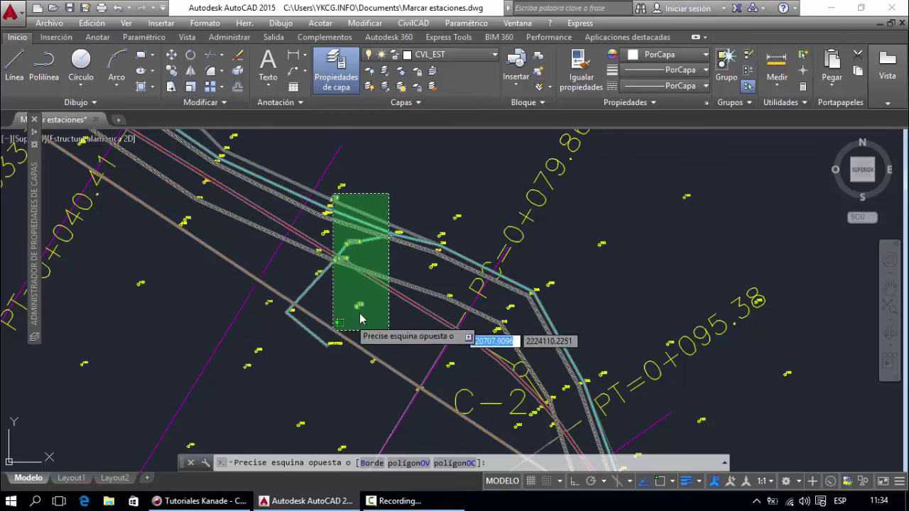
pyautogui.press('Escape')
pyautogui.click(327, 302)
pyautogui.press('Escape')
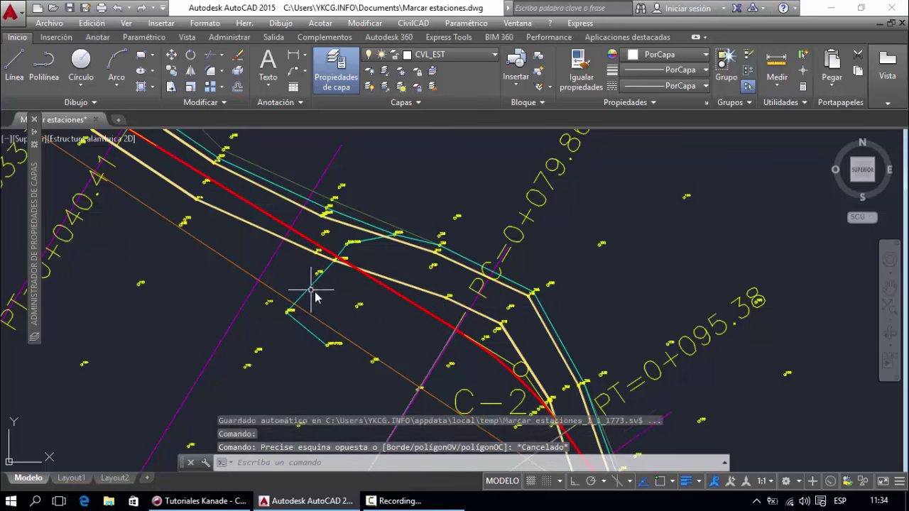
pyautogui.press('Escape')
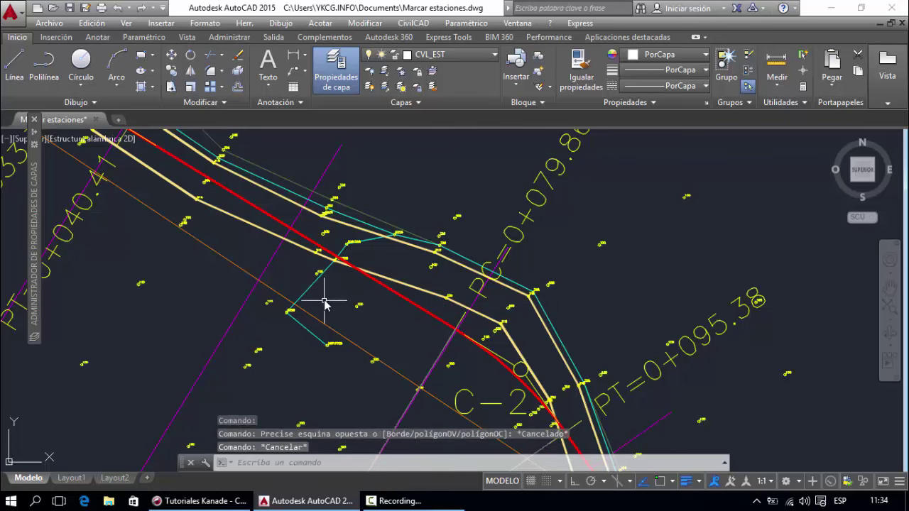
pyautogui.scroll(-4, 339, 286)
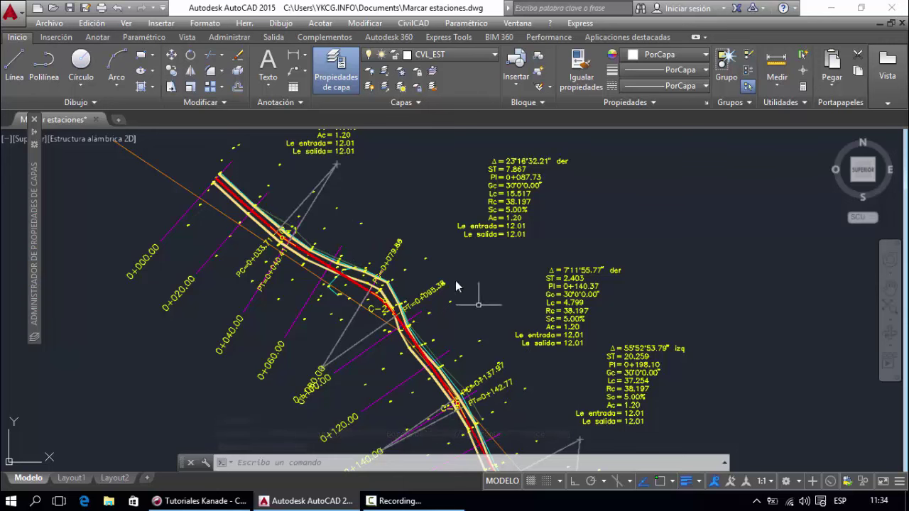
pyautogui.scroll(-2, 429, 275)
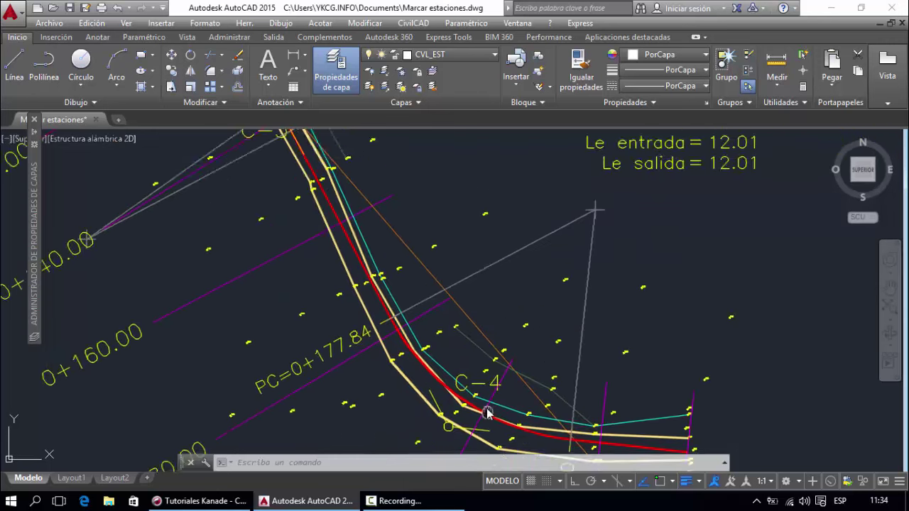
pyautogui.scroll(5, 483, 335)
pyautogui.press('Escape')
pyautogui.press('Escape')
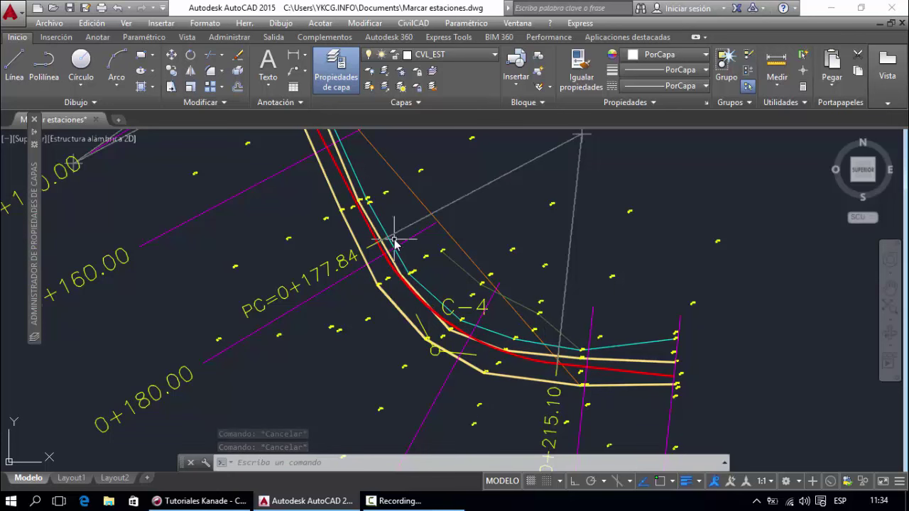
pyautogui.scroll(-5, 418, 422)
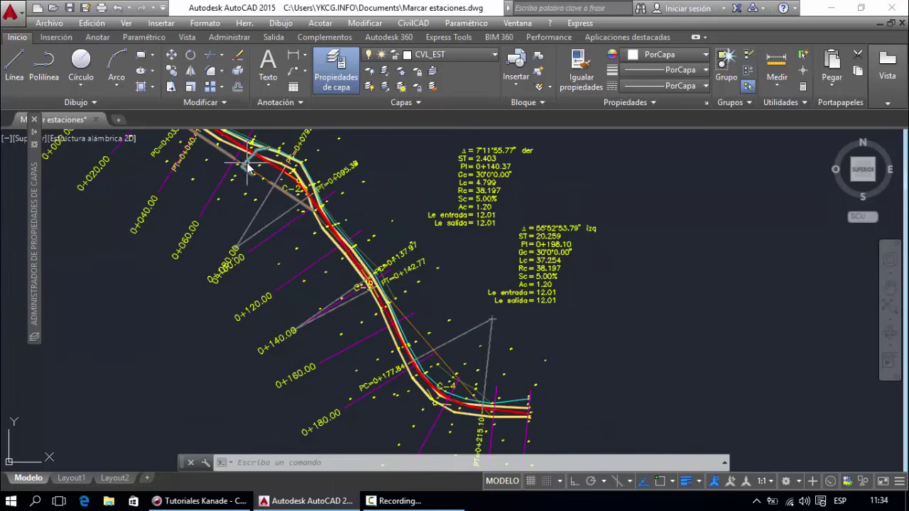
pyautogui.moveTo(424, 186); pyautogui.dragTo(308, 345, button='middle')
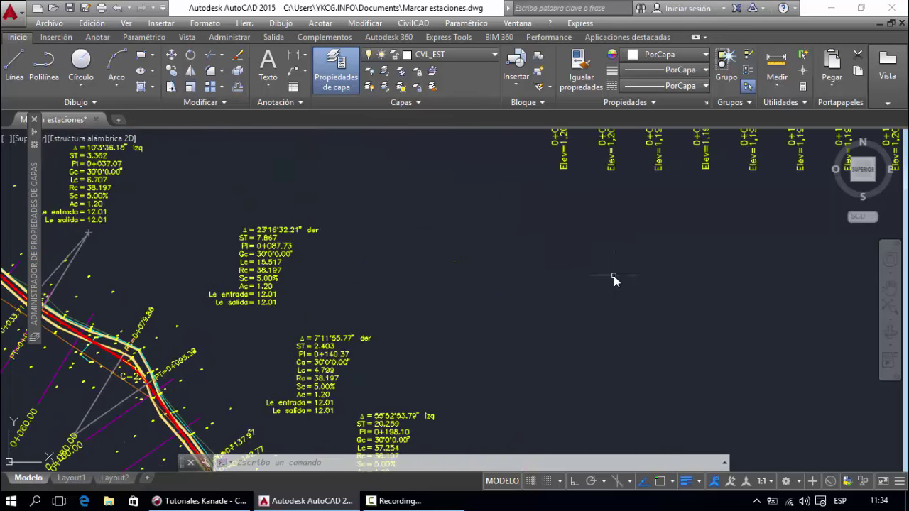
# - Zoom and pan the profile until its elevation labels and whole terrain curve are in view
pyautogui.scroll(-3, 609, 274)
pyautogui.scroll(-2, 565, 268)
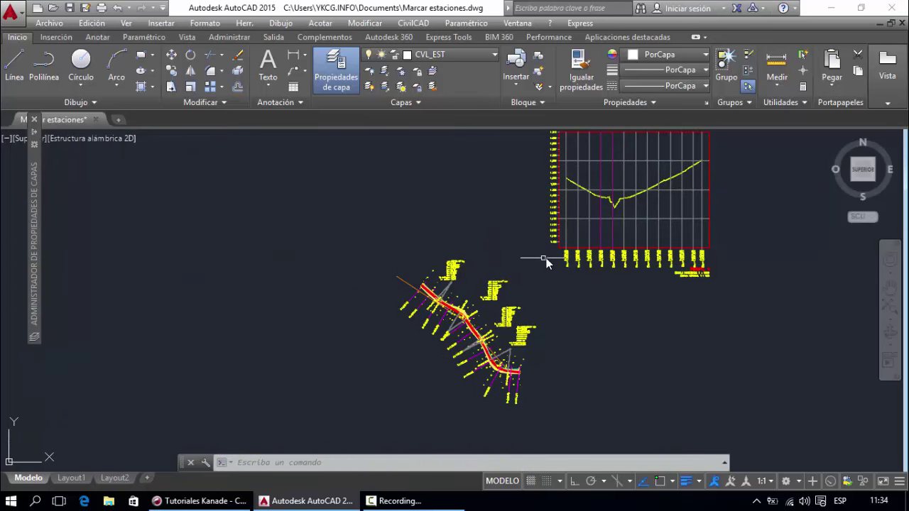
pyautogui.scroll(5, 614, 179)
pyautogui.moveTo(603, 187); pyautogui.dragTo(519, 246, button='middle')
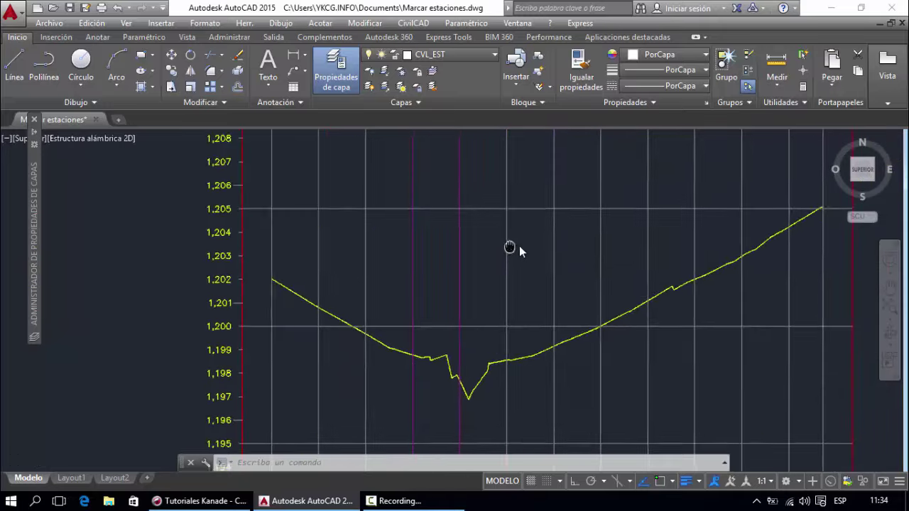
pyautogui.scroll(-3, 538, 238)
pyautogui.scroll(5, 501, 251)
pyautogui.moveTo(510, 279); pyautogui.dragTo(497, 263, button='middle')
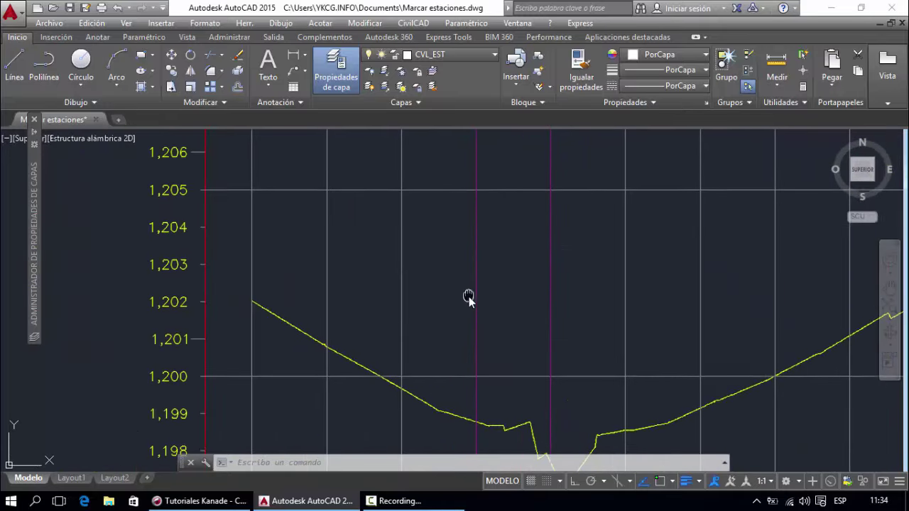
pyautogui.press('Escape')
pyautogui.press('Escape')
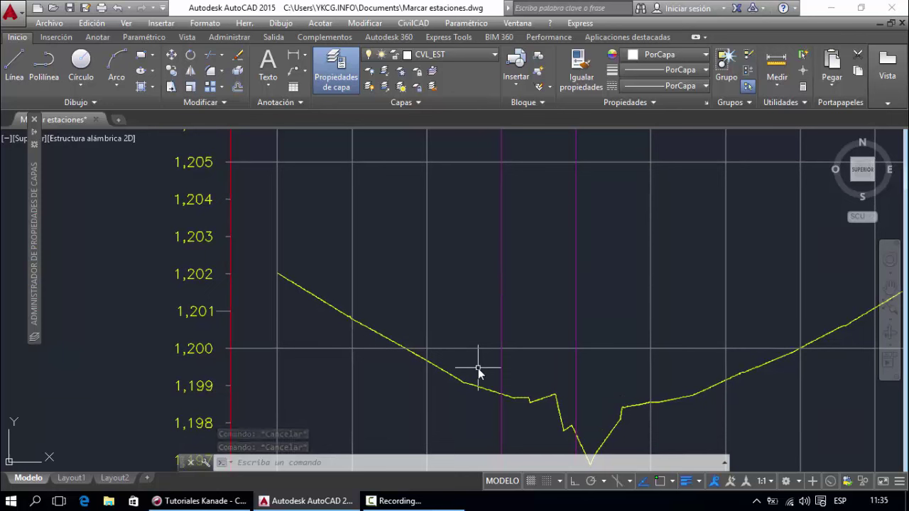
pyautogui.press('Escape')
pyautogui.press('Escape')
pyautogui.press('Escape')
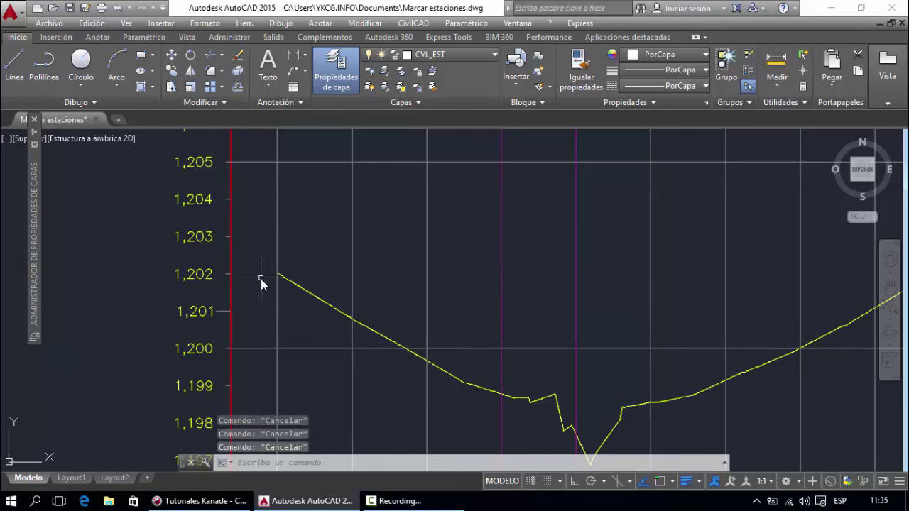
pyautogui.moveTo(261, 279); pyautogui.dragTo(322, 289, button='middle')
pyautogui.scroll(-3, 341, 253)
pyautogui.scroll(3, 340, 252)
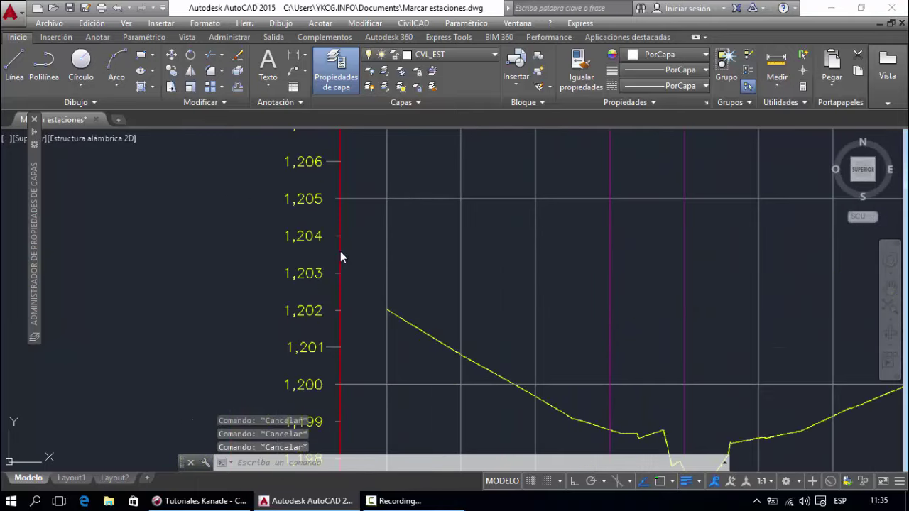
pyautogui.scroll(-2, 312, 258)
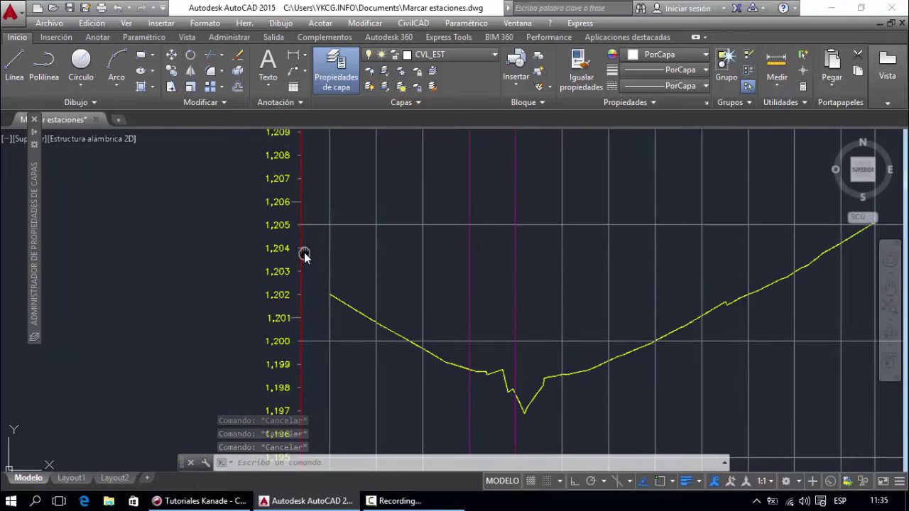
pyautogui.moveTo(305, 250); pyautogui.dragTo(290, 279, button='middle')
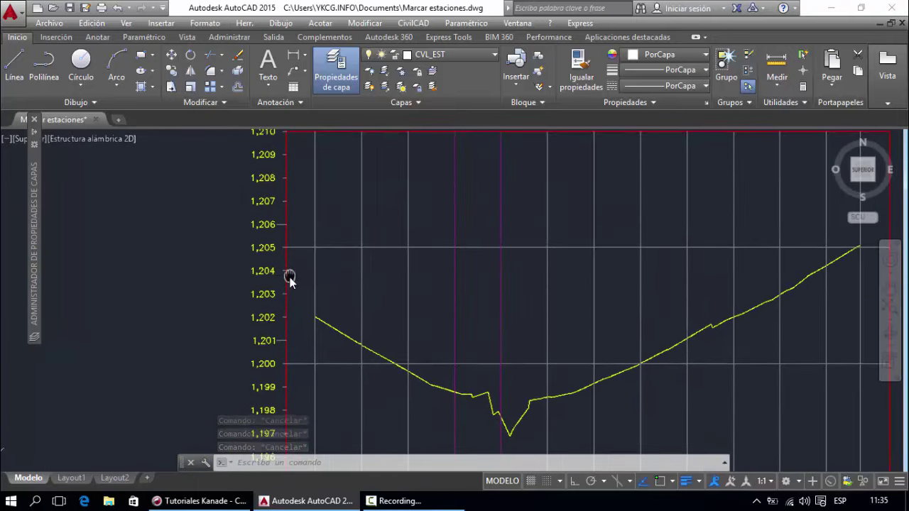
# - Select the 1,205 elevation label twice, cancelling each time, then fine-tune the zoom
pyautogui.click(270, 370)
pyautogui.press('Escape')
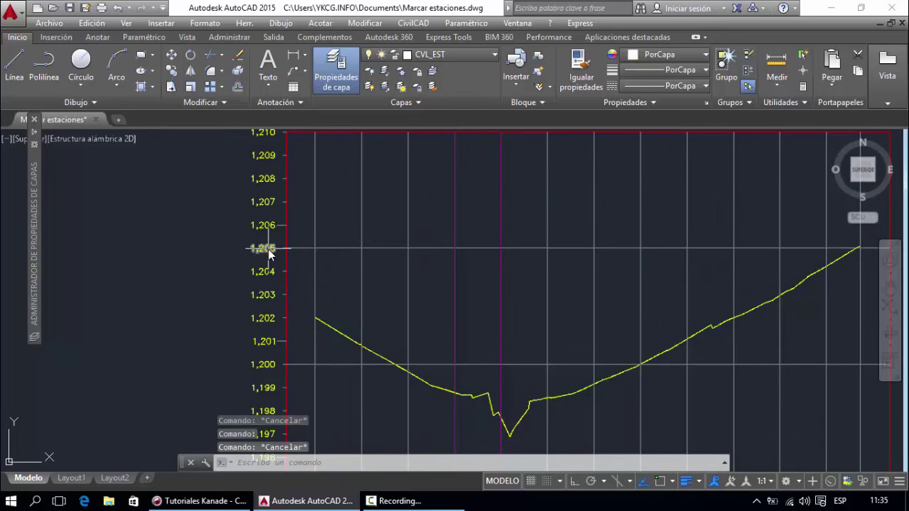
pyautogui.click(269, 249)
pyautogui.press('Escape')
pyautogui.scroll(-4, 347, 231)
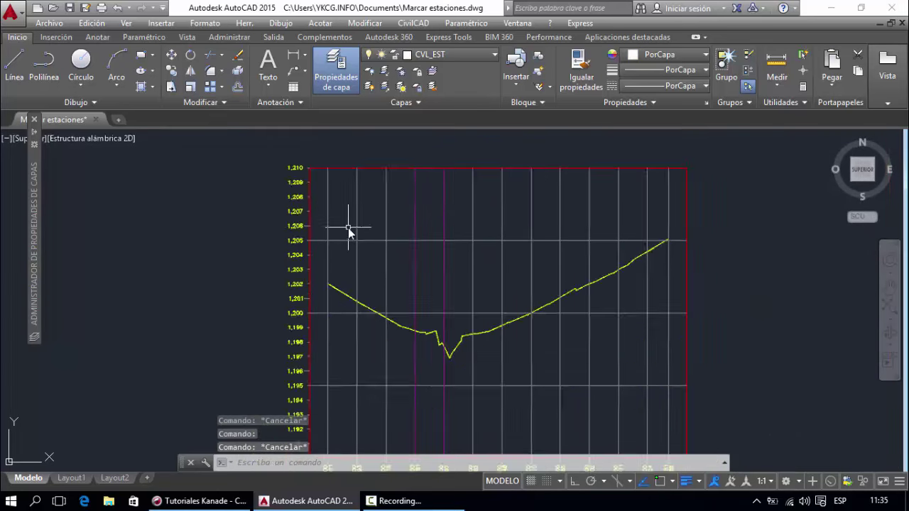
pyautogui.scroll(2, 348, 223)
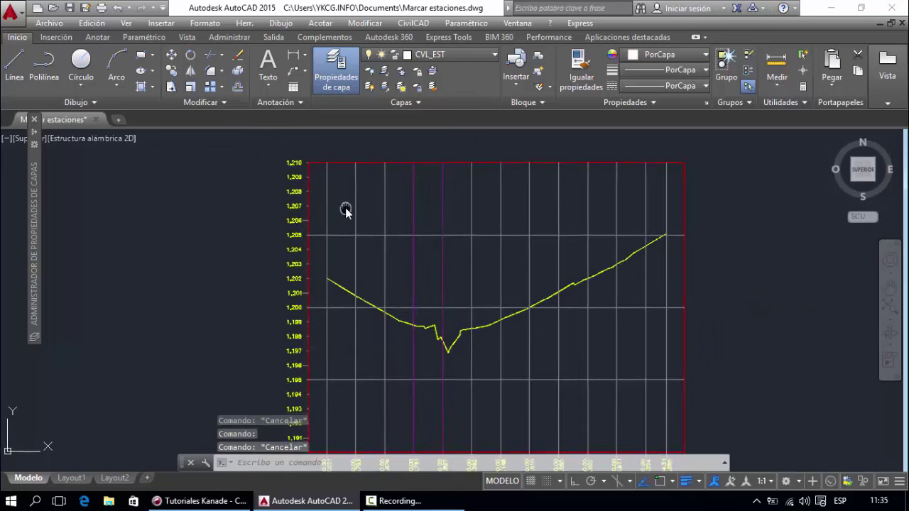
pyautogui.scroll(-2, 347, 211)
# - Window-select the profile's station labels, elevation labels and grid, and delete them
pyautogui.click(663, 397)
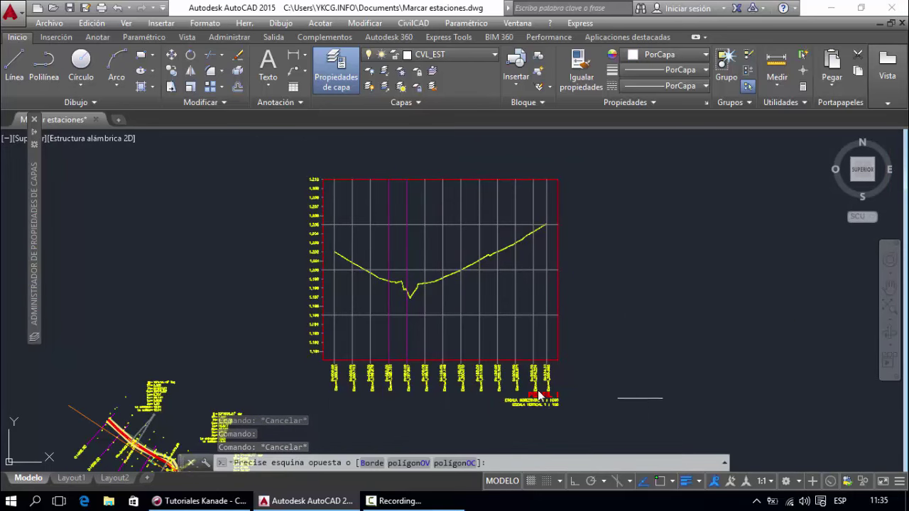
pyautogui.click(300, 345)
pyautogui.scroll(4, 374, 374)
pyautogui.scroll(4, 376, 372)
pyautogui.scroll(2, 381, 368)
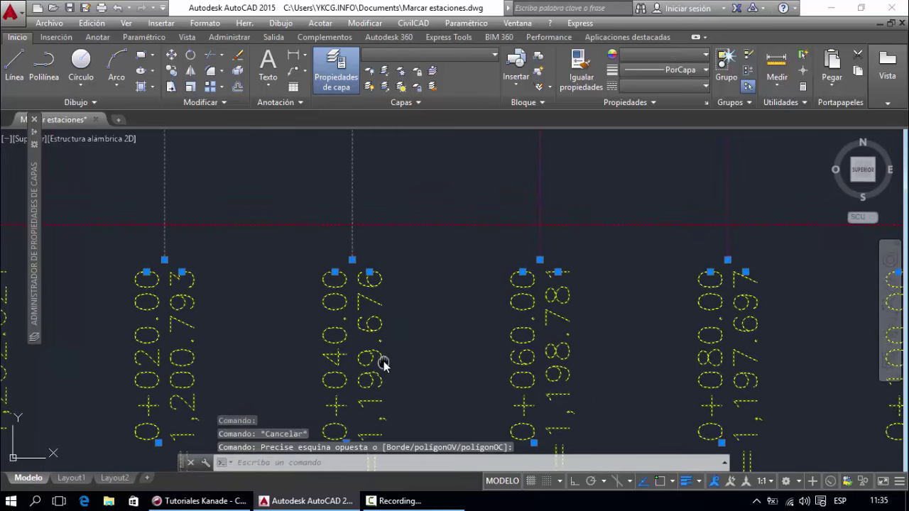
pyautogui.scroll(-8, 385, 358)
pyautogui.press('Escape')
pyautogui.scroll(-6, 376, 352)
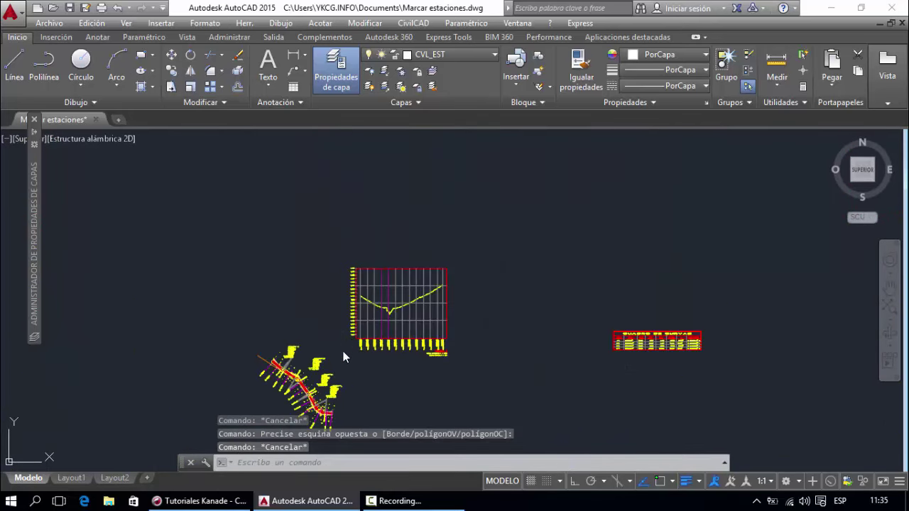
pyautogui.click(350, 365)
pyautogui.click(348, 260)
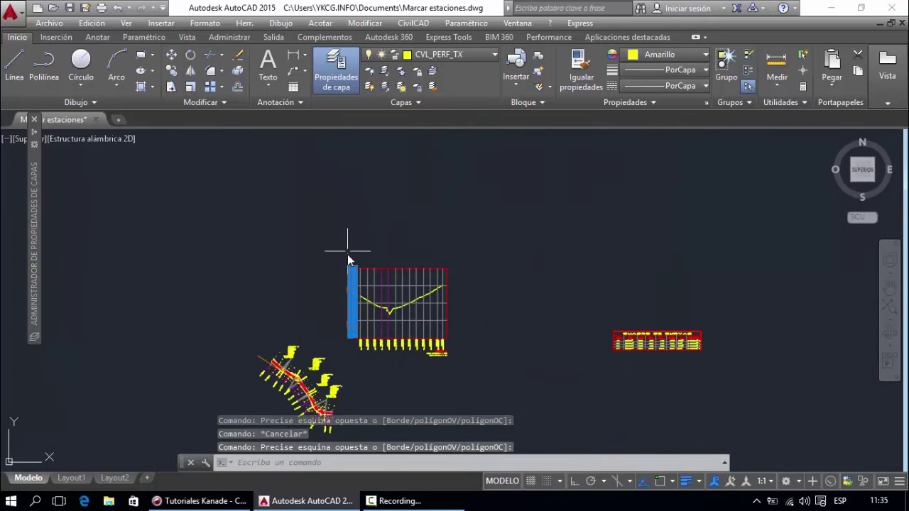
pyautogui.click(470, 337)
pyautogui.click(343, 319)
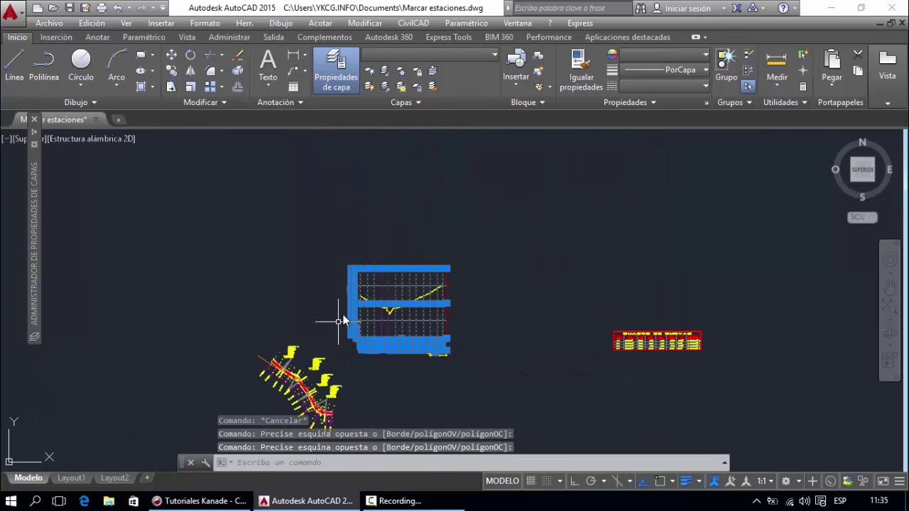
pyautogui.press('Delete')
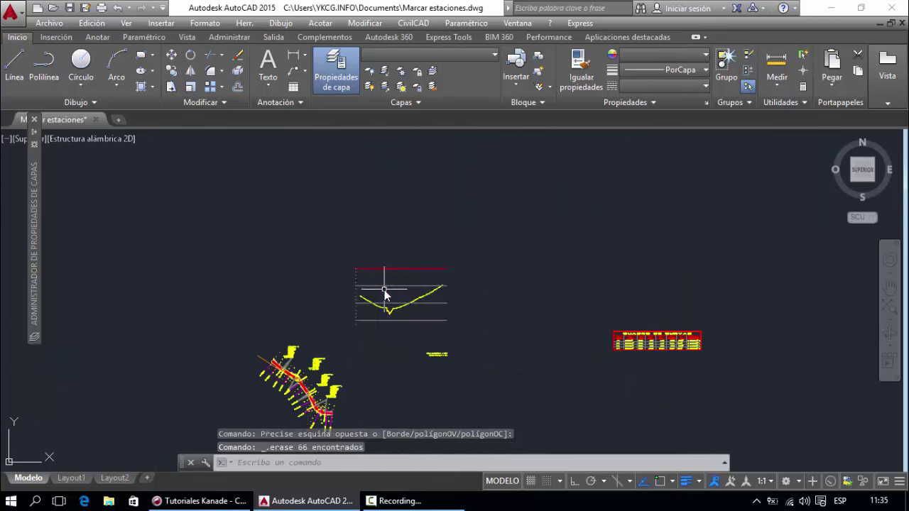
# - Delete the leftover horizontal grid lines and the small remaining label
pyautogui.click(391, 302)
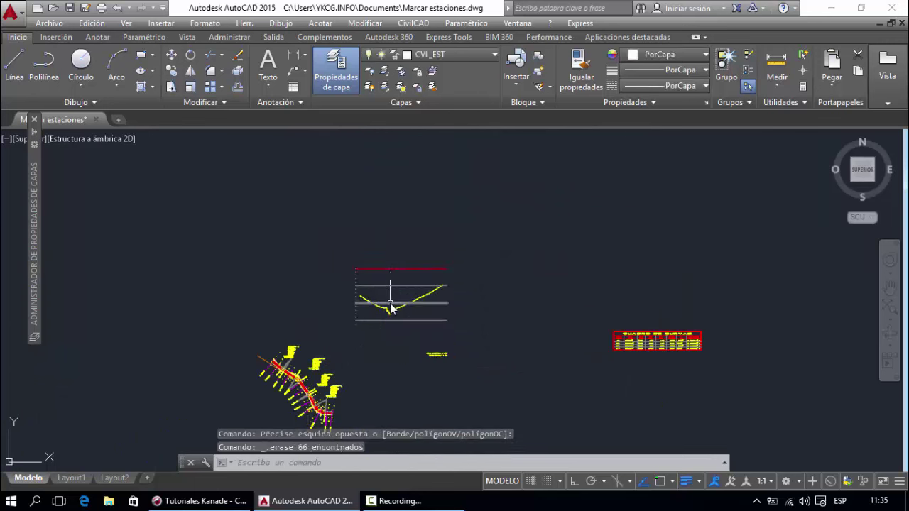
pyautogui.click(359, 259)
pyautogui.click(458, 330)
pyautogui.click(430, 332)
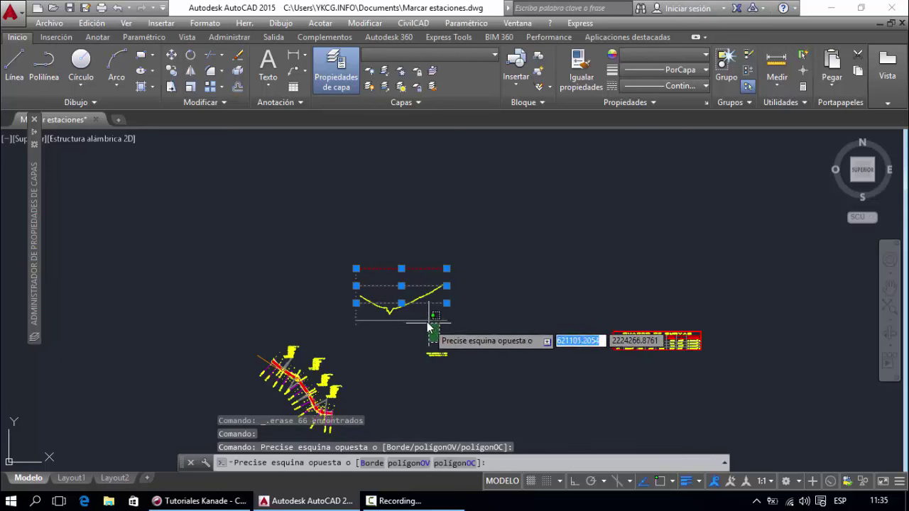
pyautogui.click(368, 329)
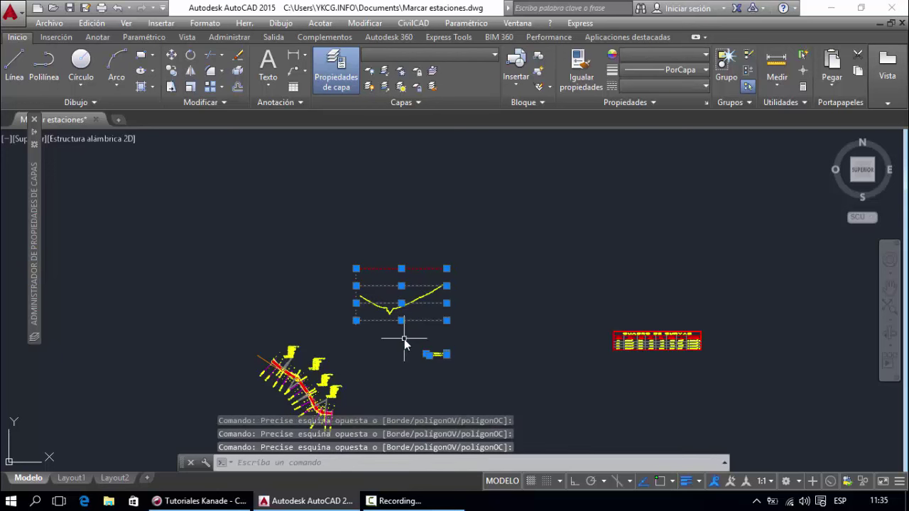
pyautogui.press('Delete')
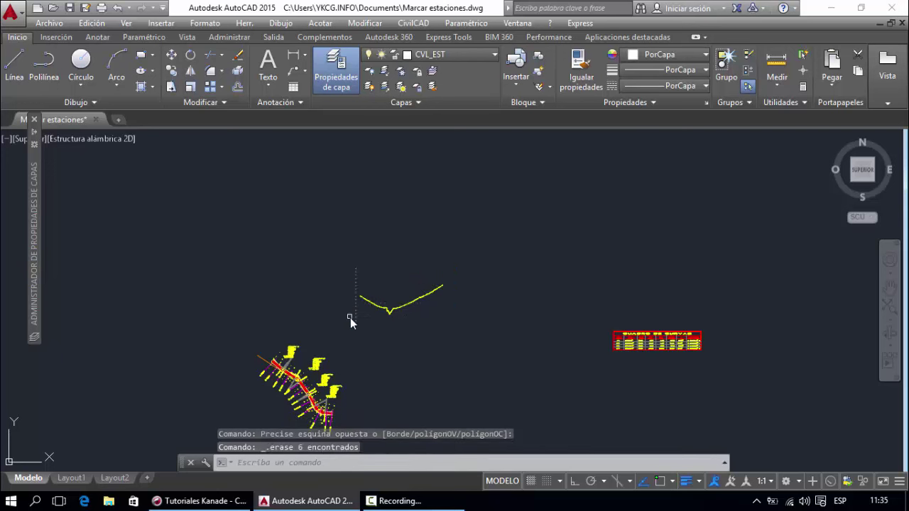
# - Delete the dotted vertical line and the profile's left border line
pyautogui.click(350, 317)
pyautogui.click(361, 319)
pyautogui.click(351, 261)
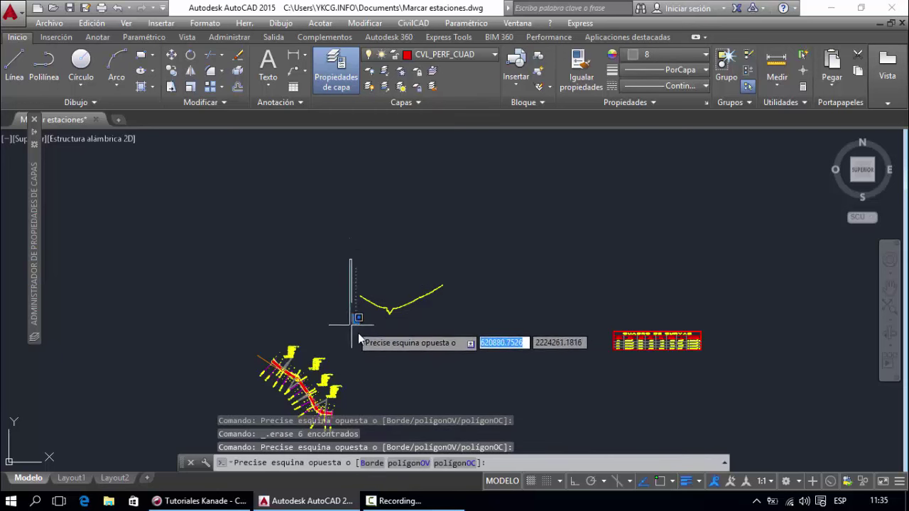
pyautogui.click(360, 328)
pyautogui.press('Delete')
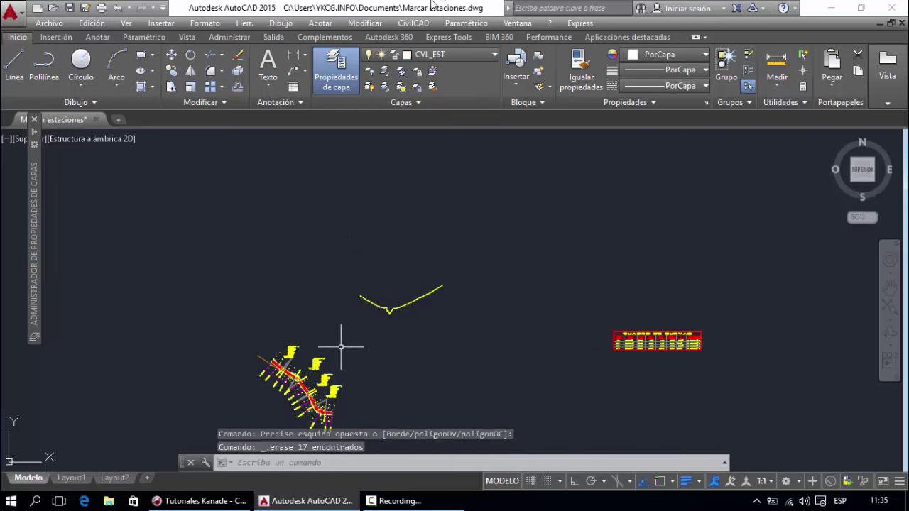
pyautogui.click(413, 23)
pyautogui.moveTo(430, 317)
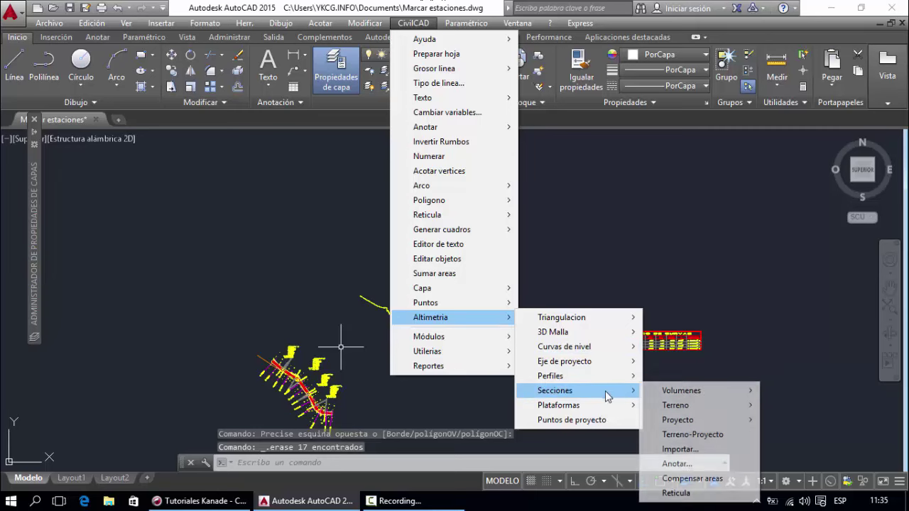
pyautogui.moveTo(550, 376)
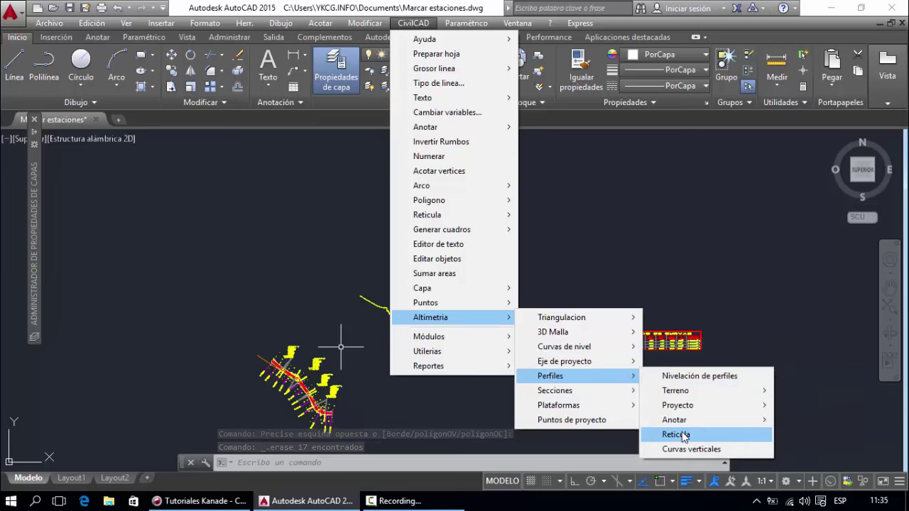
# - Redraw the station grid on the terrain profile with CivilCAD's profile grid command
pyautogui.click(681, 434)
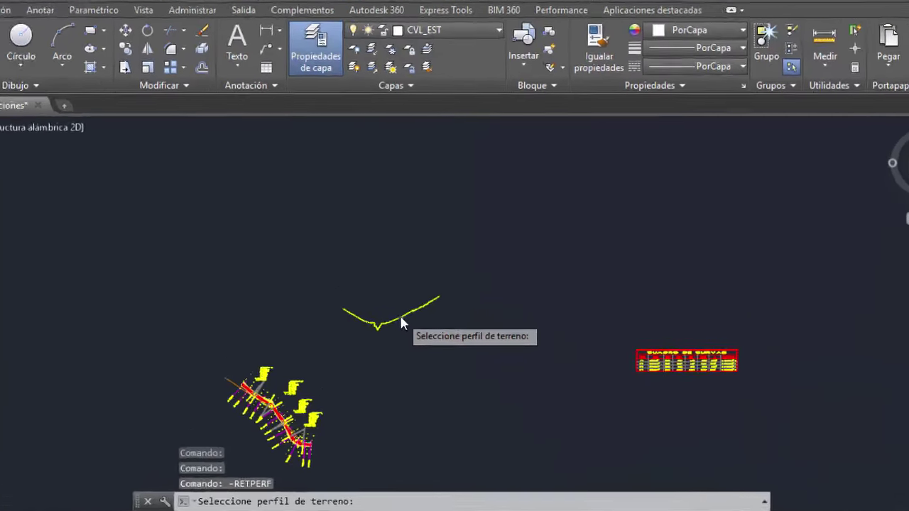
pyautogui.click(401, 307)
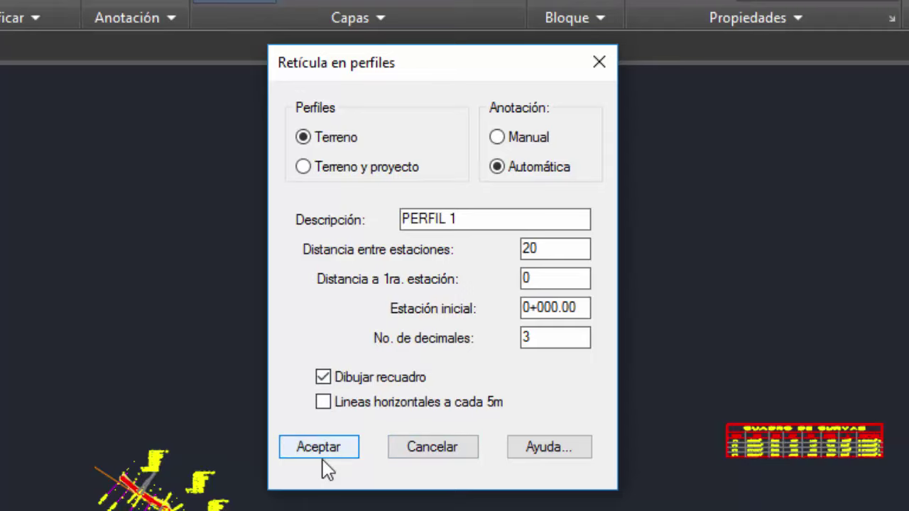
pyautogui.click(318, 448)
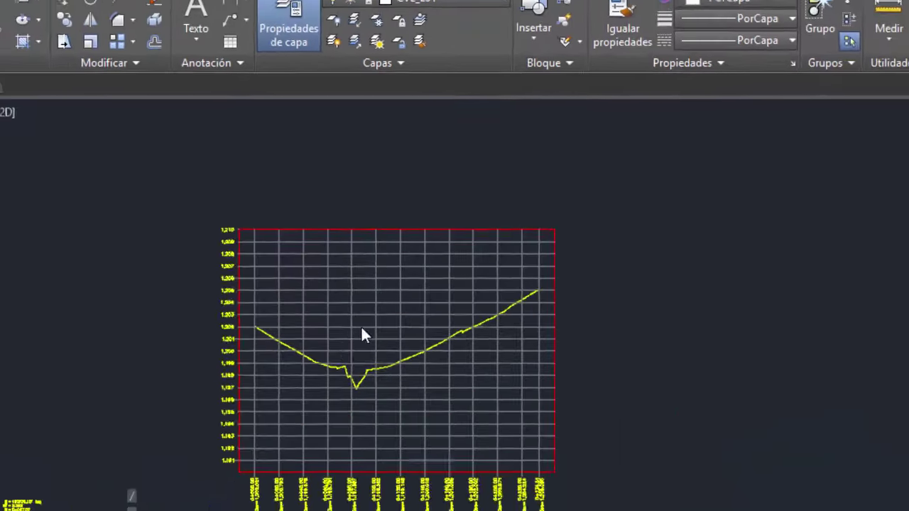
pyautogui.scroll(-4, 356, 306)
pyautogui.scroll(2, 341, 302)
pyautogui.scroll(2, 327, 299)
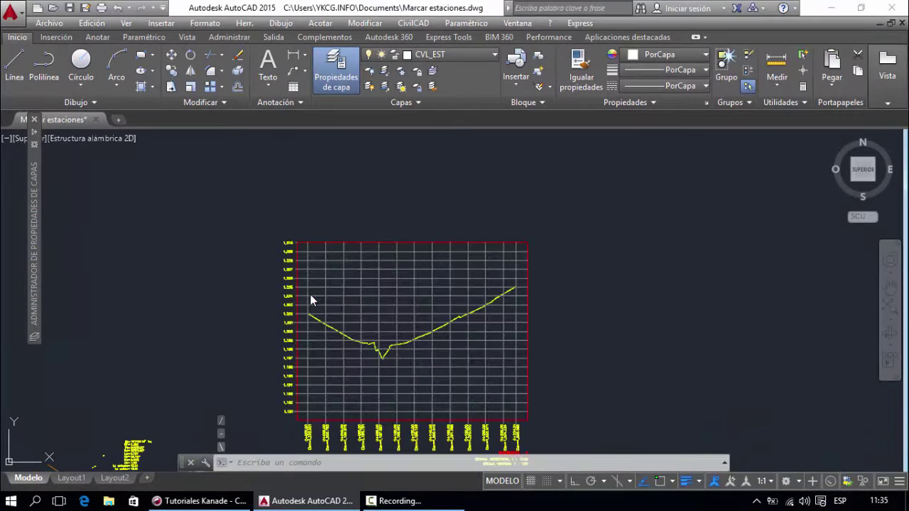
pyautogui.scroll(-4, 312, 293)
pyautogui.scroll(2, 270, 302)
pyautogui.scroll(2, 305, 277)
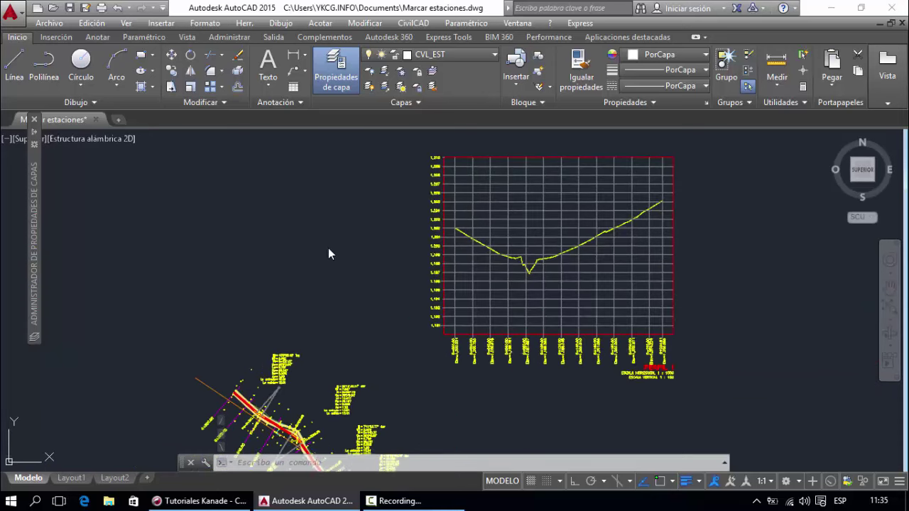
pyautogui.scroll(-2, 213, 227)
pyautogui.scroll(-3, 152, 192)
pyautogui.scroll(5, 189, 255)
pyautogui.scroll(-8, 325, 209)
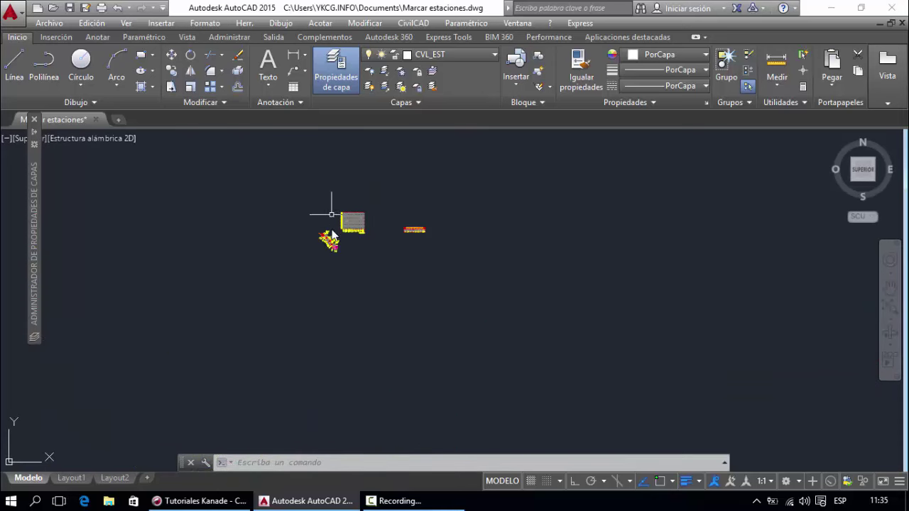
# - Window-zoom twice with Z into the profile grid and pan to show the upper elevations
pyautogui.write('z')
pyautogui.press('Return')
pyautogui.click(343, 216)
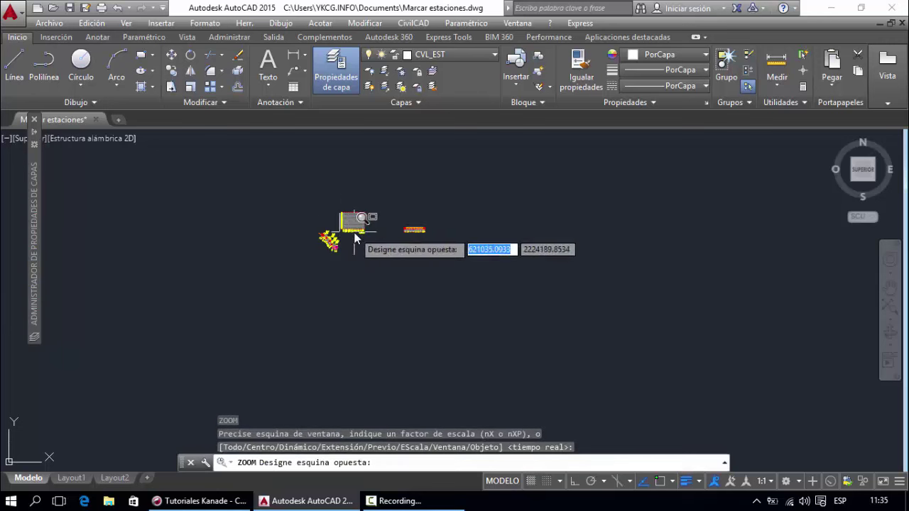
pyautogui.scroll(2, 342, 218)
pyautogui.click(371, 231)
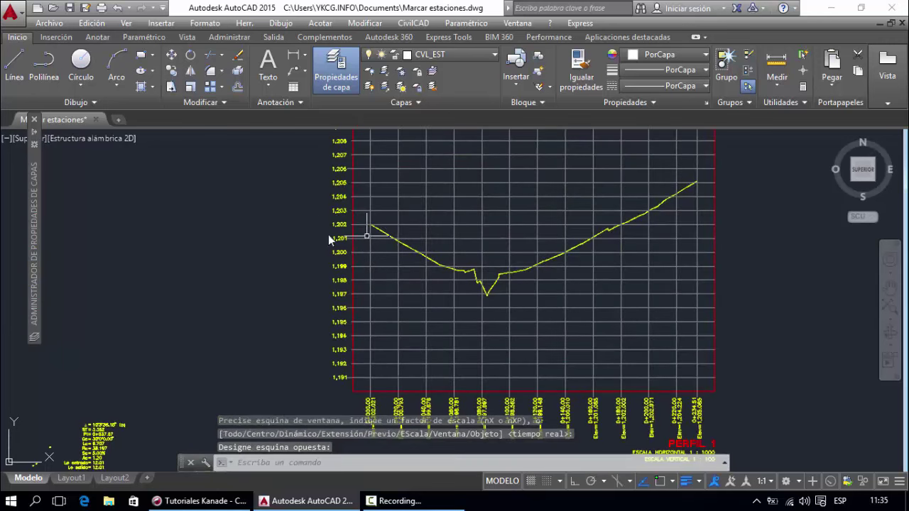
pyautogui.press('Return')
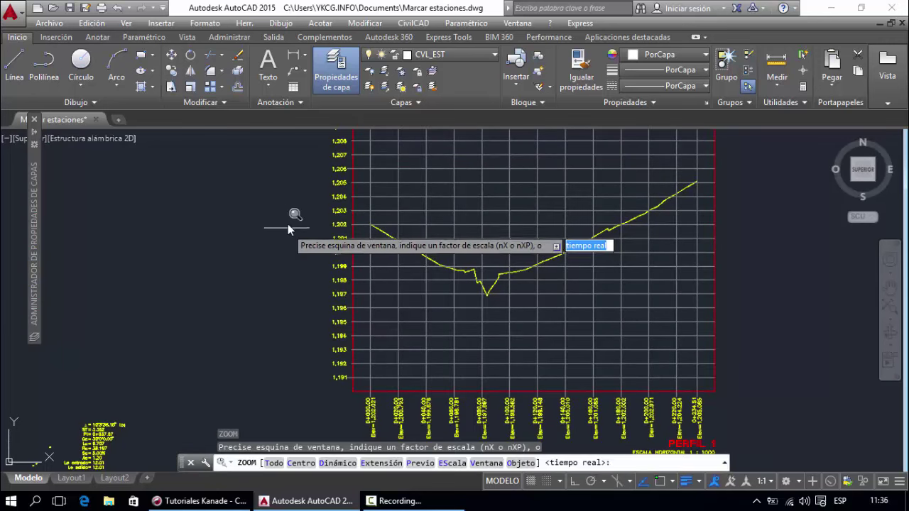
pyautogui.click(288, 175)
pyautogui.click(828, 398)
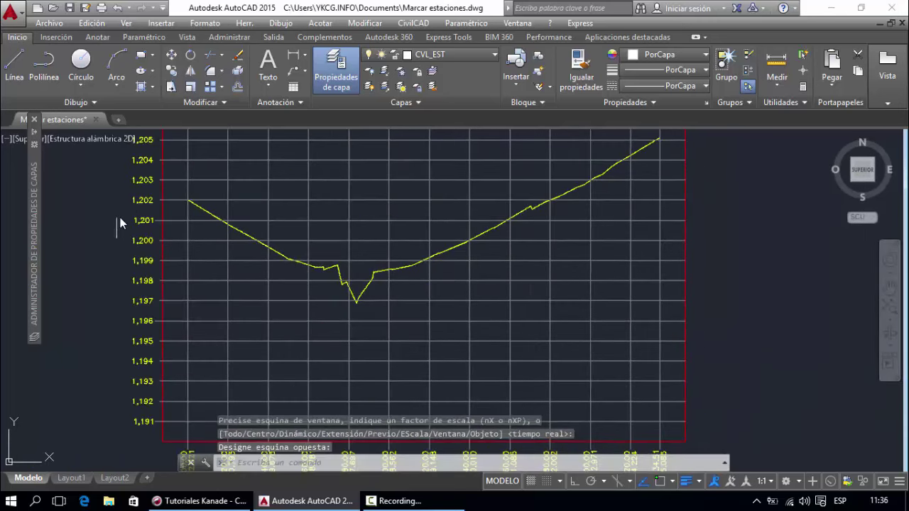
pyautogui.moveTo(120, 217); pyautogui.dragTo(200, 317, button='middle')
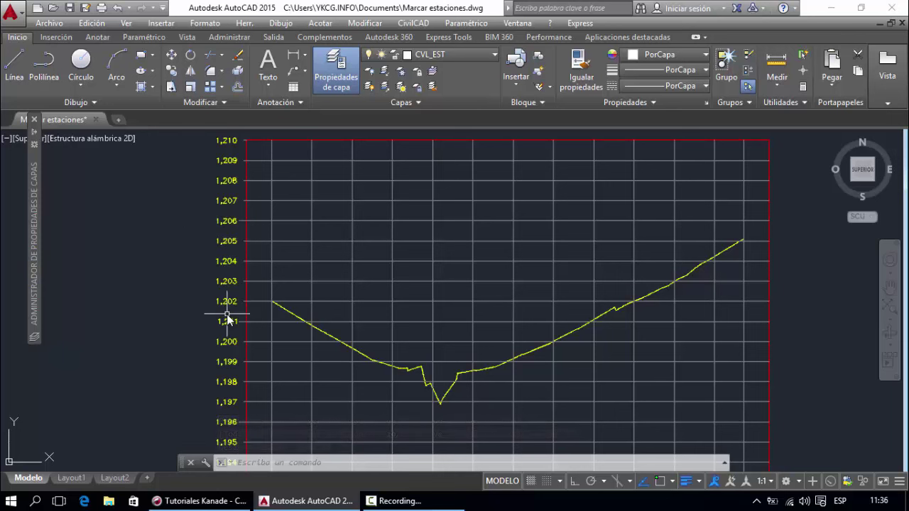
# - Enable all object snap modes and measure the 10-unit spacing between two grid rows with DIST
pyautogui.write('di')
pyautogui.press('Return')
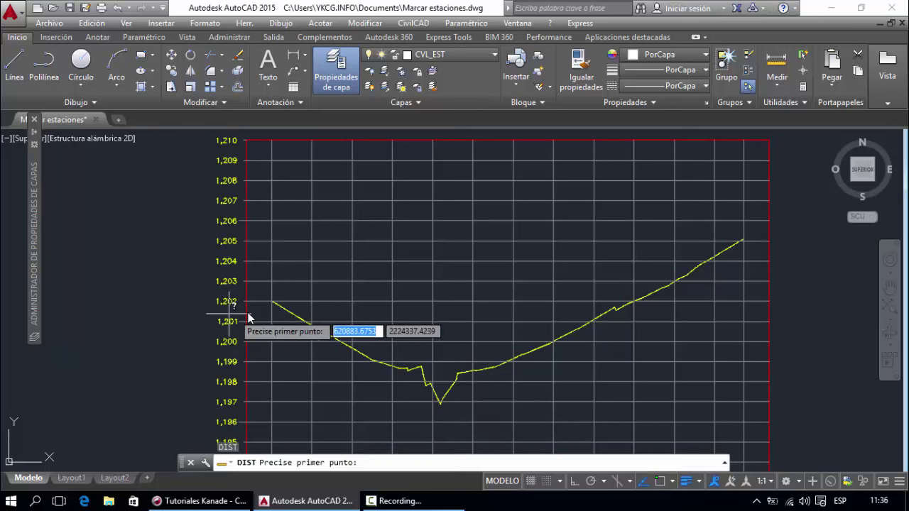
pyautogui.rightClick(660, 479)
pyautogui.click(637, 435)
pyautogui.click(550, 173)
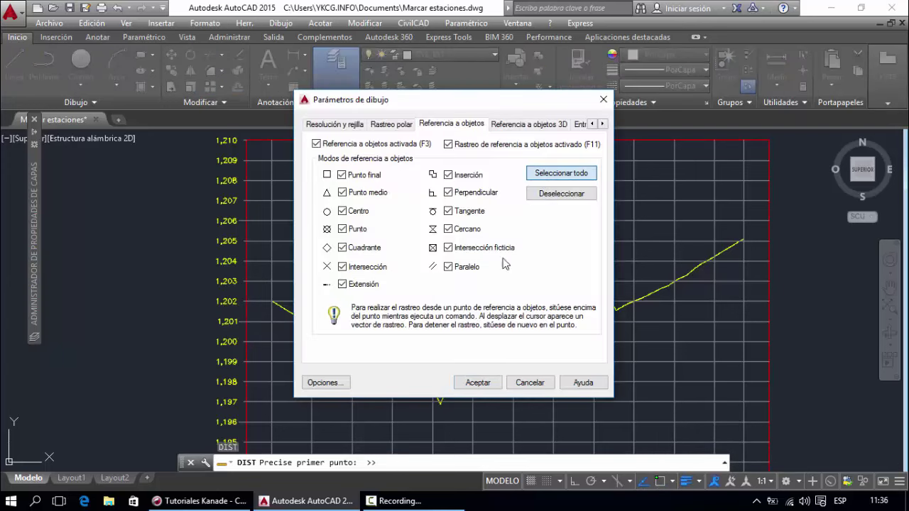
pyautogui.click(478, 383)
pyautogui.click(271, 281)
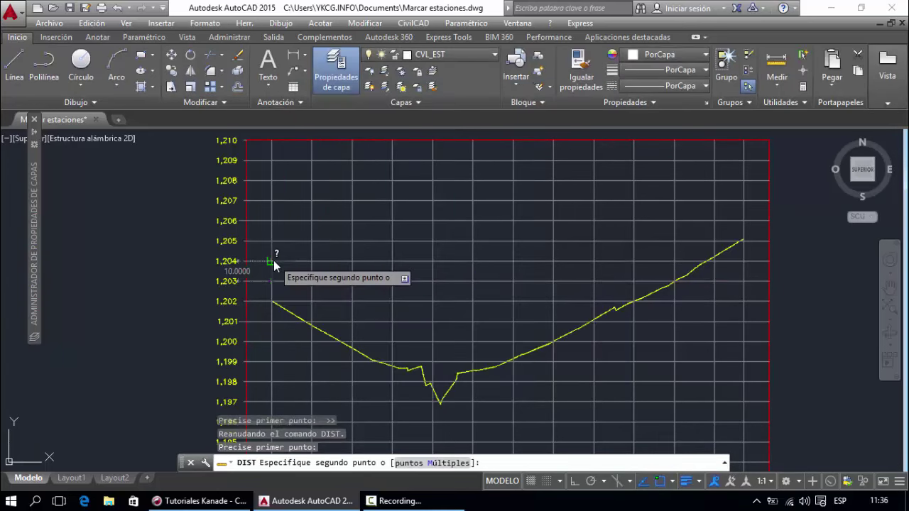
pyautogui.click(272, 261)
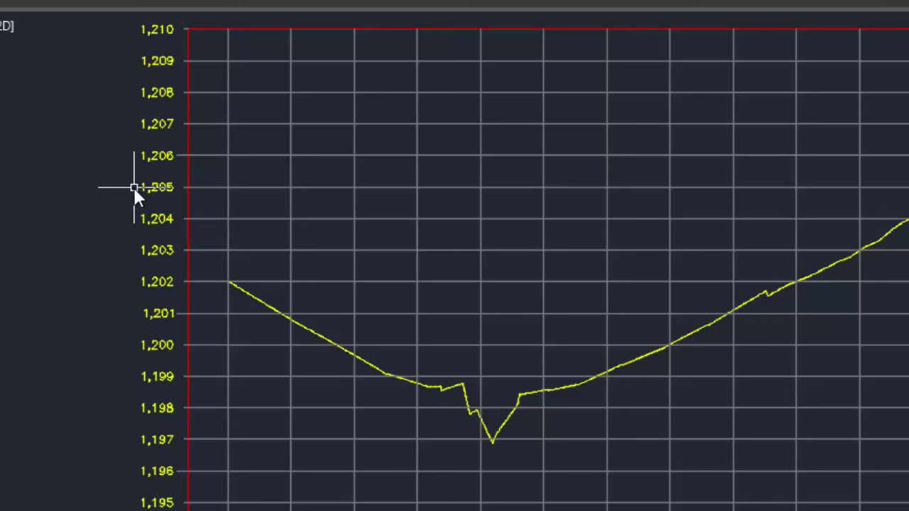
# - Measure the grid row spacing again with DIST, then pan to the upper grid rows
pyautogui.write('di')
pyautogui.press('Return')
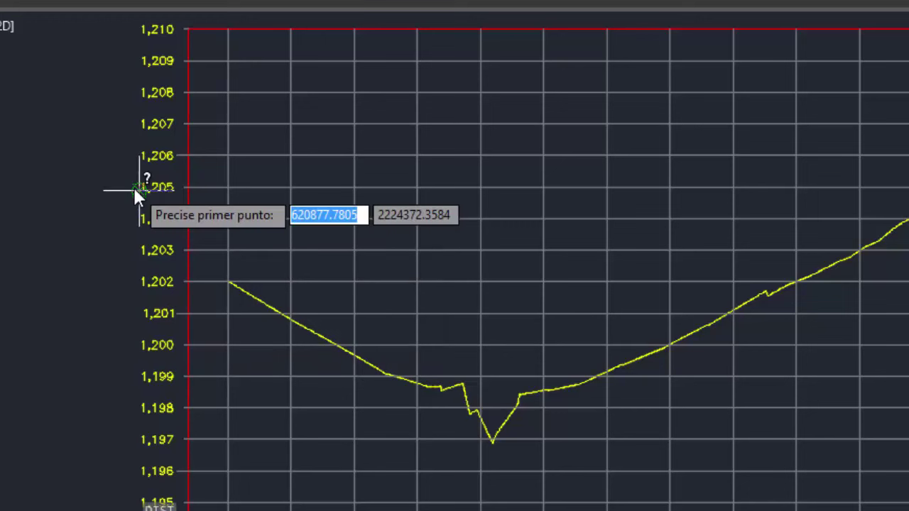
pyautogui.click(232, 218)
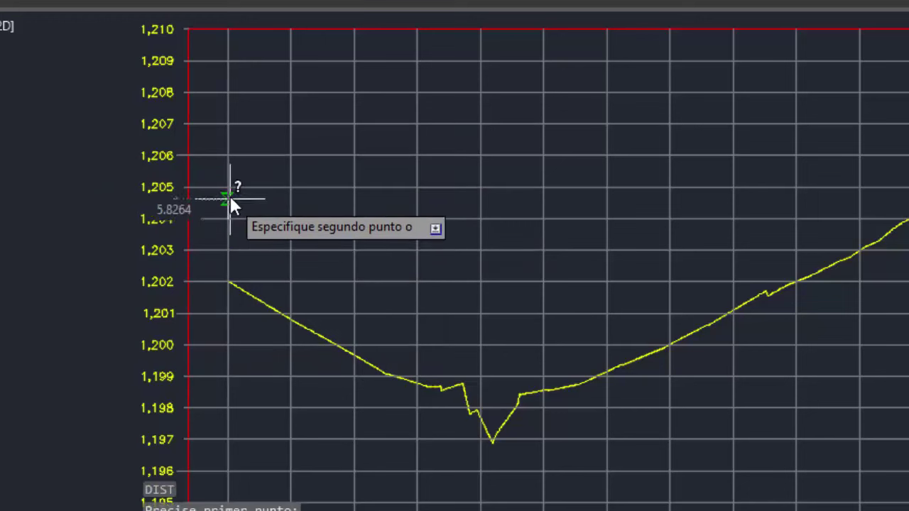
pyautogui.click(229, 187)
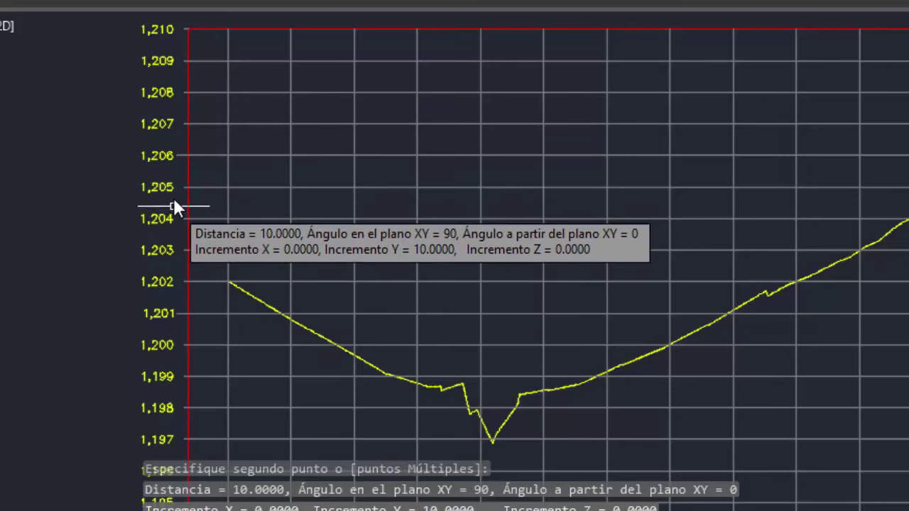
pyautogui.moveTo(166, 299); pyautogui.dragTo(164, 81, button='middle')
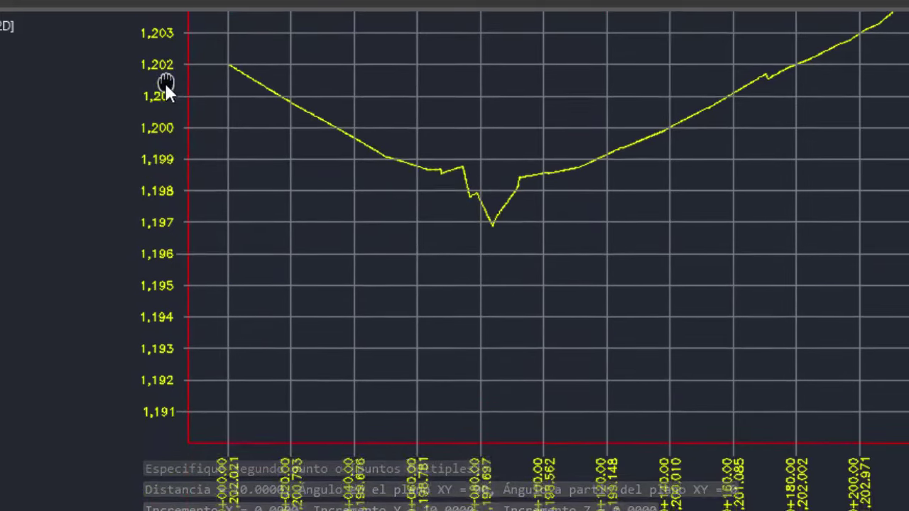
pyautogui.scroll(-3, 164, 81)
pyautogui.scroll(1, 159, 86)
pyautogui.scroll(4, 143, 123)
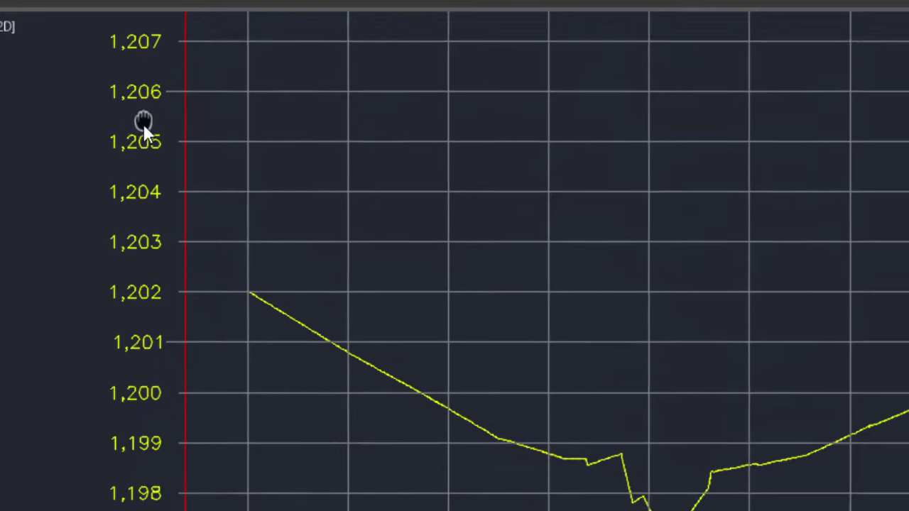
pyautogui.moveTo(143, 123); pyautogui.dragTo(144, 200, button='middle')
# - Start another distance measurement between the 1,204 and 1,205 rows, then cancel it
pyautogui.press('Return')
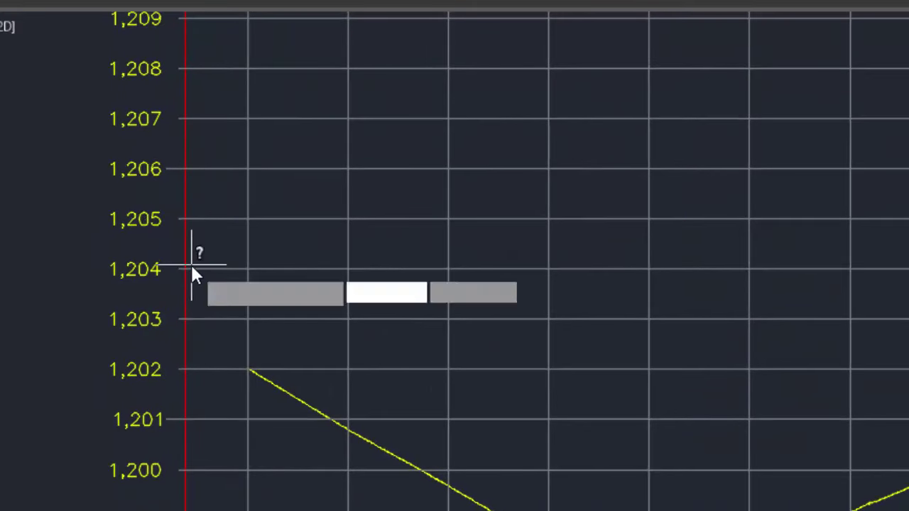
pyautogui.click(250, 269)
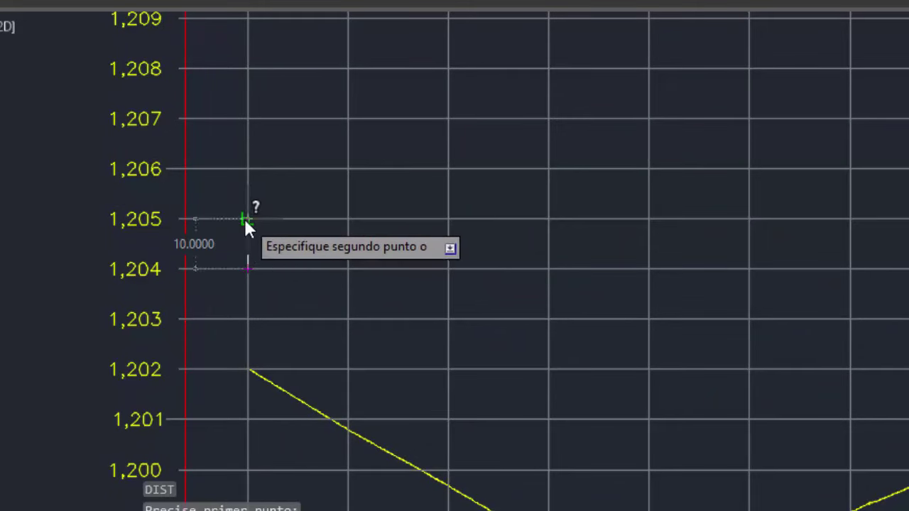
pyautogui.click(247, 219)
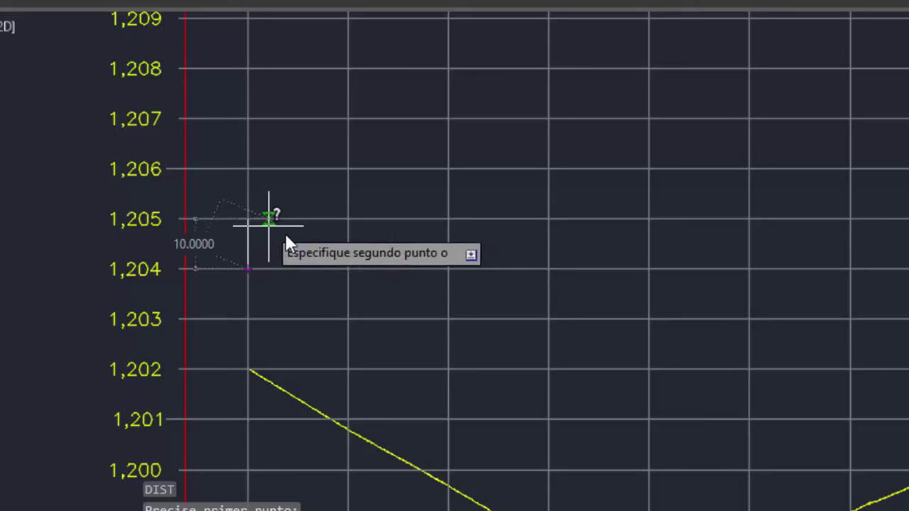
pyautogui.press('Escape')
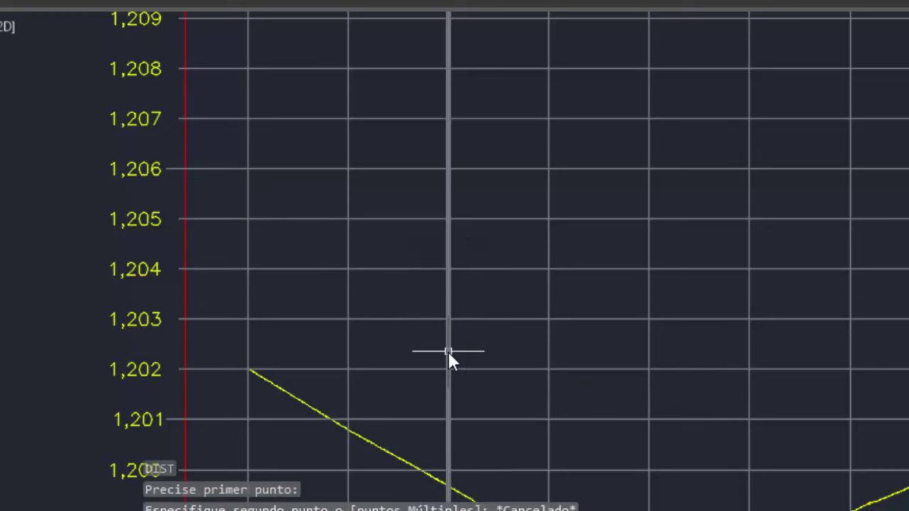
# - Pan and zoom to the station and elevation labels such as 0+100.00 and 0+140.00
pyautogui.moveTo(453, 355)
pyautogui.mouseDown(button='middle')
pyautogui.moveTo(466, 353)
pyautogui.moveTo(428, 11)
pyautogui.mouseUp(button='middle')
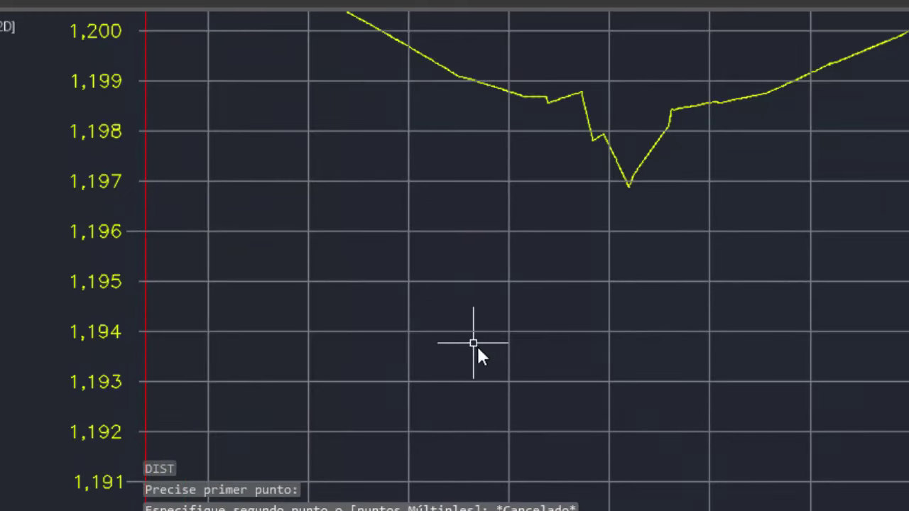
pyautogui.moveTo(566, 432)
pyautogui.mouseDown(button='middle')
pyautogui.moveTo(453, 203)
pyautogui.moveTo(450, 248)
pyautogui.mouseUp(button='middle')
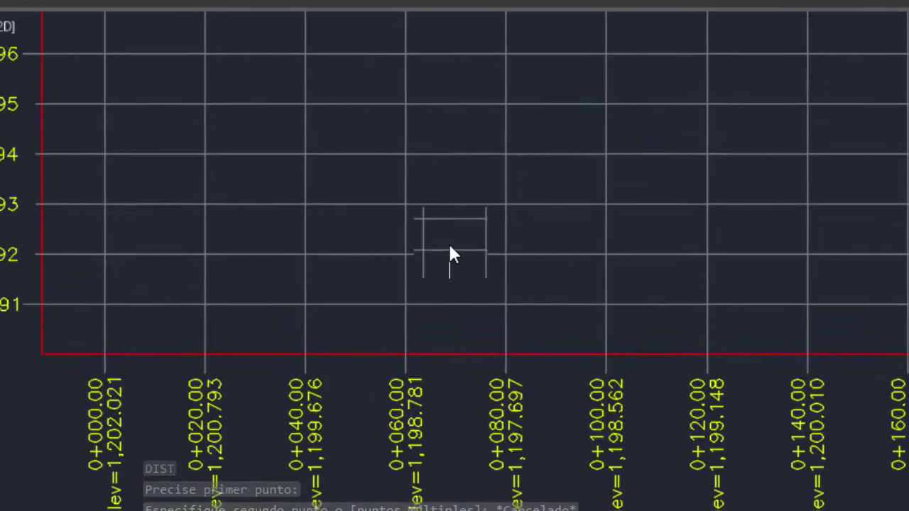
pyautogui.scroll(-5, 452, 254)
pyautogui.scroll(6, 528, 308)
pyautogui.moveTo(527, 308); pyautogui.dragTo(157, 161, button='middle')
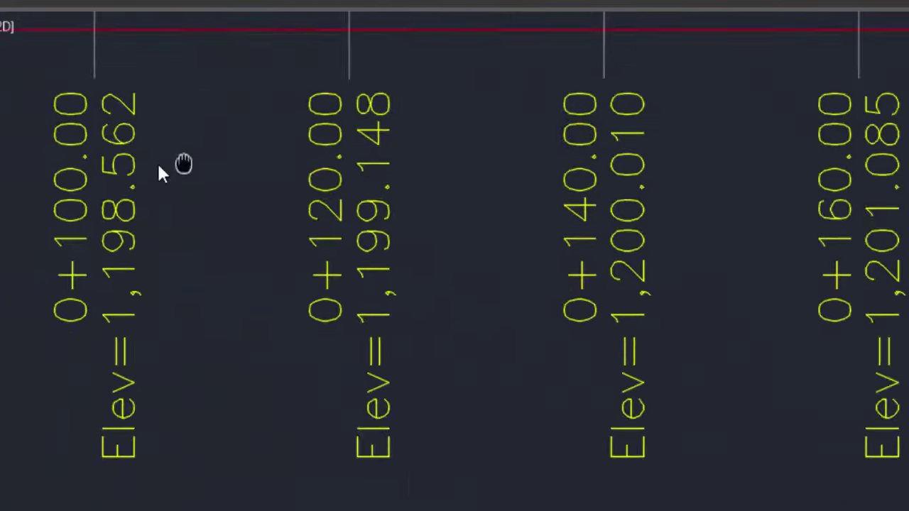
pyautogui.scroll(-5, 308, 229)
pyautogui.scroll(3, 164, 137)
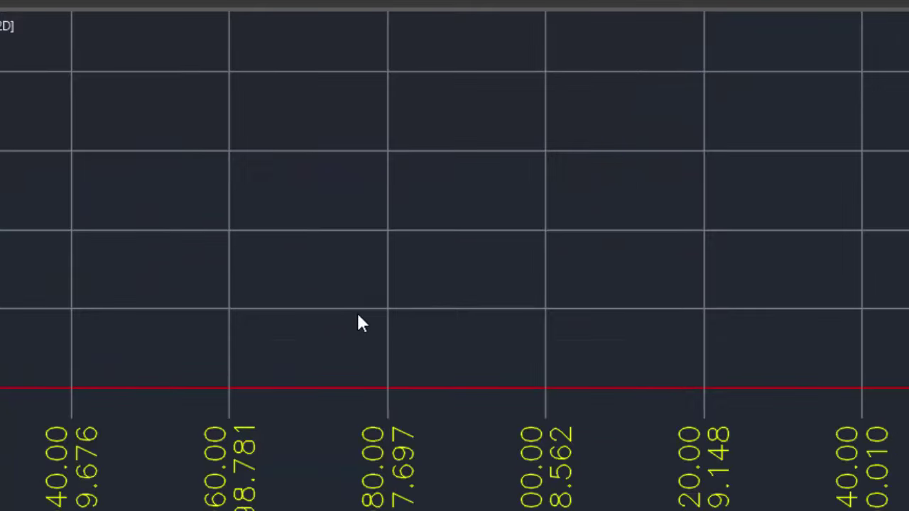
# - Crossing-select the 0+060 and 0+080 station lines, colour them purple (147,39,143), then deselect
pyautogui.click(409, 351)
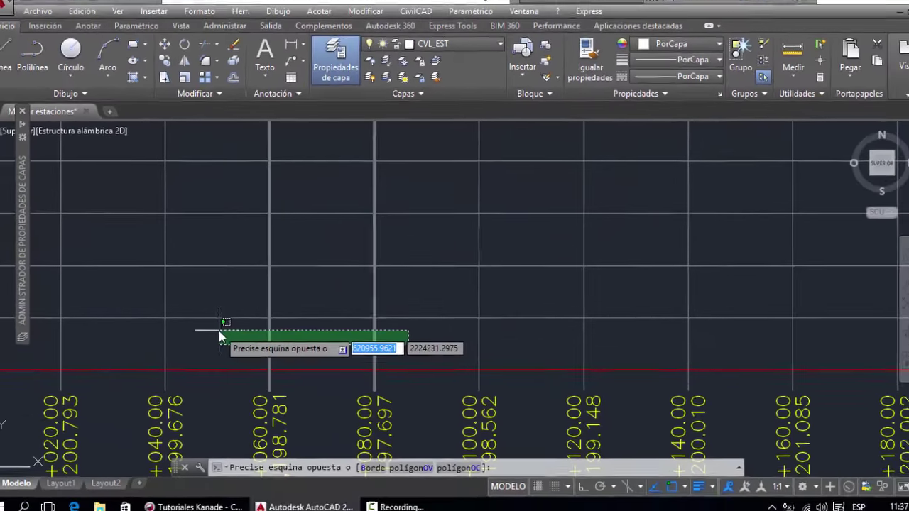
pyautogui.click(220, 332)
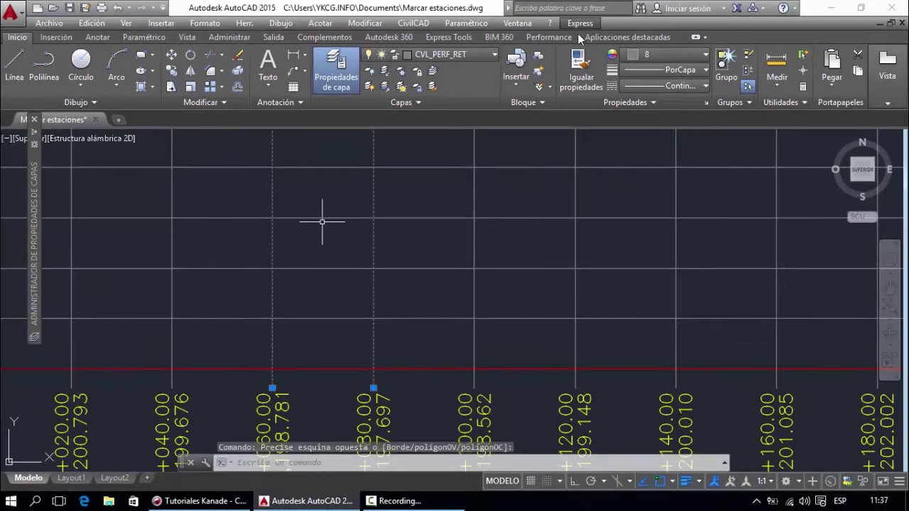
pyautogui.click(659, 54)
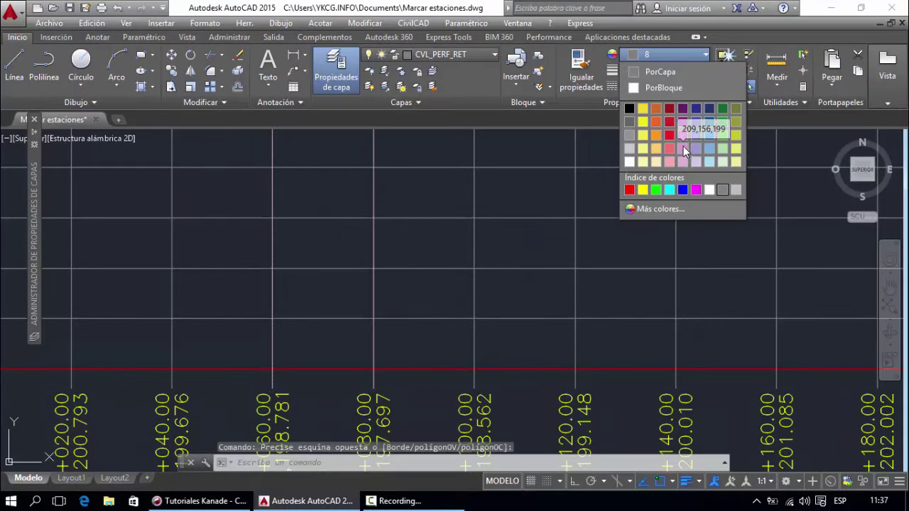
pyautogui.click(683, 122)
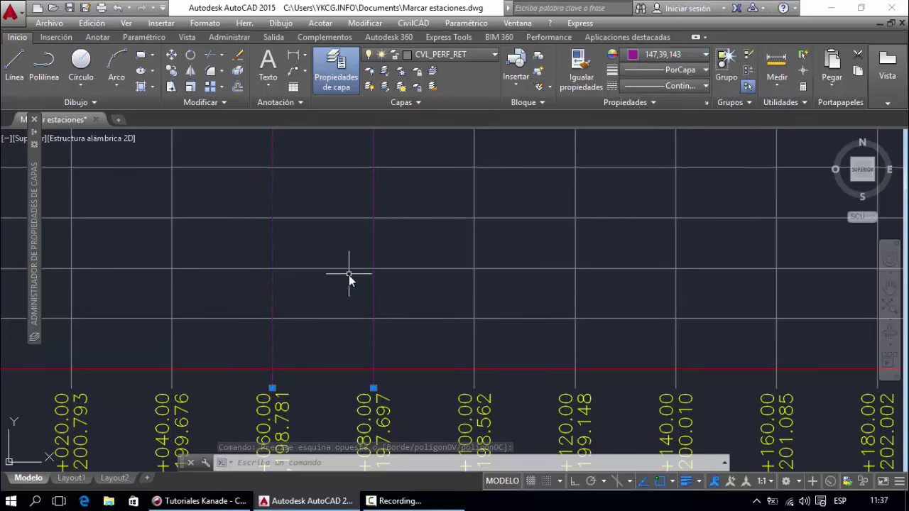
pyautogui.scroll(-5, 344, 284)
pyautogui.scroll(6, 348, 183)
pyautogui.moveTo(347, 178); pyautogui.dragTo(335, 251, button='middle')
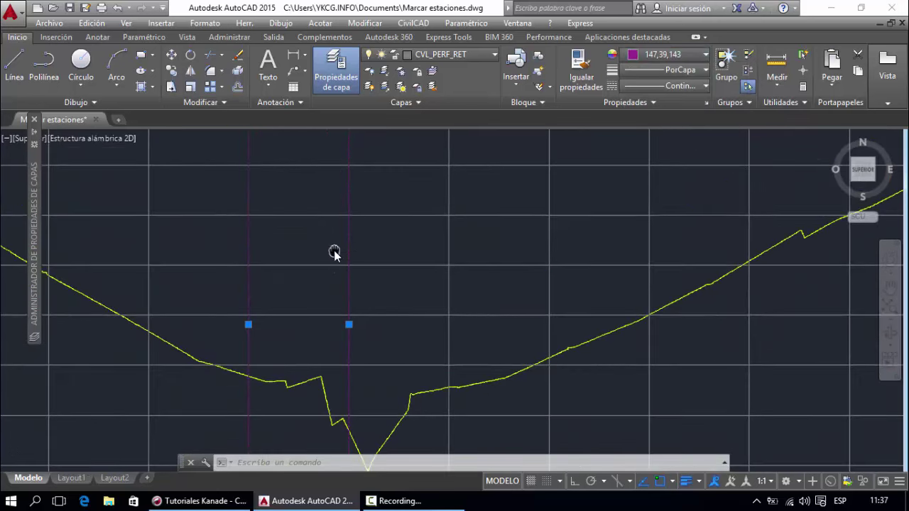
pyautogui.scroll(-2, 335, 251)
pyautogui.click(333, 249)
pyautogui.press('Escape')
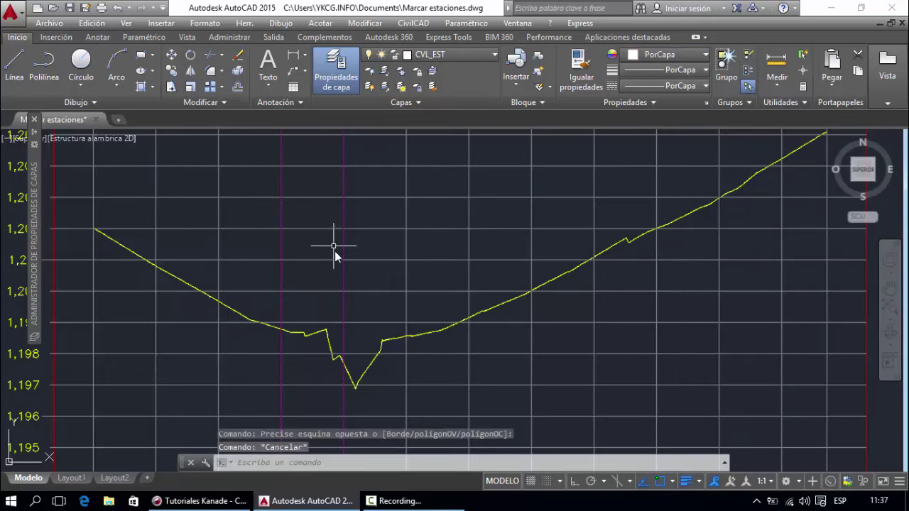
pyautogui.scroll(-2, 247, 263)
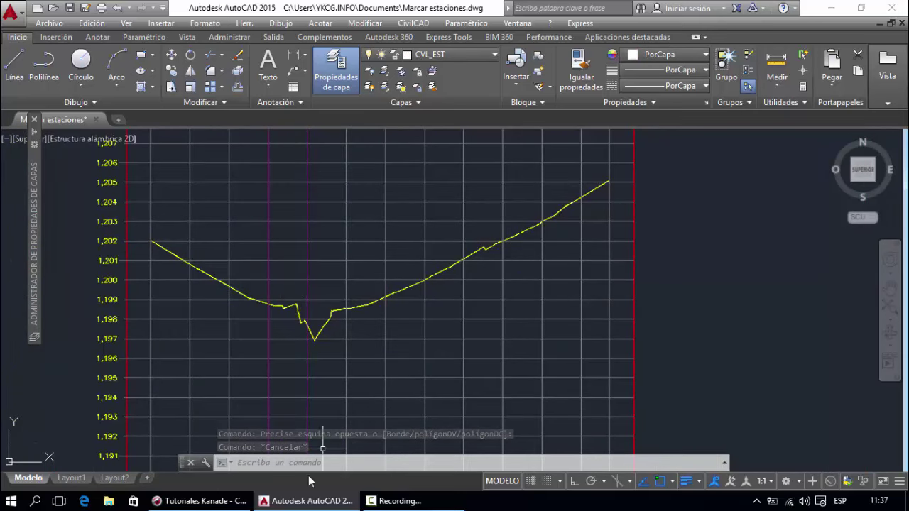
# - Launch Paint from Start > Todas las aplicaciones > Accesorios de Windows
pyautogui.click(10, 501)
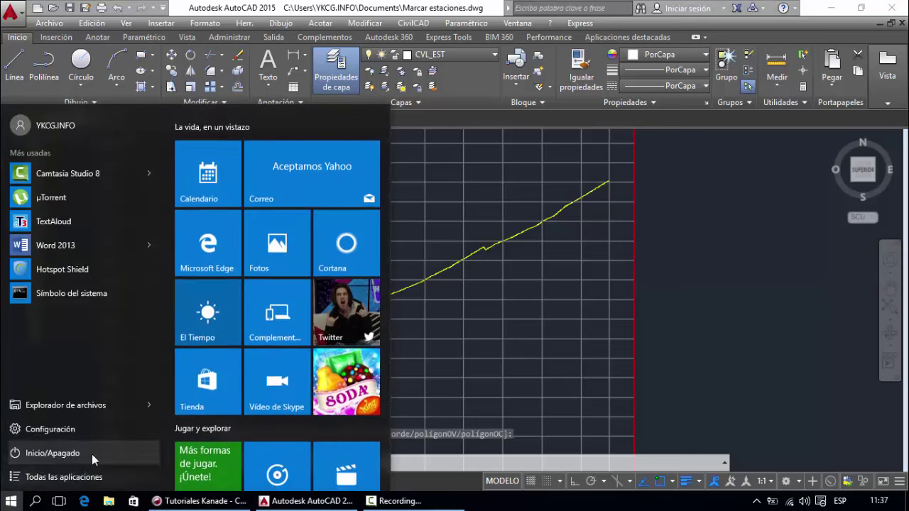
pyautogui.click(71, 479)
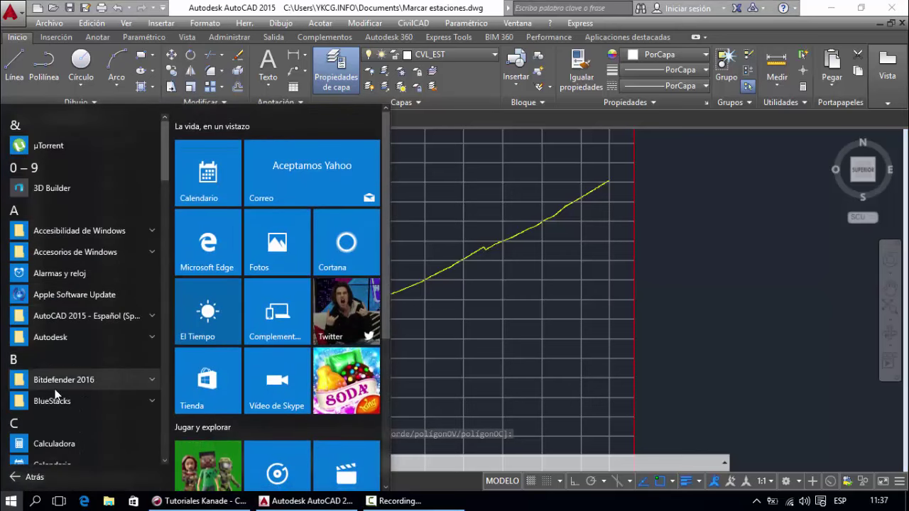
pyautogui.click(71, 252)
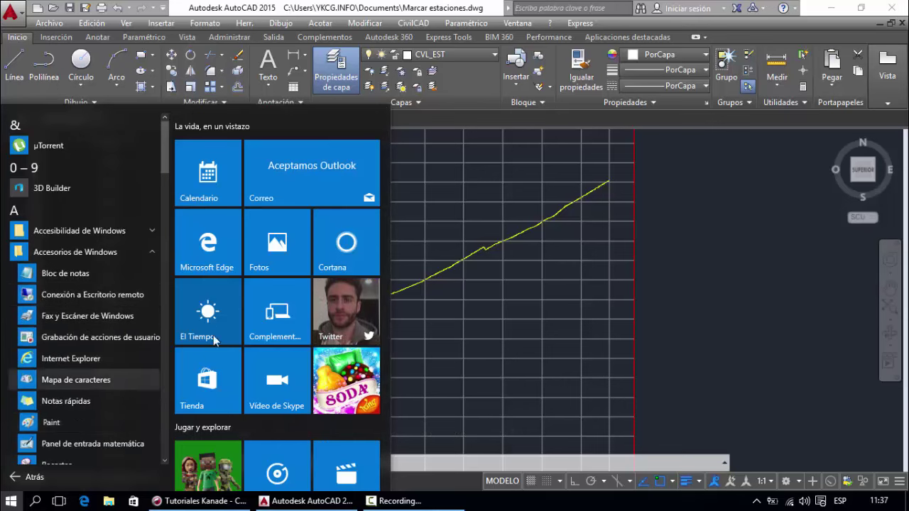
pyautogui.click(76, 380)
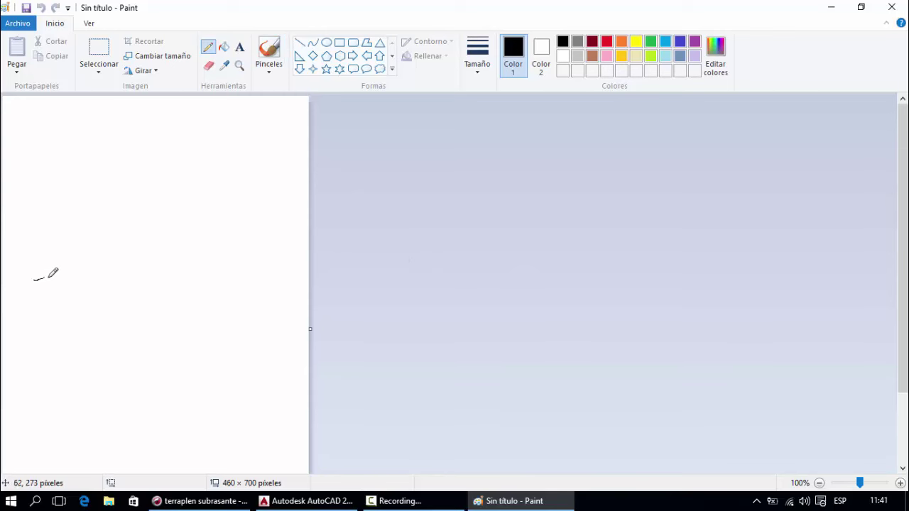
# - Pencil-sketch two roughly parallel lines labelled 30 and 20, then start a new image
pyautogui.moveTo(44, 279); pyautogui.dragTo(94, 278)
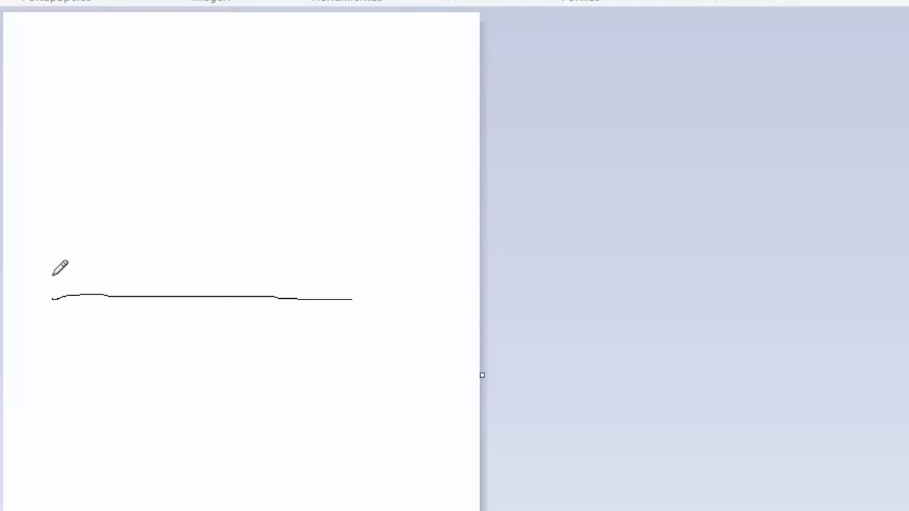
pyautogui.moveTo(104, 261); pyautogui.dragTo(303, 281)
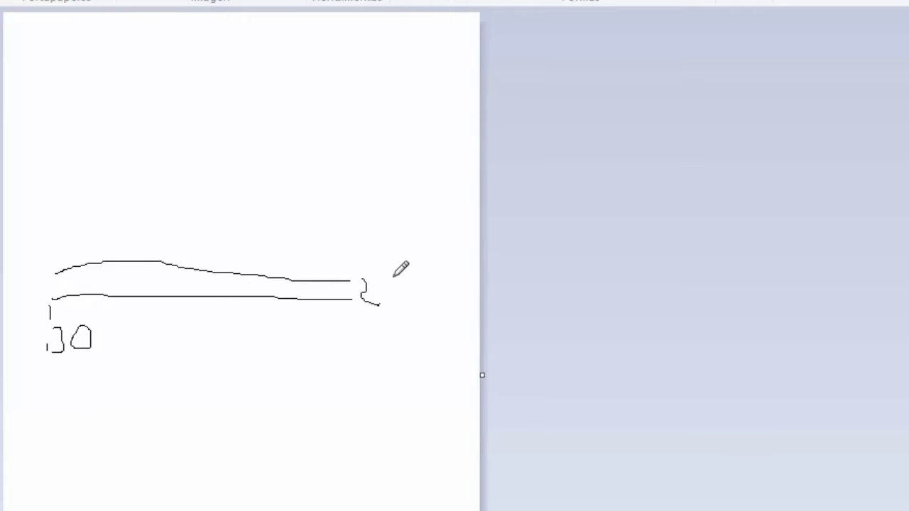
pyautogui.moveTo(394, 278)
pyautogui.mouseDown()
pyautogui.moveTo(412, 293)
pyautogui.moveTo(387, 279)
pyautogui.mouseUp()
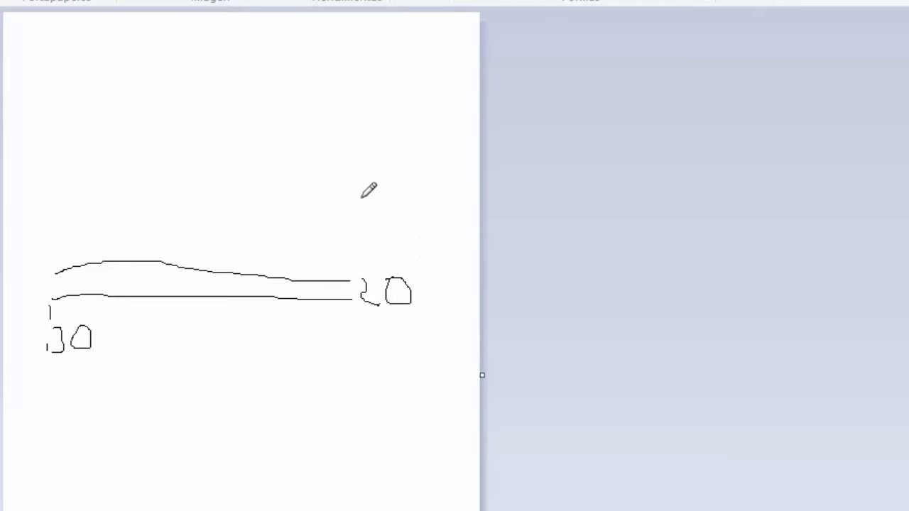
pyautogui.hotkey('alt', 'f')
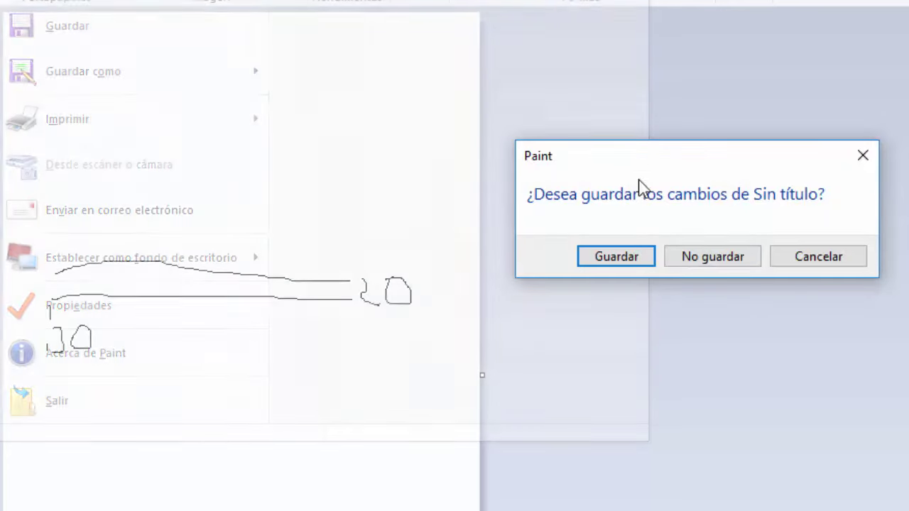
# - Discard without saving, pencil a wavy ground line with a rectangular block, then start a new image
pyautogui.click(736, 263)
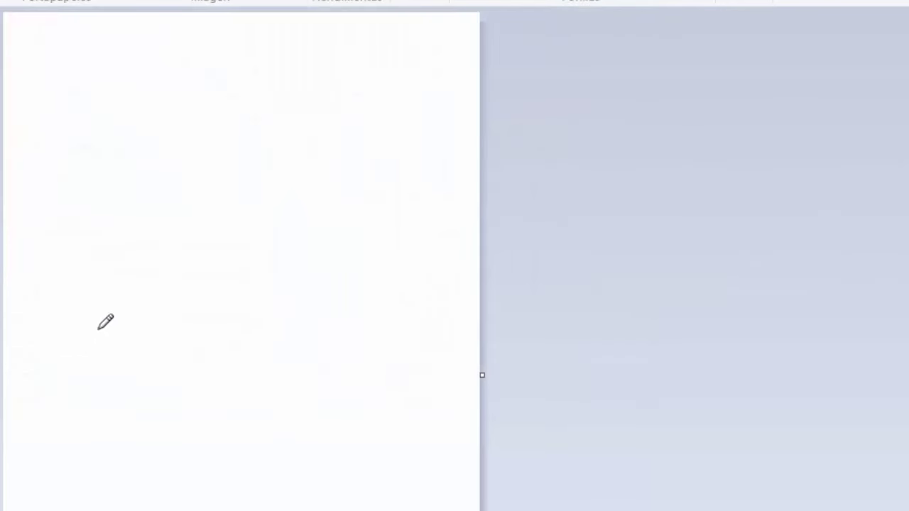
pyautogui.moveTo(75, 316); pyautogui.dragTo(423, 329)
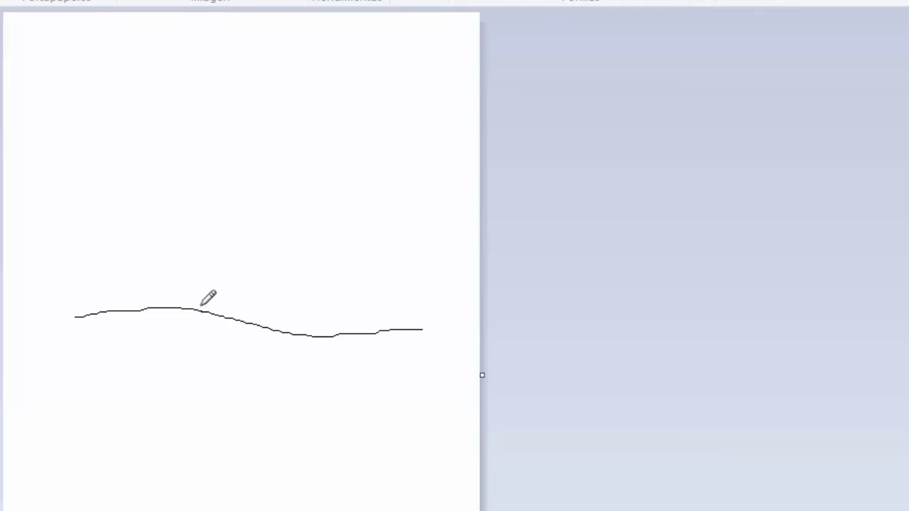
pyautogui.moveTo(200, 311)
pyautogui.mouseDown()
pyautogui.moveTo(205, 286)
pyautogui.moveTo(283, 330)
pyautogui.mouseUp()
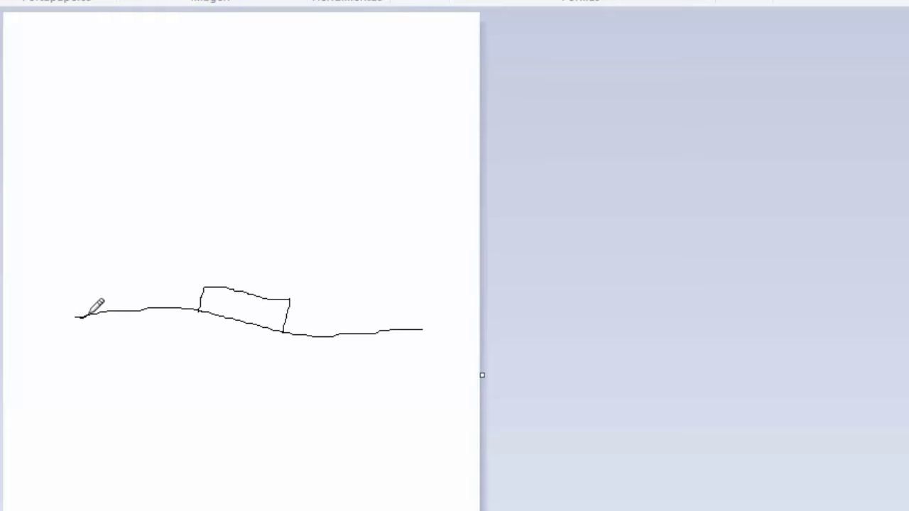
pyautogui.moveTo(88, 316)
pyautogui.mouseDown()
pyautogui.moveTo(210, 310)
pyautogui.moveTo(284, 331)
pyautogui.mouseUp()
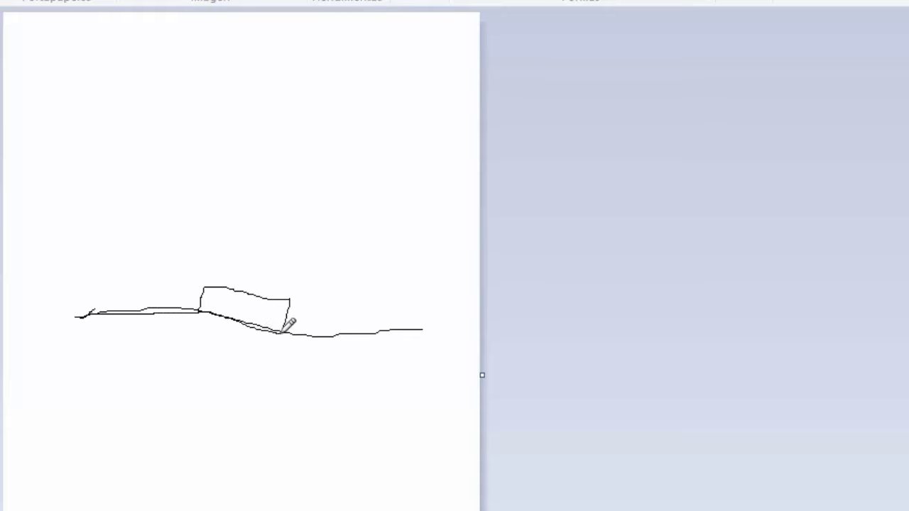
pyautogui.moveTo(80, 306)
pyautogui.mouseDown()
pyautogui.moveTo(178, 303)
pyautogui.moveTo(284, 330)
pyautogui.moveTo(406, 316)
pyautogui.moveTo(423, 325)
pyautogui.mouseUp()
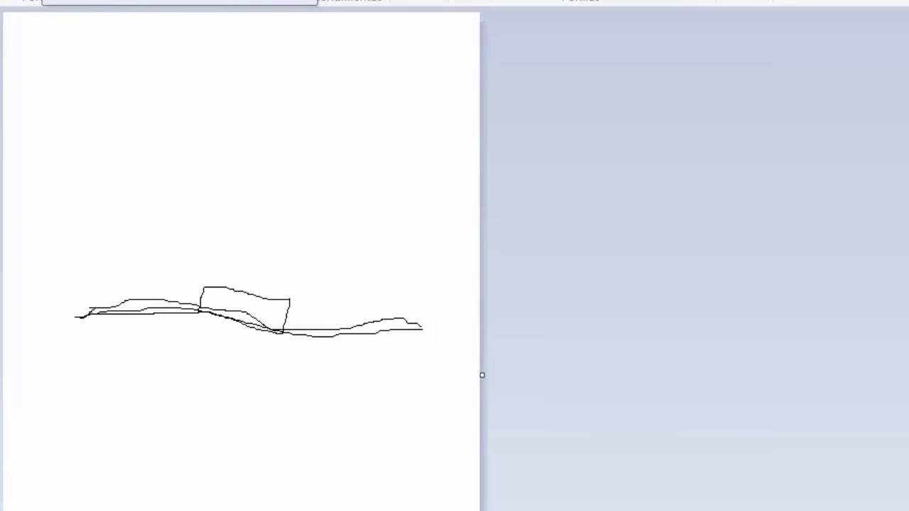
pyautogui.hotkey('alt', 'f')
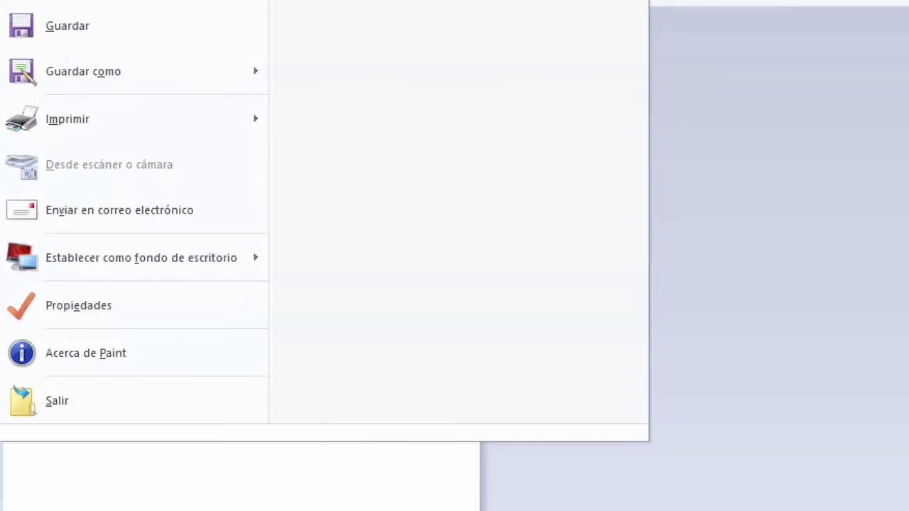
# - Discard the old Paint sketch and draw a long ground line with a hump
pyautogui.press('n')
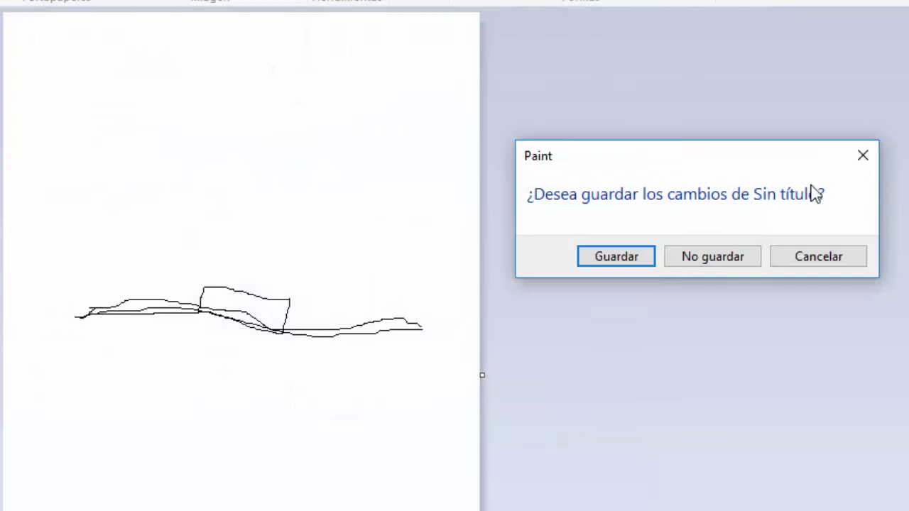
pyautogui.click(740, 258)
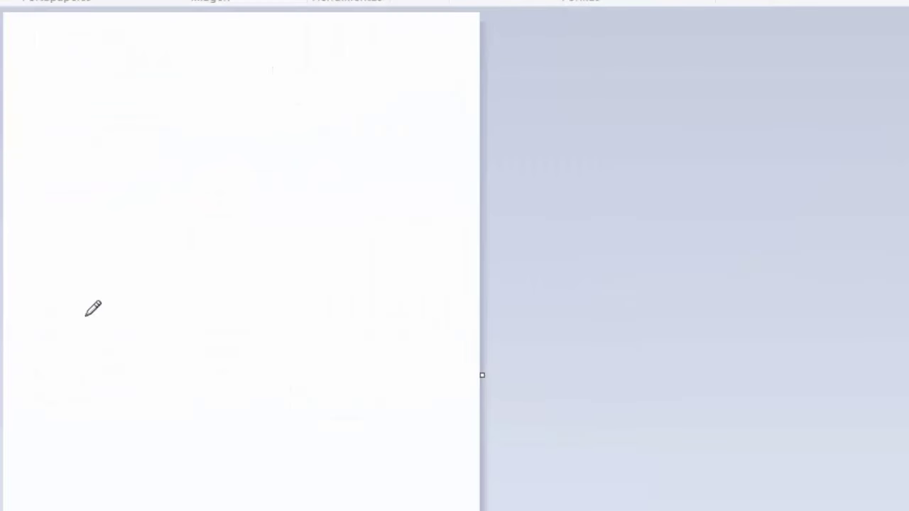
pyautogui.moveTo(85, 316); pyautogui.dragTo(415, 323)
pyautogui.moveTo(232, 303); pyautogui.dragTo(335, 303)
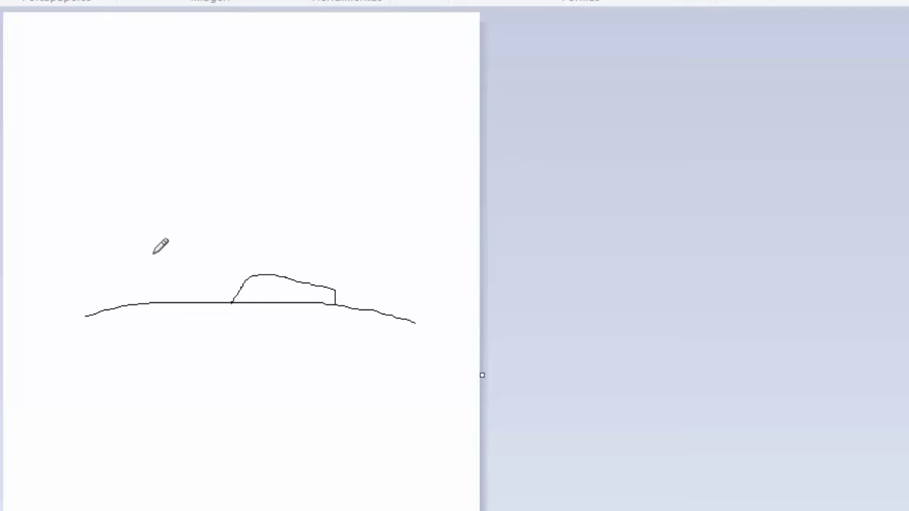
# - Sketch curved layer lines above the ground and label them 30
pyautogui.moveTo(81, 264)
pyautogui.mouseDown()
pyautogui.moveTo(101, 249)
pyautogui.moveTo(275, 247)
pyautogui.moveTo(380, 274)
pyautogui.mouseUp()
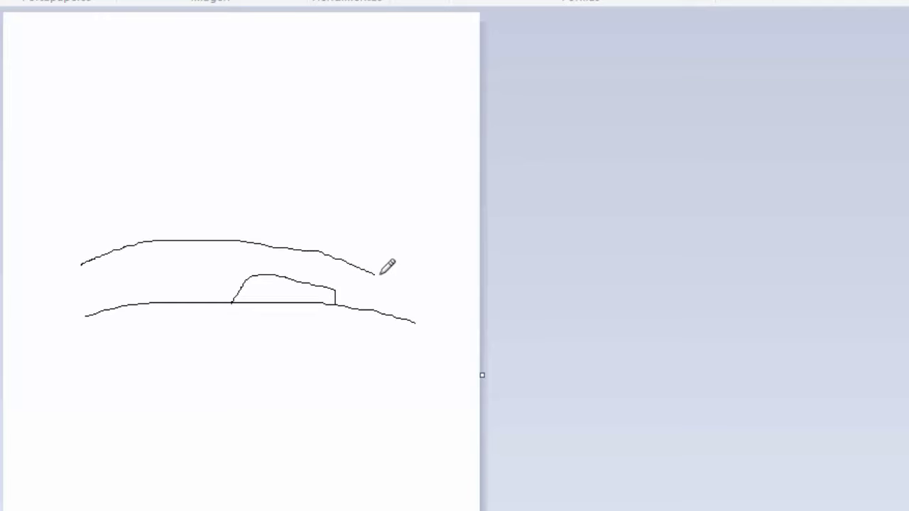
pyautogui.moveTo(83, 280)
pyautogui.mouseDown()
pyautogui.moveTo(171, 263)
pyautogui.moveTo(247, 267)
pyautogui.moveTo(399, 298)
pyautogui.moveTo(423, 266)
pyautogui.mouseUp()
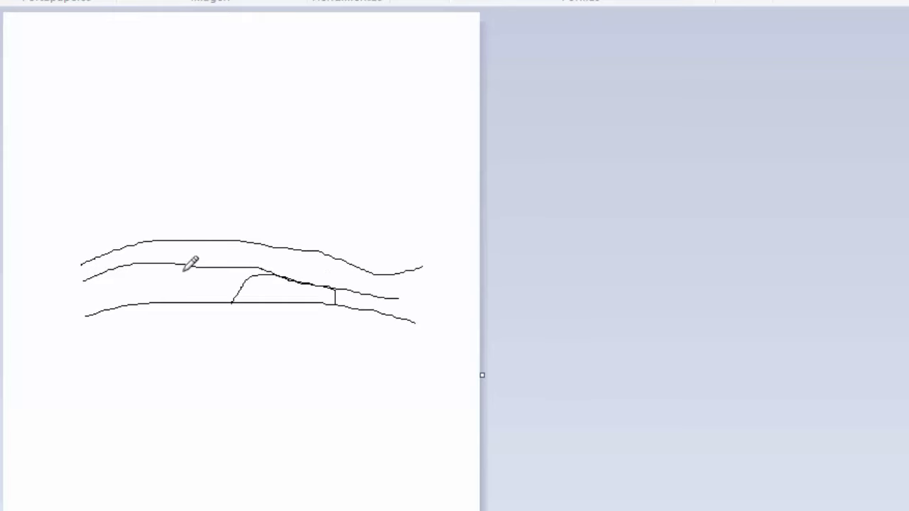
pyautogui.moveTo(212, 250)
pyautogui.mouseDown()
pyautogui.moveTo(231, 266)
pyautogui.moveTo(256, 264)
pyautogui.moveTo(259, 249)
pyautogui.moveTo(248, 262)
pyautogui.mouseUp()
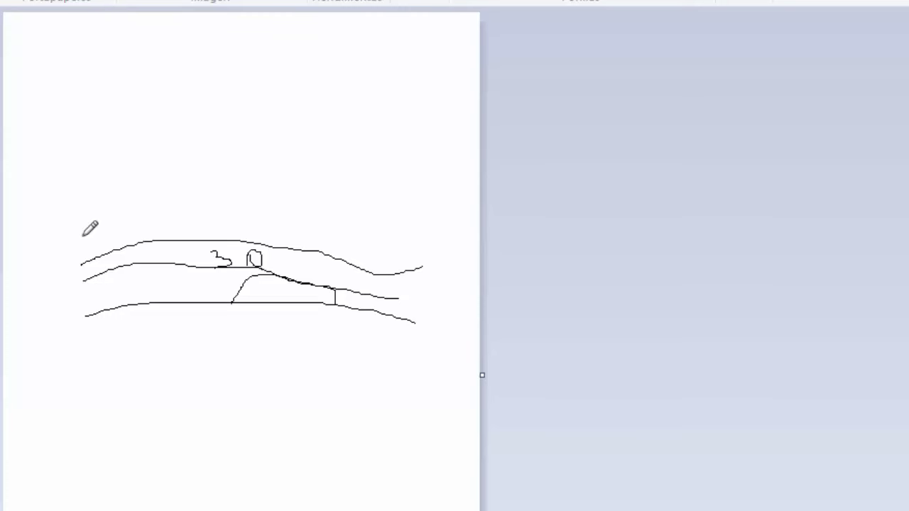
pyautogui.moveTo(82, 245)
pyautogui.mouseDown()
pyautogui.moveTo(192, 227)
pyautogui.moveTo(399, 252)
pyautogui.mouseUp()
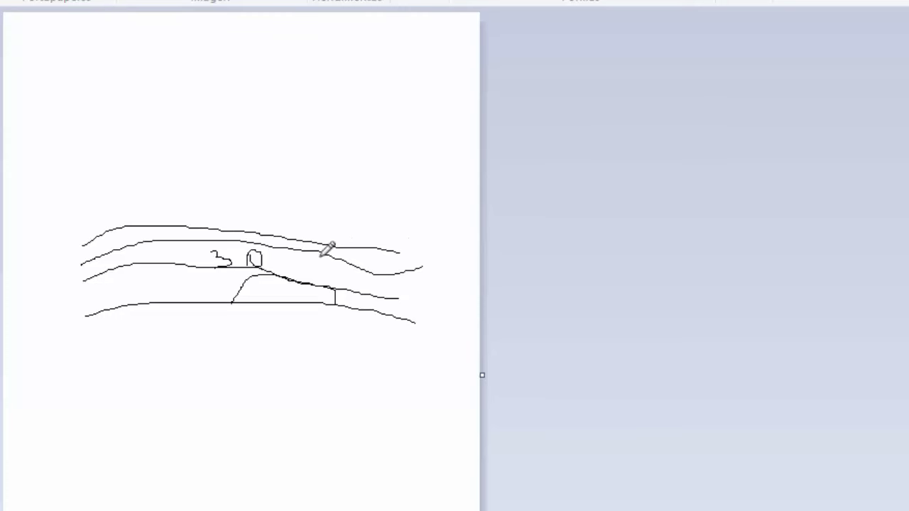
pyautogui.moveTo(103, 243); pyautogui.dragTo(146, 239)
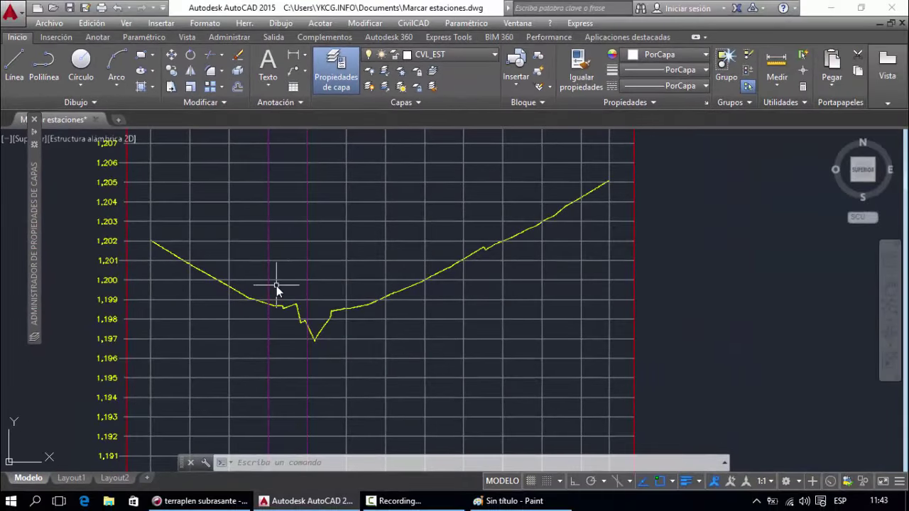
# - Start a polyline with PL and zoom to the first magenta station line
pyautogui.write('PL')
pyautogui.press('Return')
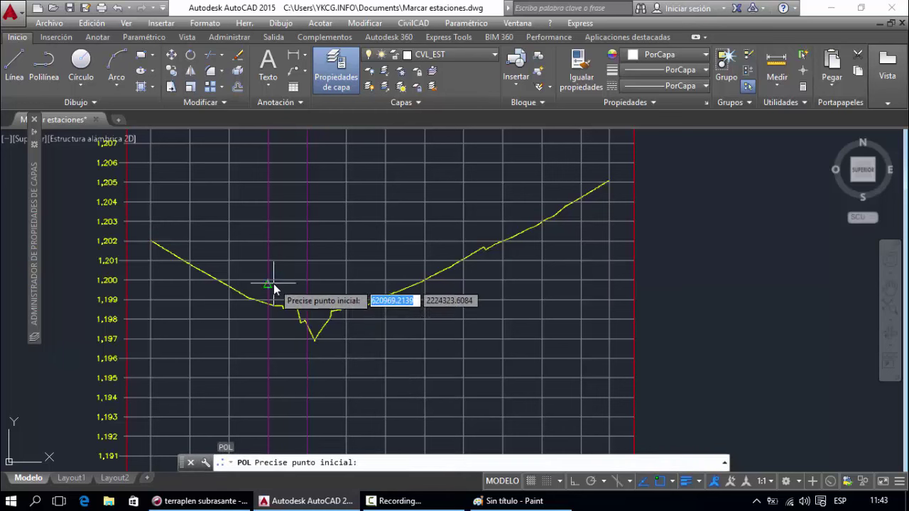
pyautogui.scroll(2, 266, 299)
pyautogui.scroll(2, 265, 307)
pyautogui.scroll(-1, 264, 306)
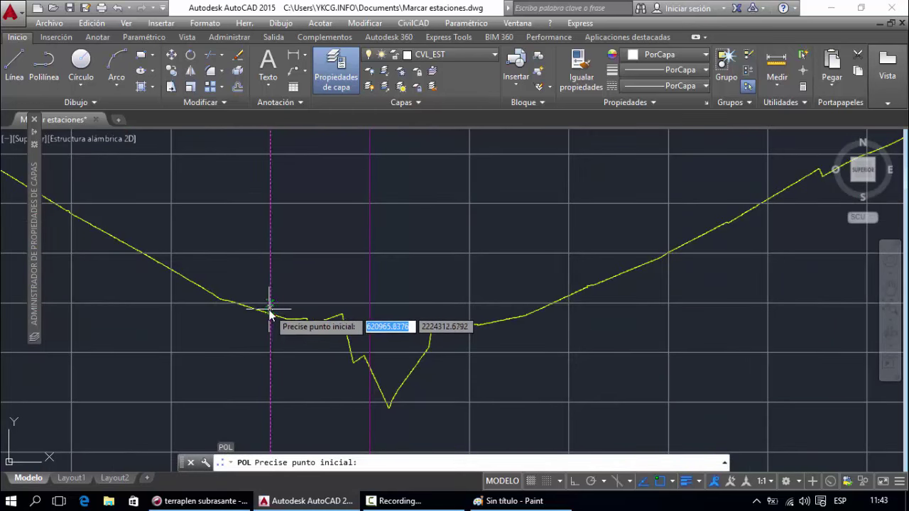
pyautogui.scroll(-2, 274, 308)
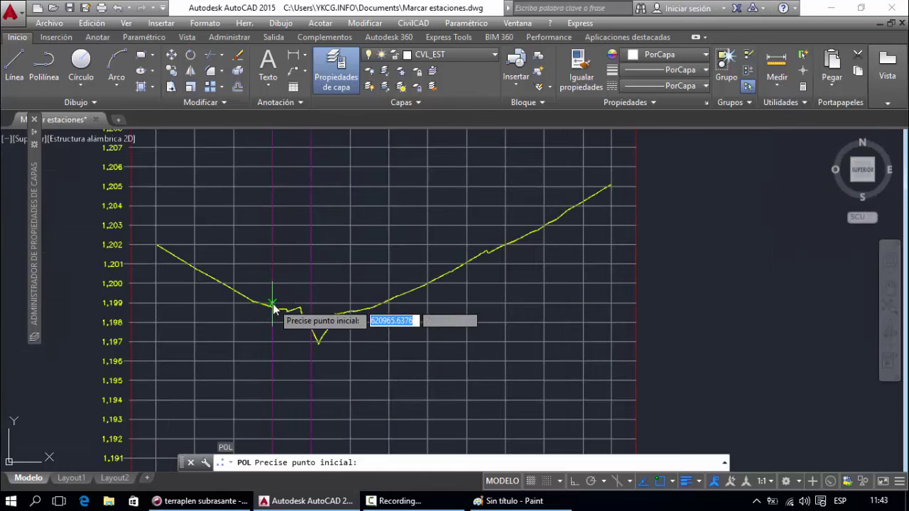
pyautogui.scroll(4, 273, 309)
pyautogui.scroll(-1, 262, 323)
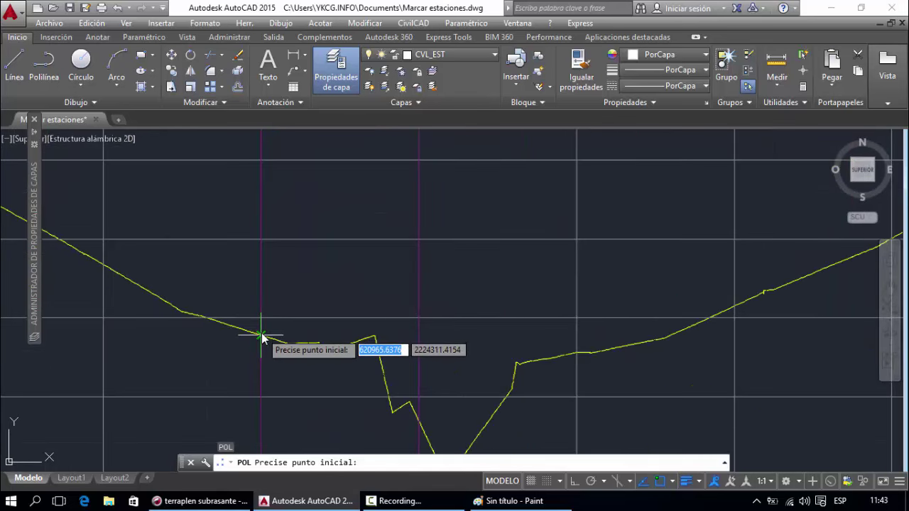
# - Set the polyline start on the terrain at the magenta line, with Ortho on
pyautogui.click(262, 334)
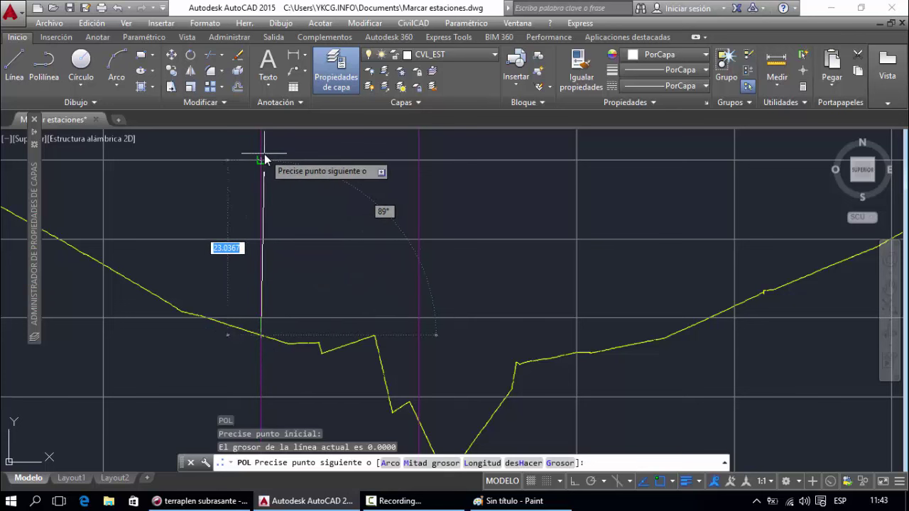
pyautogui.press('F8')
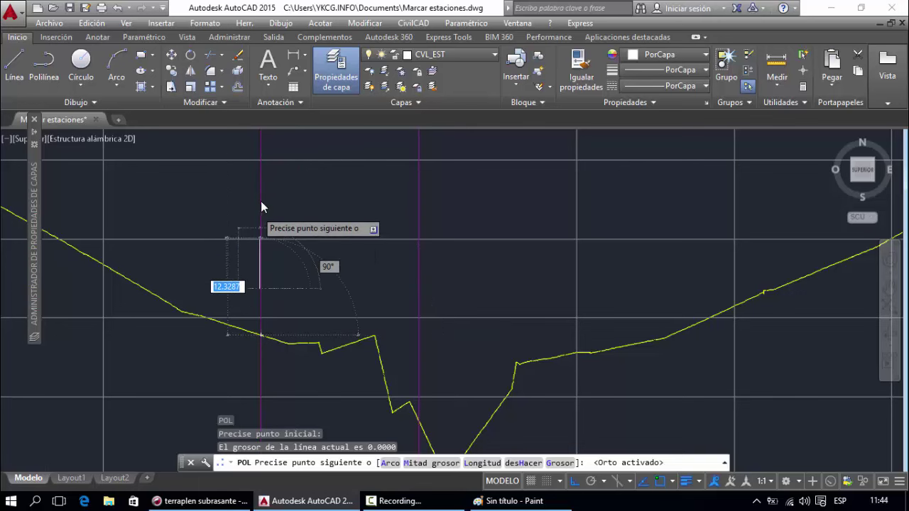
pyautogui.scroll(-5, 263, 202)
pyautogui.scroll(1, 270, 148)
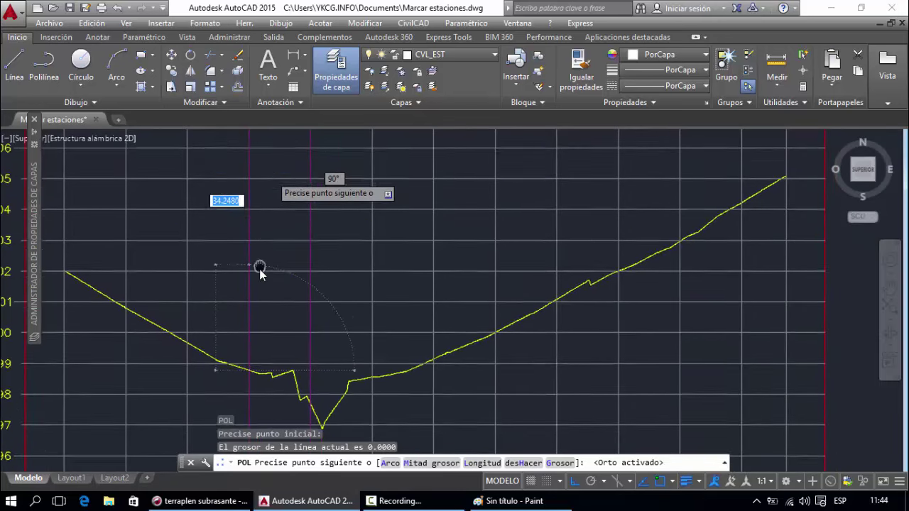
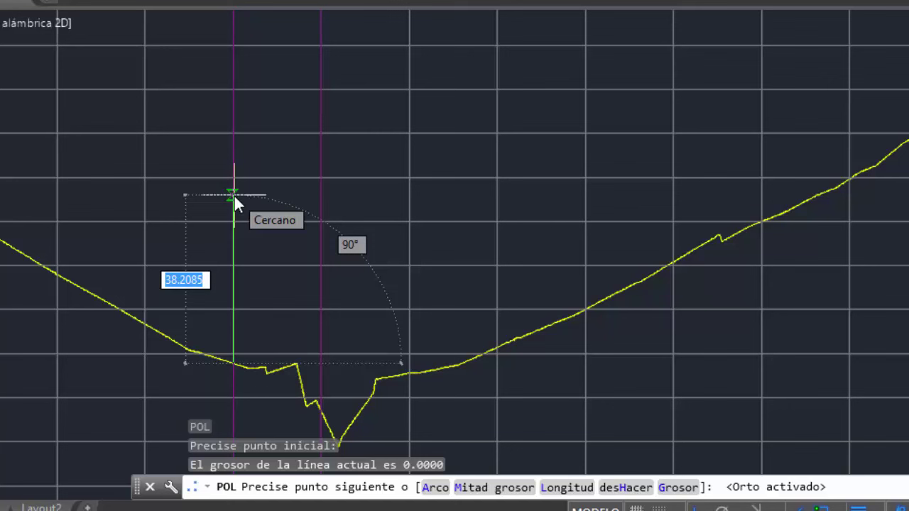
# - Give the vertical polyline a length of 13 from the profile at the left magenta line, then end it
pyautogui.write('1')
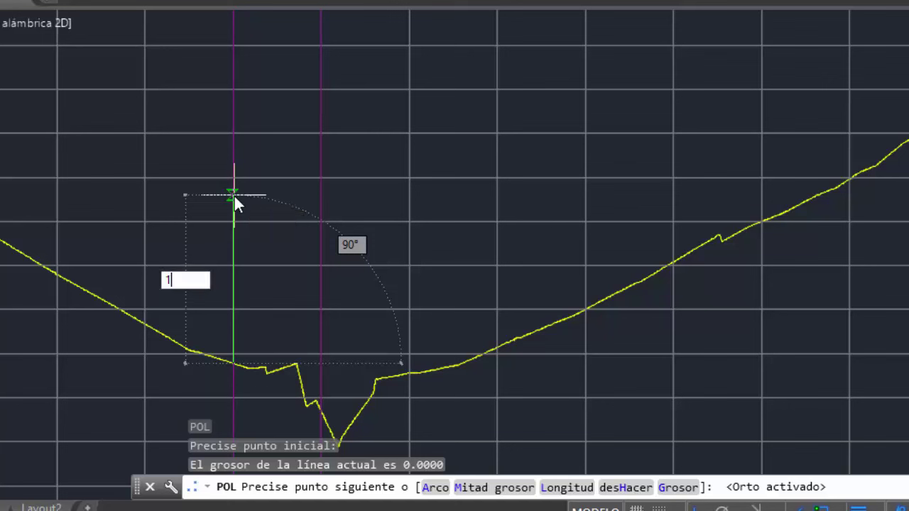
pyautogui.write('3')
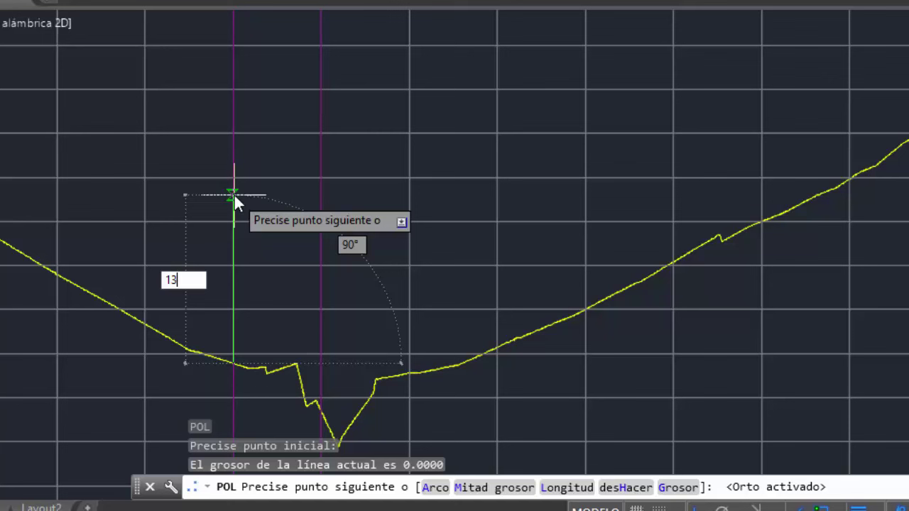
pyautogui.press('BackSpace')
pyautogui.write('4')
pyautogui.press('BackSpace')
pyautogui.write('3')
pyautogui.press('Return')
pyautogui.press('Escape')
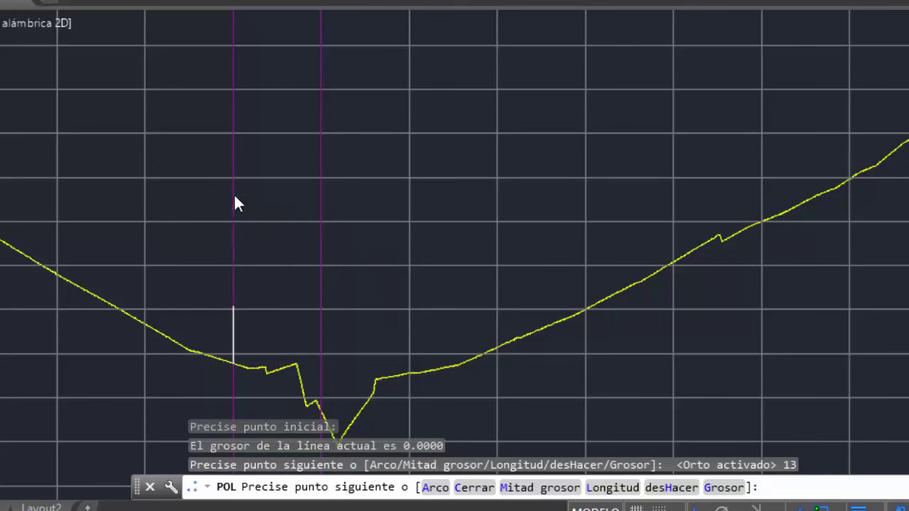
# - Change the short vertical line's colour to green
pyautogui.click(233, 317)
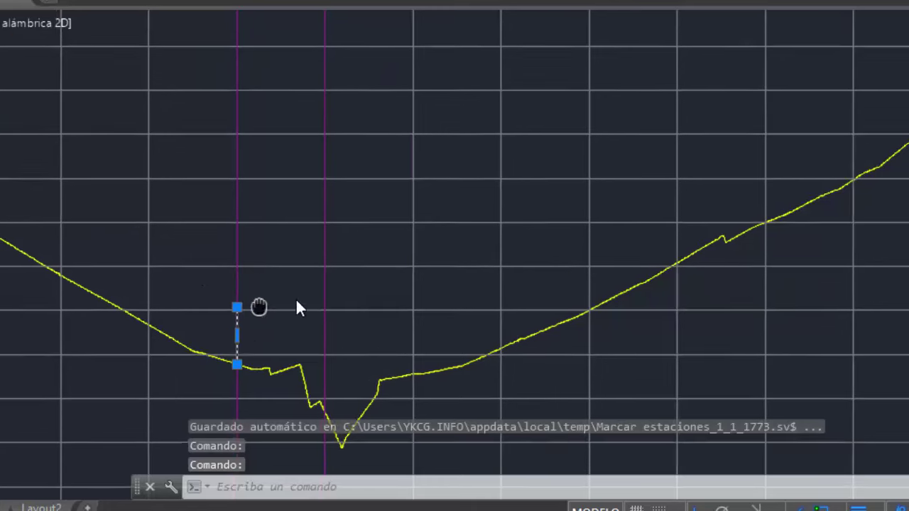
pyautogui.moveTo(291, 298); pyautogui.dragTo(376, 289, button='middle')
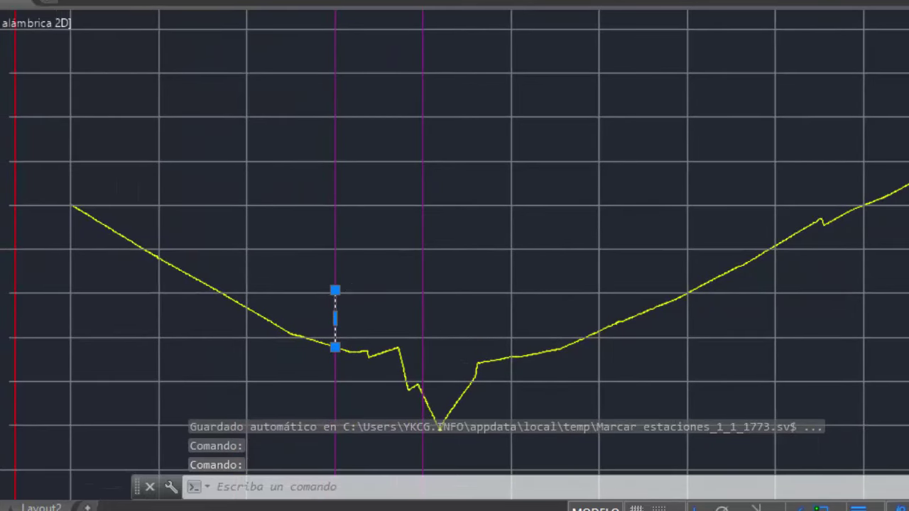
pyautogui.click(816, 2)
pyautogui.click(821, 93)
pyautogui.press('Escape')
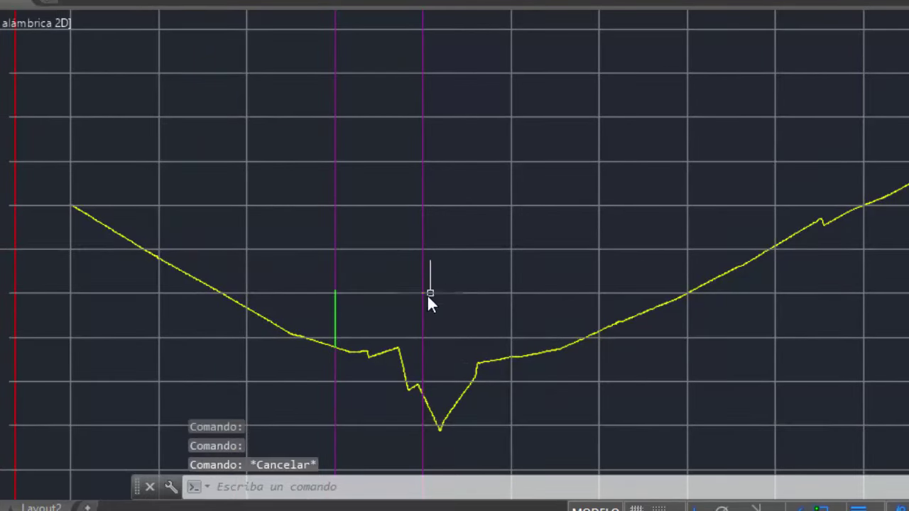
# - Copy the green line from its foot to near the second magenta station line
pyautogui.write('co')
pyautogui.press('Return')
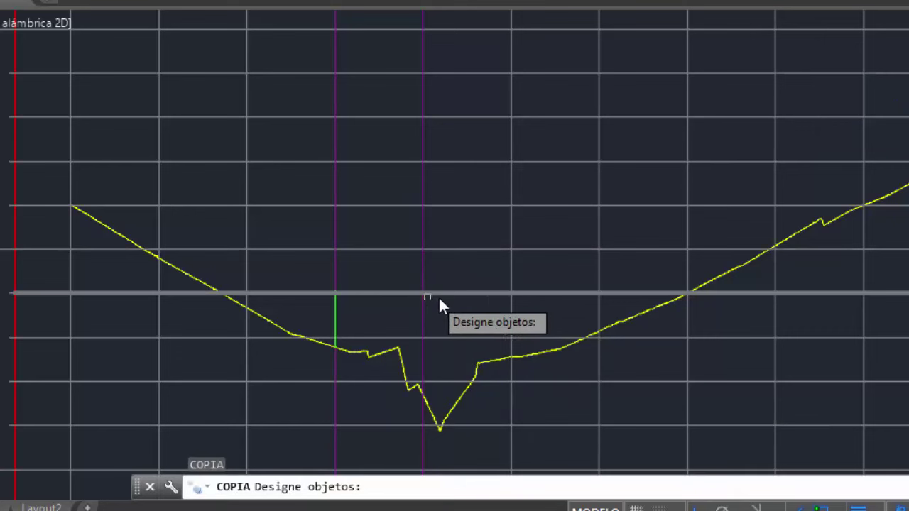
pyautogui.click(337, 313)
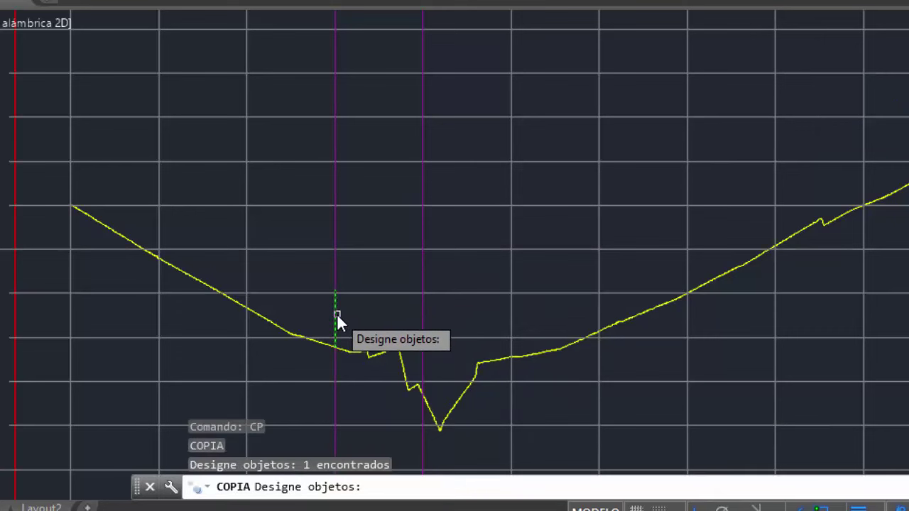
pyautogui.press('Return')
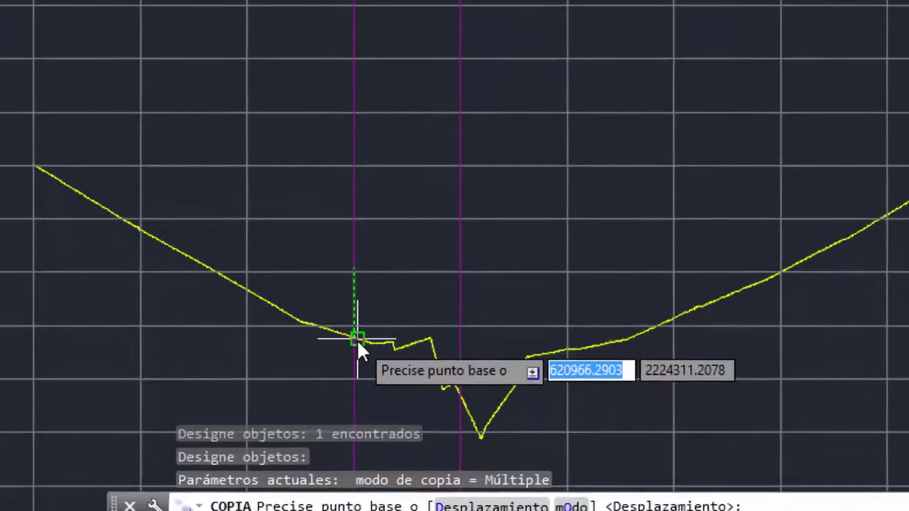
pyautogui.click(373, 326)
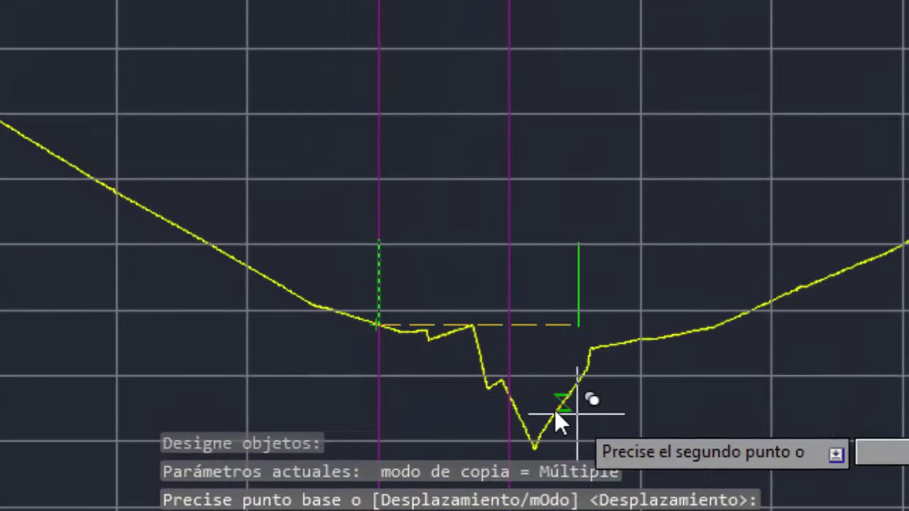
pyautogui.click(510, 390)
pyautogui.press('Escape')
# - Start moving the copied green line with DESPLAZA, picking its base point
pyautogui.scroll(5, 504, 420)
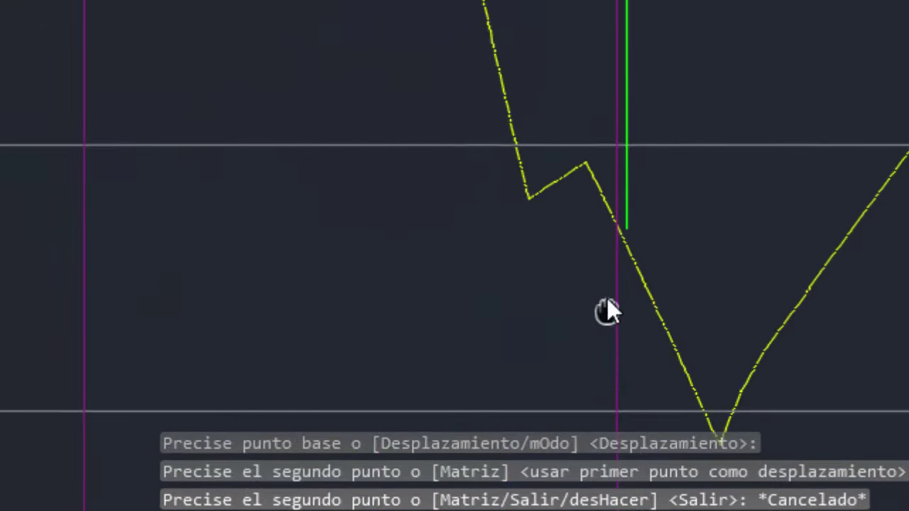
pyautogui.scroll(-2, 604, 296)
pyautogui.scroll(4, 609, 255)
pyautogui.moveTo(615, 222); pyautogui.dragTo(608, 243, button='middle')
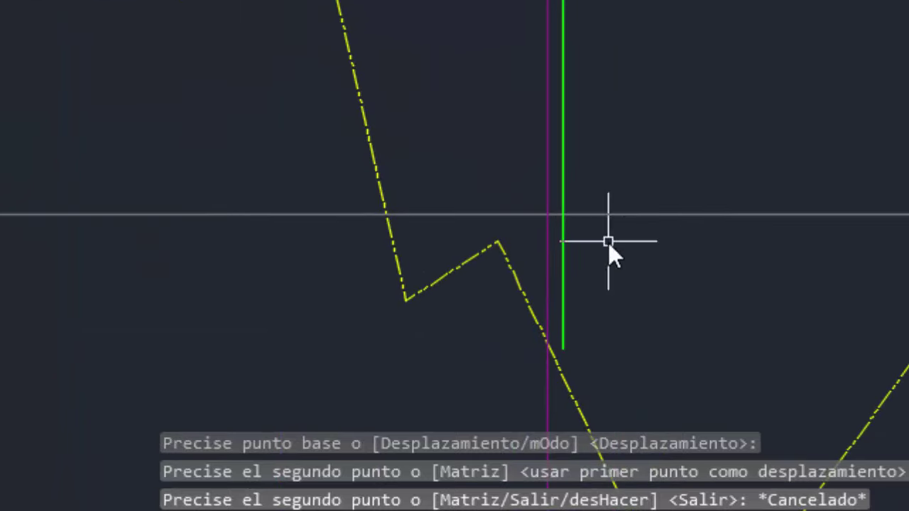
pyautogui.click(561, 284)
pyautogui.write('d')
pyautogui.press('Return')
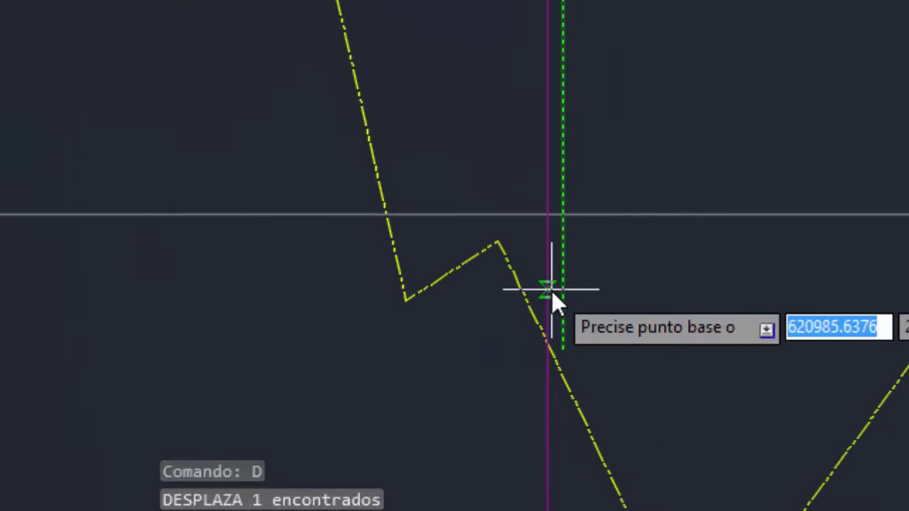
pyautogui.click(571, 351)
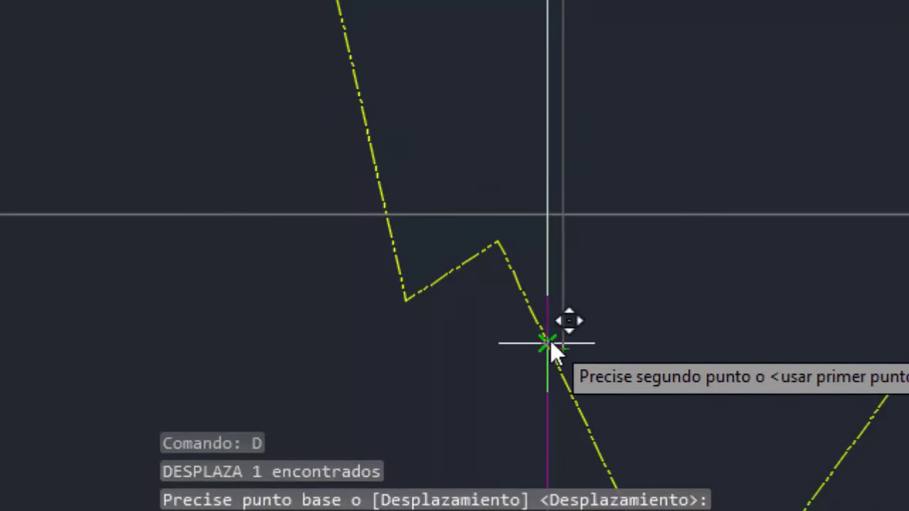
pyautogui.scroll(-3, 550, 340)
pyautogui.scroll(-3, 610, 283)
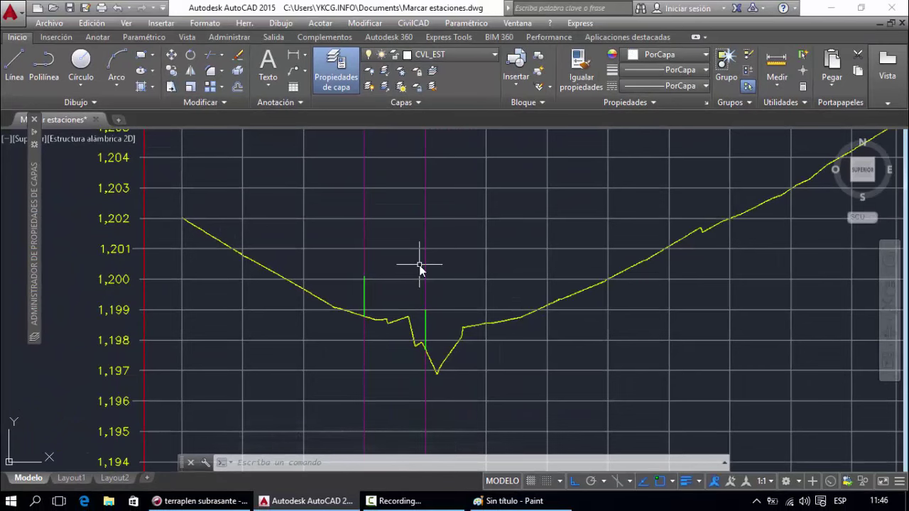
# - Run CivilCAD Perfiles > Proyecto > Dibujar, allow the routine to load, and restart the command
pyautogui.scroll(-3, 419, 265)
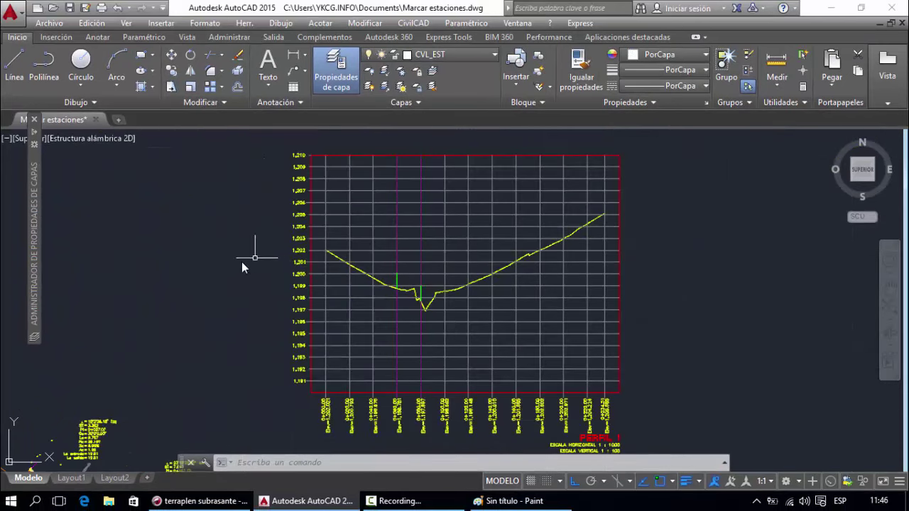
pyautogui.scroll(2, 240, 261)
pyautogui.scroll(-2, 240, 261)
pyautogui.scroll(2, 513, 244)
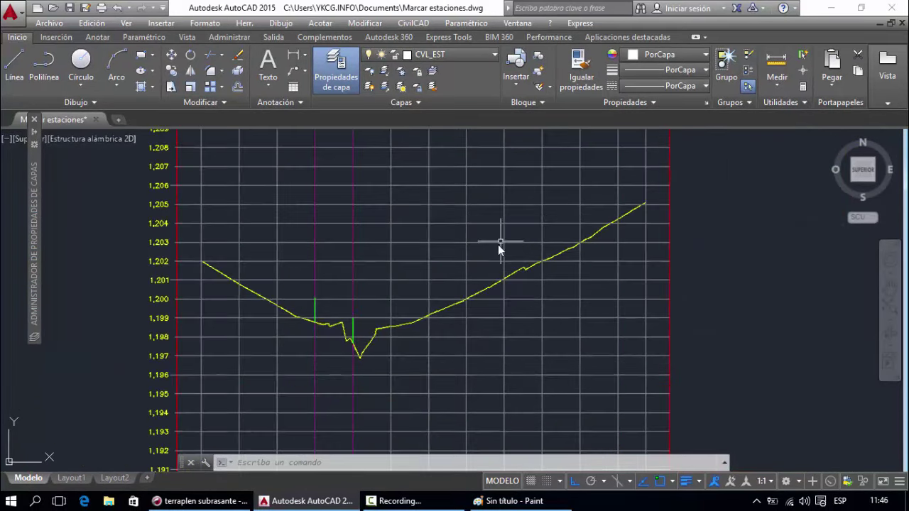
pyautogui.scroll(-2, 500, 247)
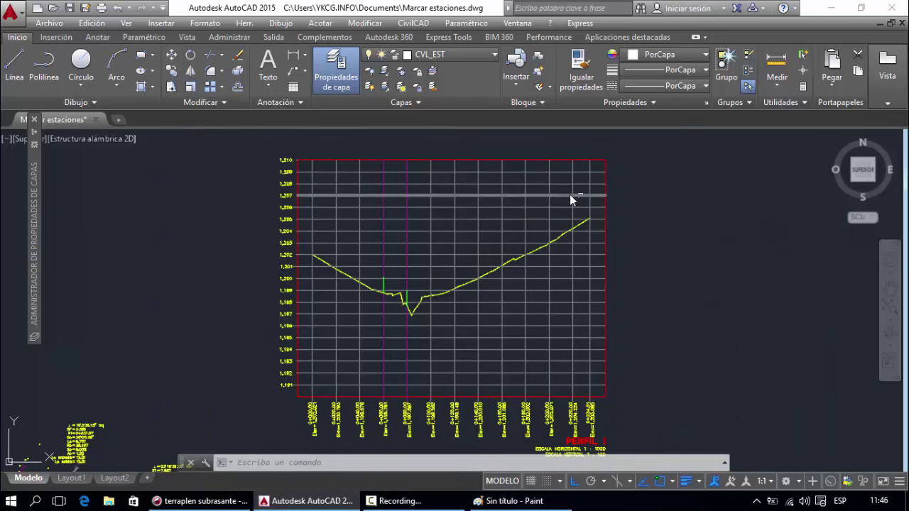
pyautogui.click(425, 26)
pyautogui.moveTo(128, 224)
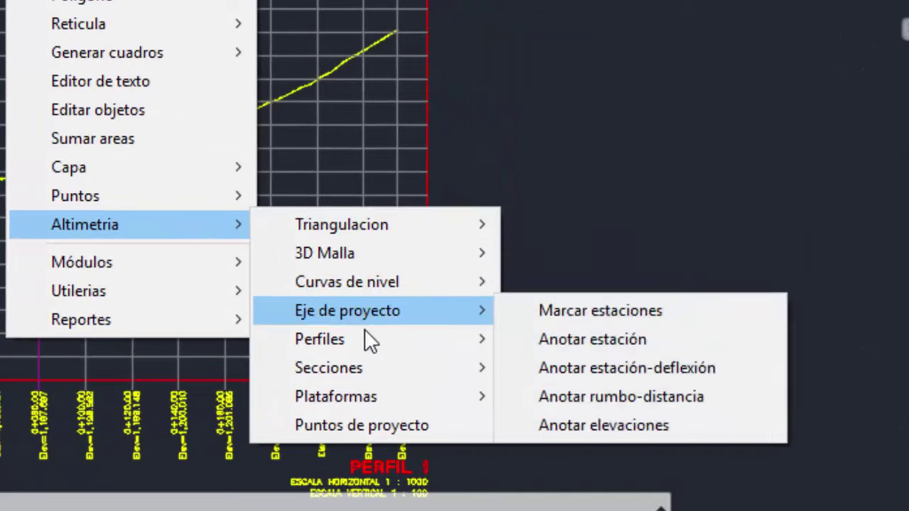
pyautogui.moveTo(320, 340)
pyautogui.moveTo(568, 397)
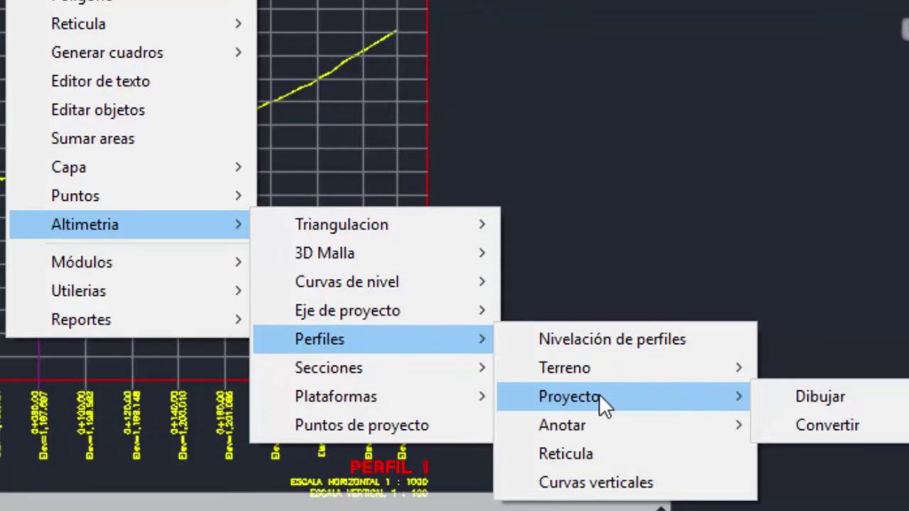
pyautogui.click(801, 401)
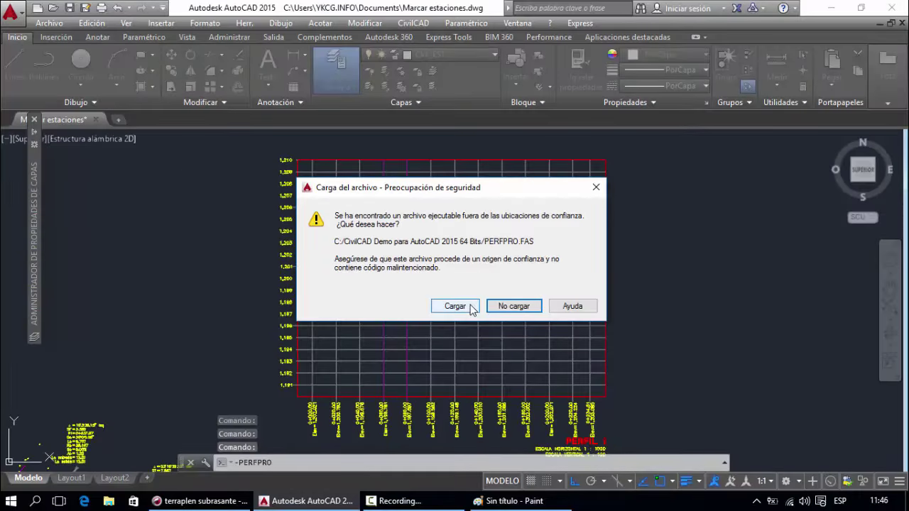
pyautogui.click(455, 306)
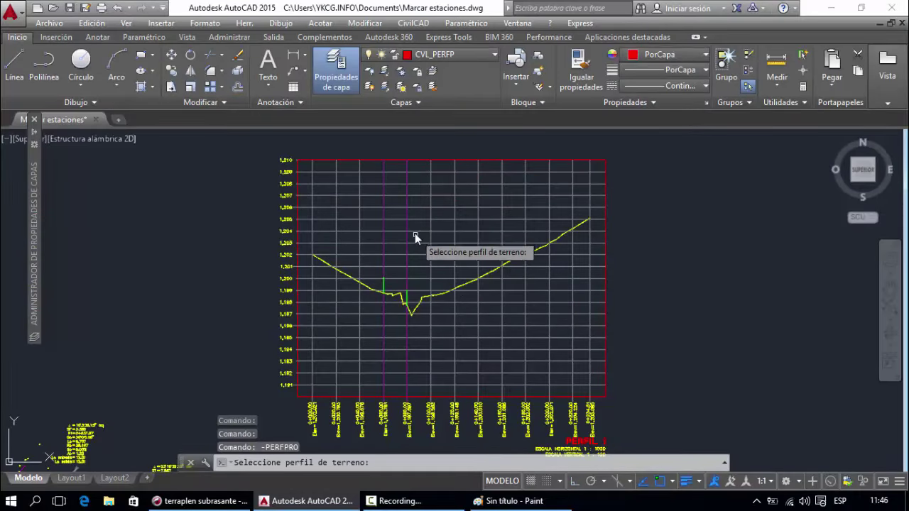
pyautogui.press('Escape')
pyautogui.click(411, 23)
pyautogui.moveTo(554, 390)
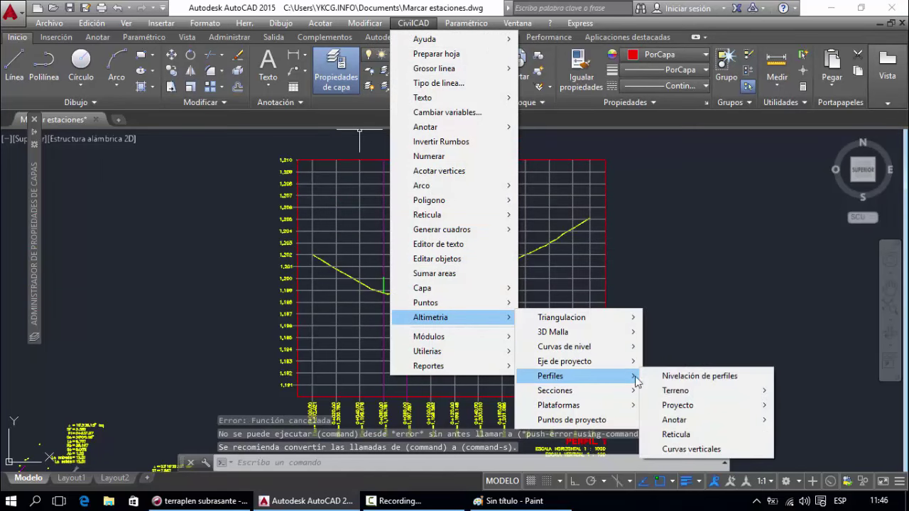
pyautogui.moveTo(677, 405)
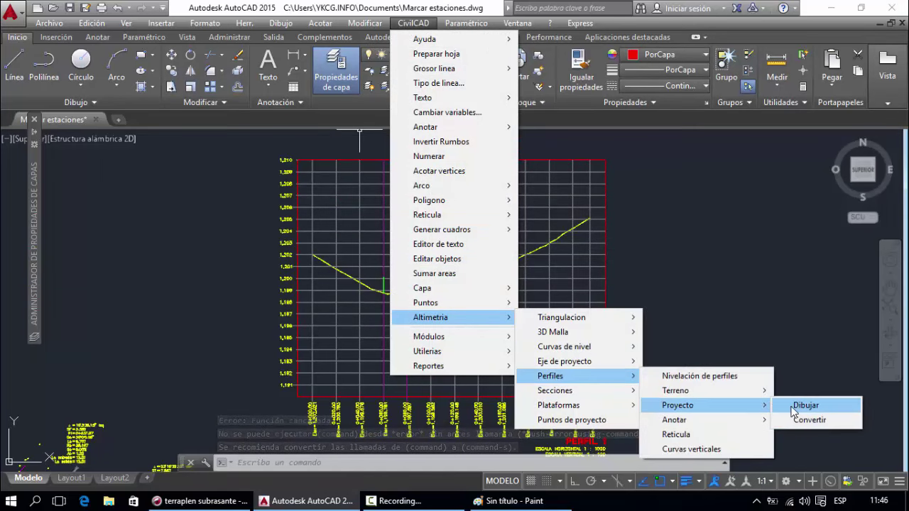
pyautogui.click(799, 407)
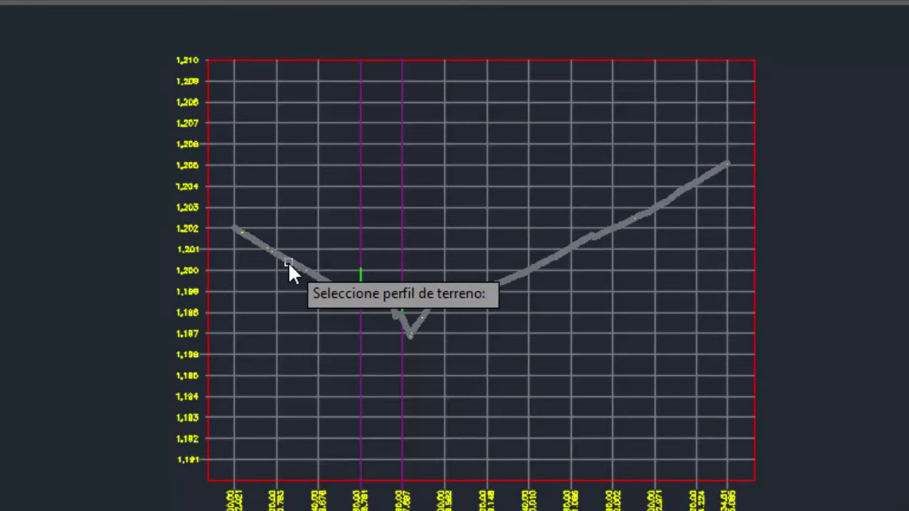
# - Pick the terrain profile and start the grade at its left end, elevation 1202.0208
pyautogui.click(287, 261)
pyautogui.press('Return')
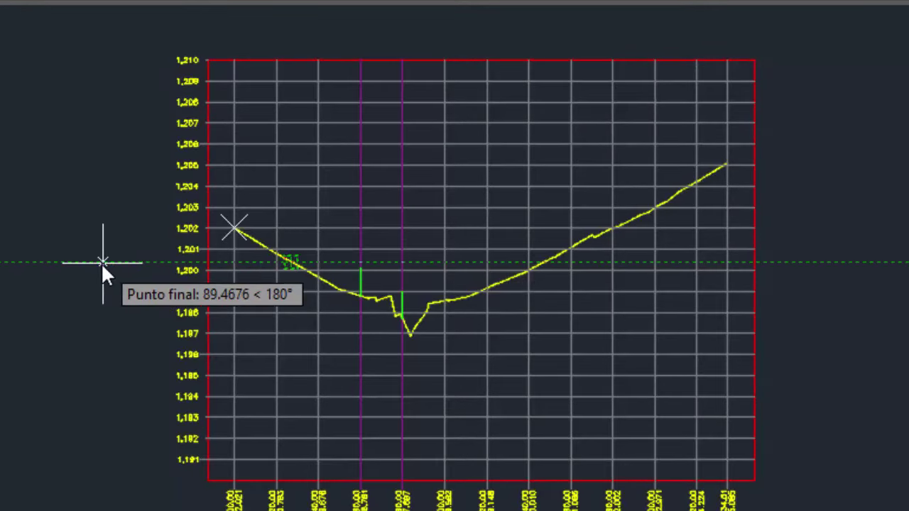
pyautogui.click(102, 263)
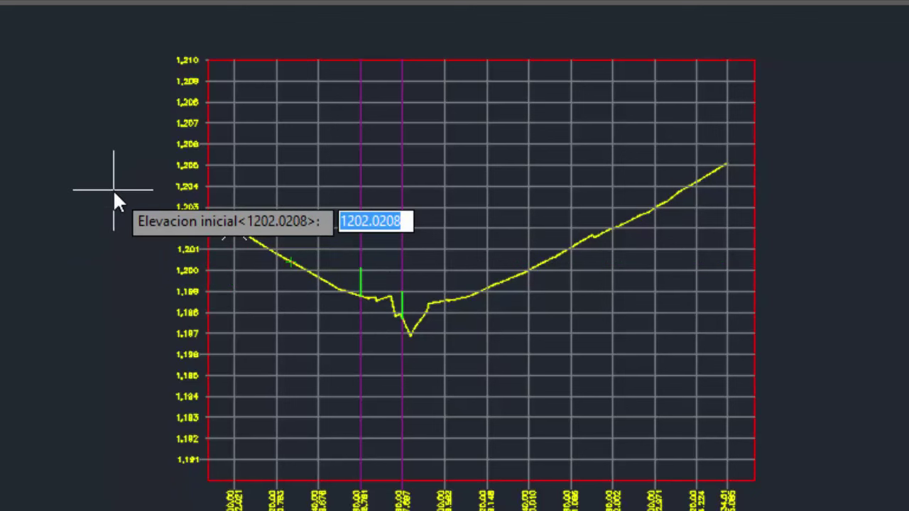
pyautogui.press('Return')
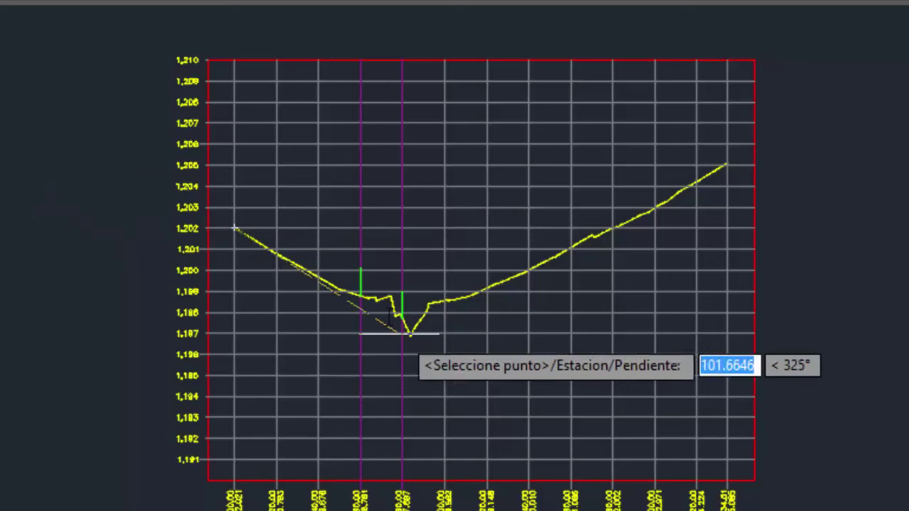
# - Place a grade vertex at the top of the green station marker
pyautogui.scroll(4, 346, 260)
pyautogui.scroll(2, 400, 286)
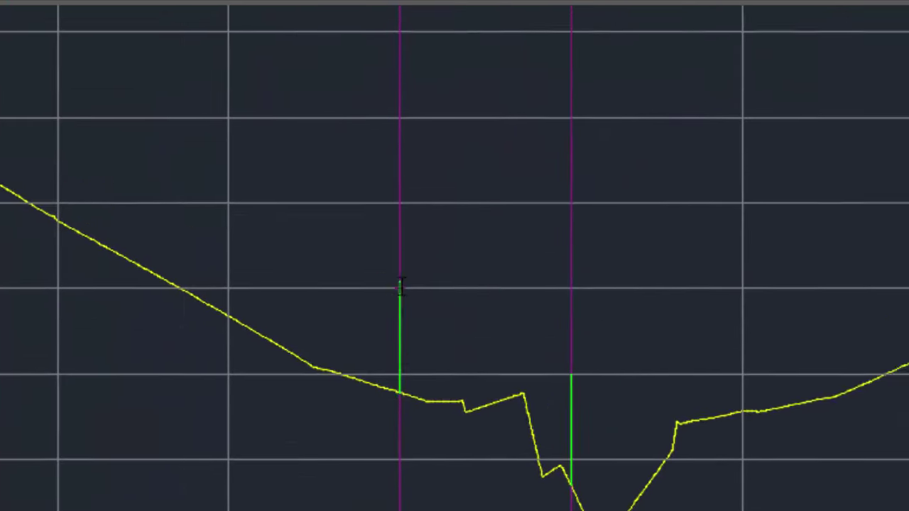
pyautogui.moveTo(400, 286)
pyautogui.mouseDown(button='middle')
pyautogui.moveTo(416, 263)
pyautogui.moveTo(400, 229)
pyautogui.moveTo(410, 233)
pyautogui.mouseUp(button='middle')
pyautogui.scroll(3, 385, 258)
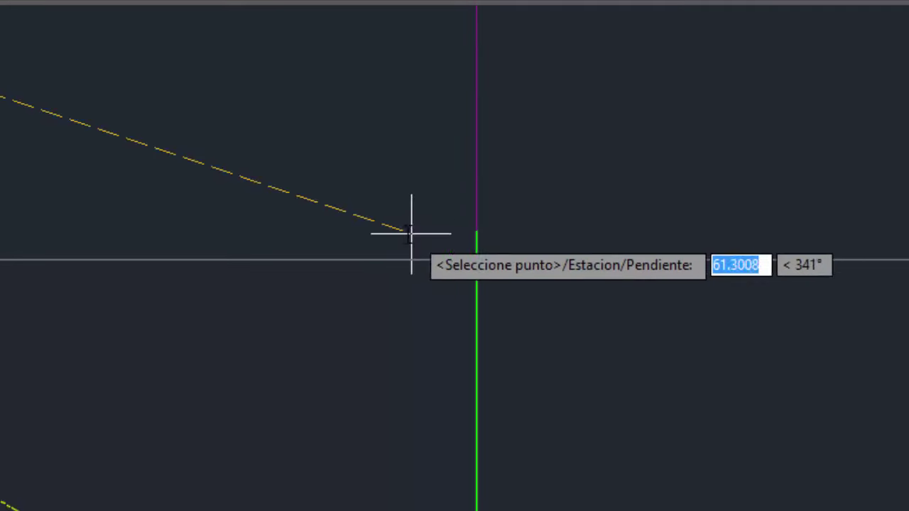
pyautogui.click(477, 231)
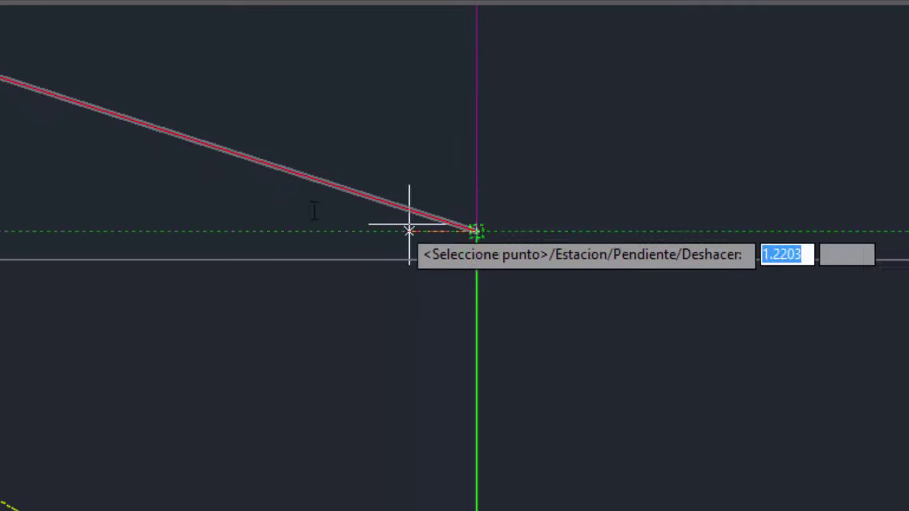
pyautogui.scroll(-4, 409, 230)
pyautogui.press('Return')
# - Place the next grade vertex at the station line intersection
pyautogui.scroll(2, 376, 285)
pyautogui.scroll(5, 376, 285)
pyautogui.moveTo(376, 285)
pyautogui.mouseDown(button='middle')
pyautogui.moveTo(320, 270)
pyautogui.moveTo(262, 310)
pyautogui.mouseUp(button='middle')
pyautogui.scroll(-4, 374, 287)
pyautogui.scroll(5, 377, 284)
pyautogui.scroll(-2, 253, 293)
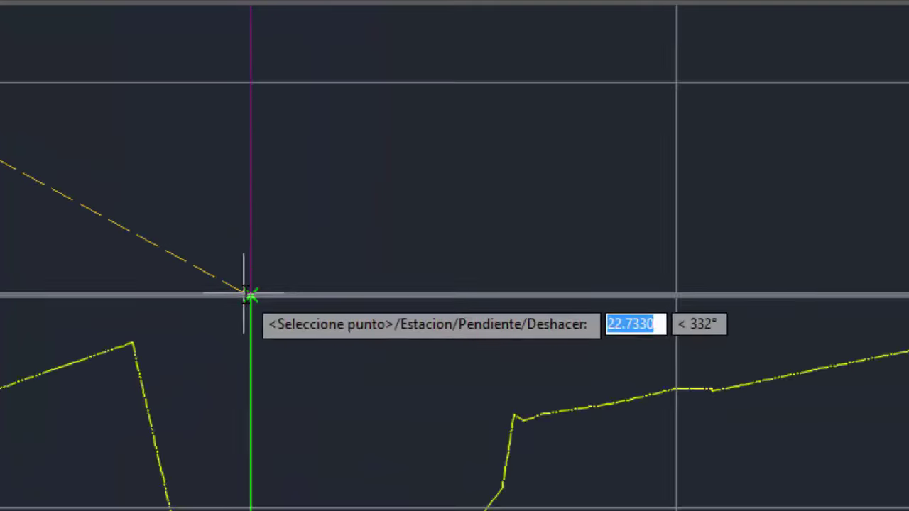
pyautogui.scroll(2, 248, 293)
pyautogui.scroll(1, 246, 305)
pyautogui.moveTo(245, 305); pyautogui.dragTo(174, 311, button='middle')
pyautogui.scroll(1, 195, 323)
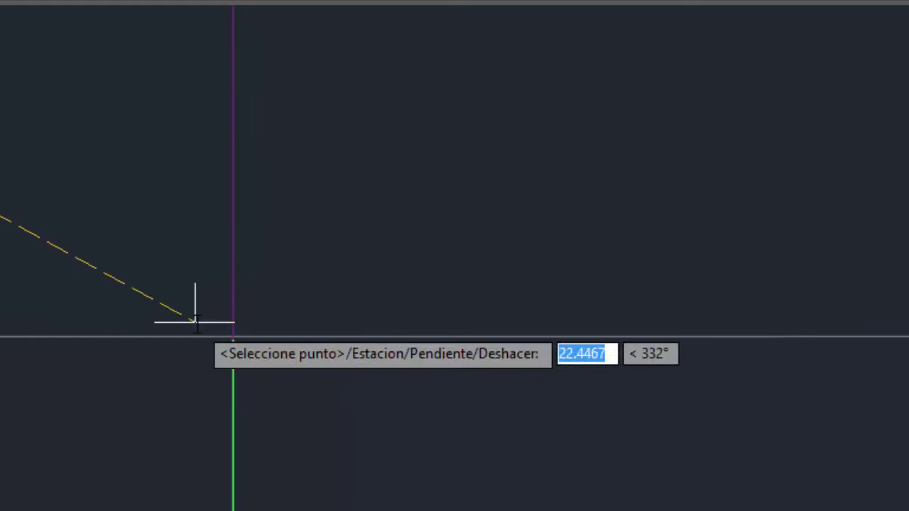
pyautogui.click(233, 340)
# - Add a vertex below the terrain and end the grade at the profile's end, elevation 1205.0852
pyautogui.scroll(-2, 163, 424)
pyautogui.scroll(-3, 203, 405)
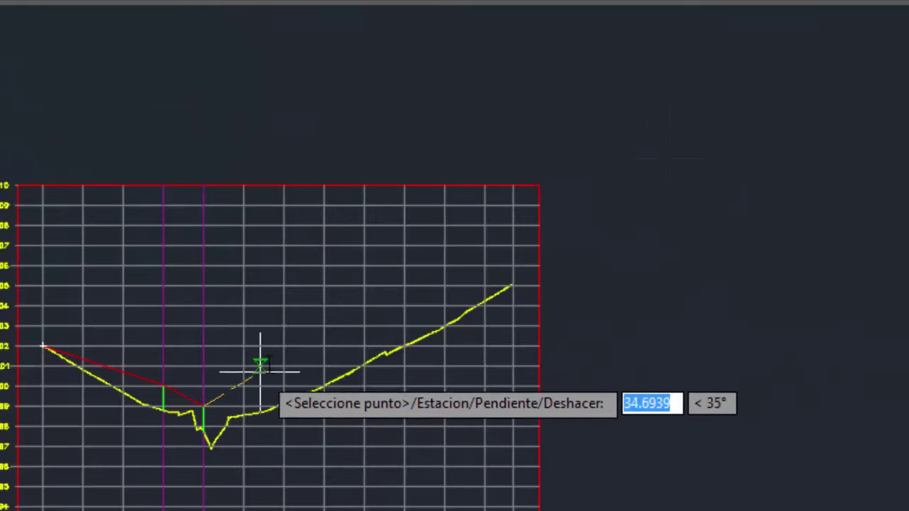
pyautogui.scroll(5, 319, 383)
pyautogui.scroll(-3, 355, 347)
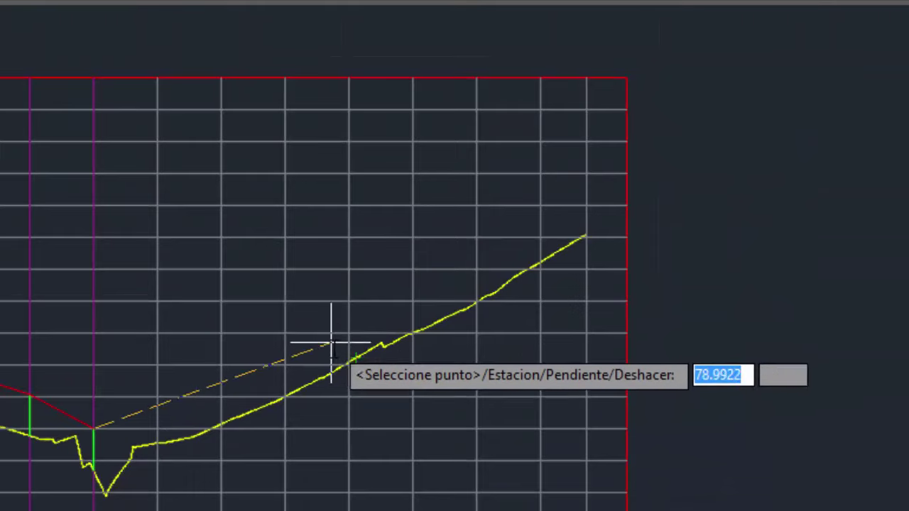
pyautogui.scroll(-5, 331, 351)
pyautogui.scroll(7, 330, 369)
pyautogui.scroll(-6, 341, 355)
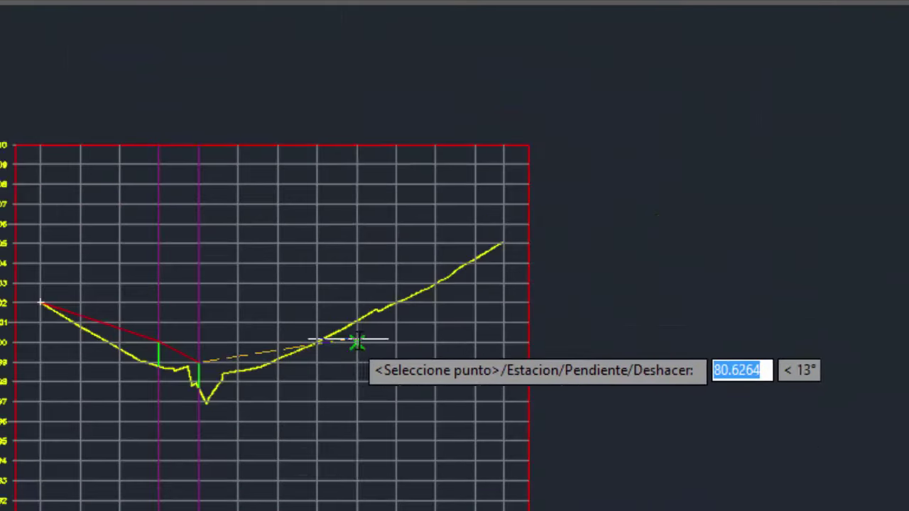
pyautogui.scroll(5, 356, 342)
pyautogui.scroll(-4, 313, 320)
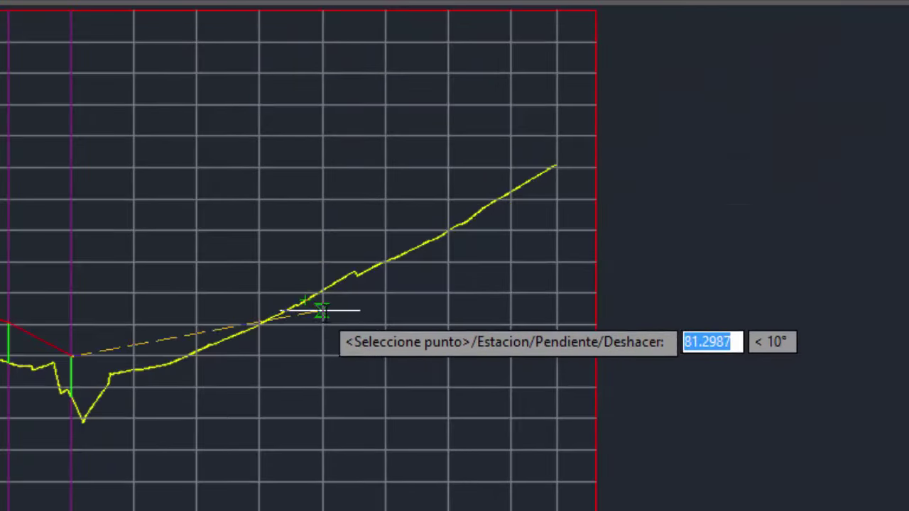
pyautogui.scroll(4, 339, 308)
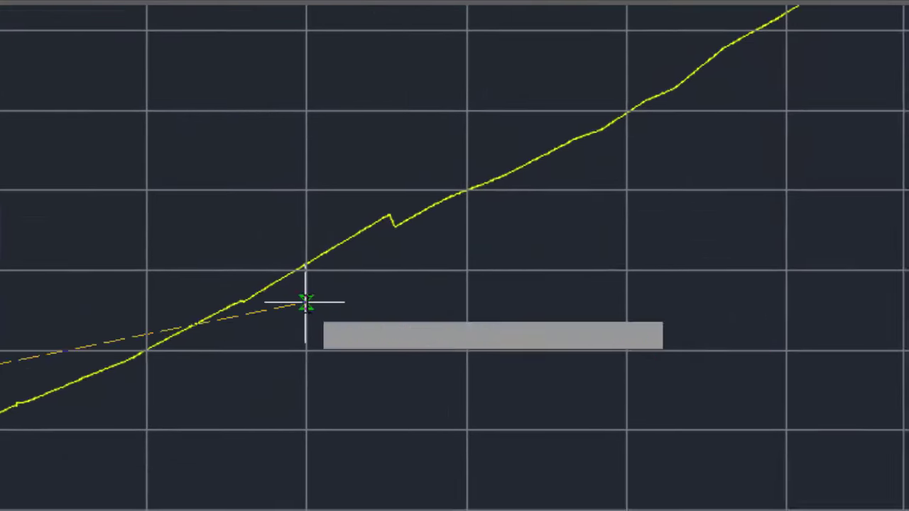
pyautogui.scroll(-2, 305, 302)
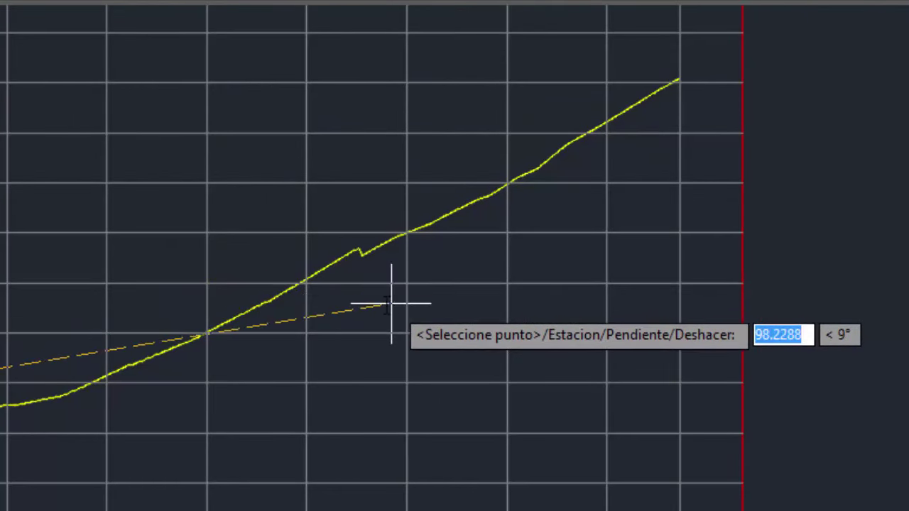
pyautogui.click(376, 303)
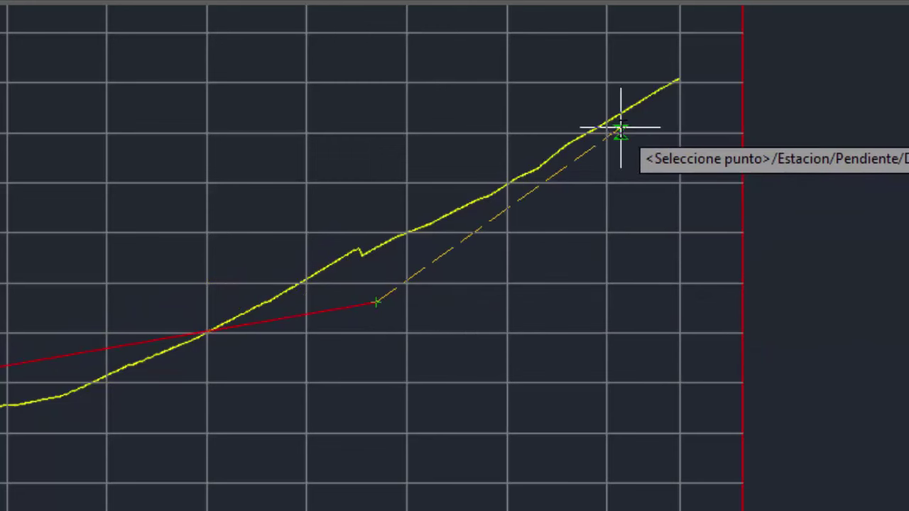
pyautogui.click(589, 146)
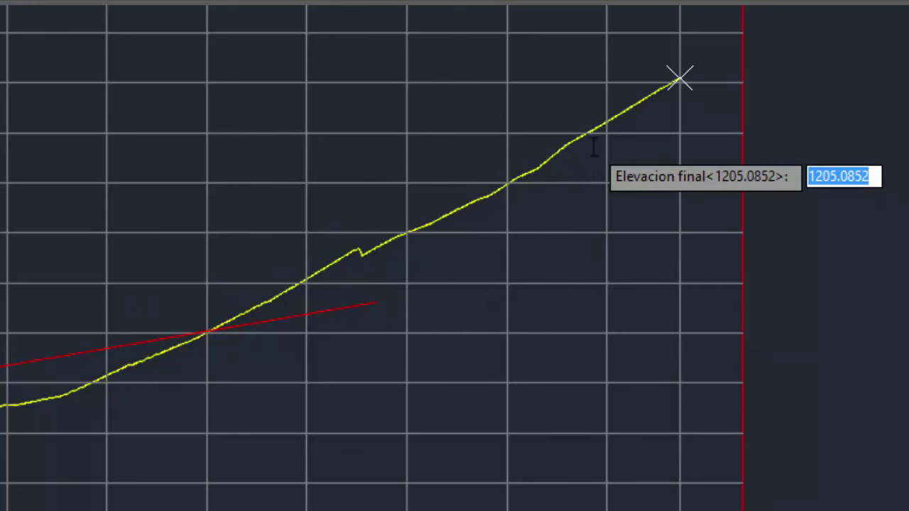
pyautogui.press('Return')
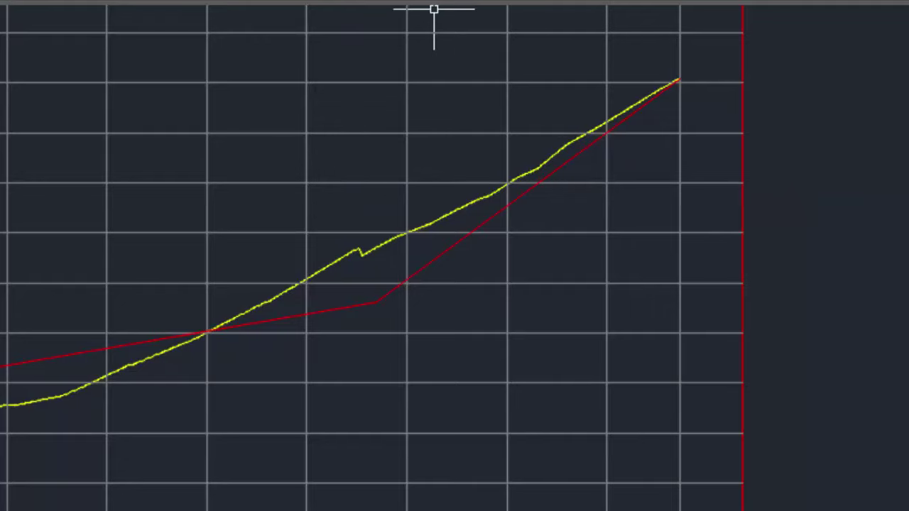
pyautogui.rightClick(433, 9)
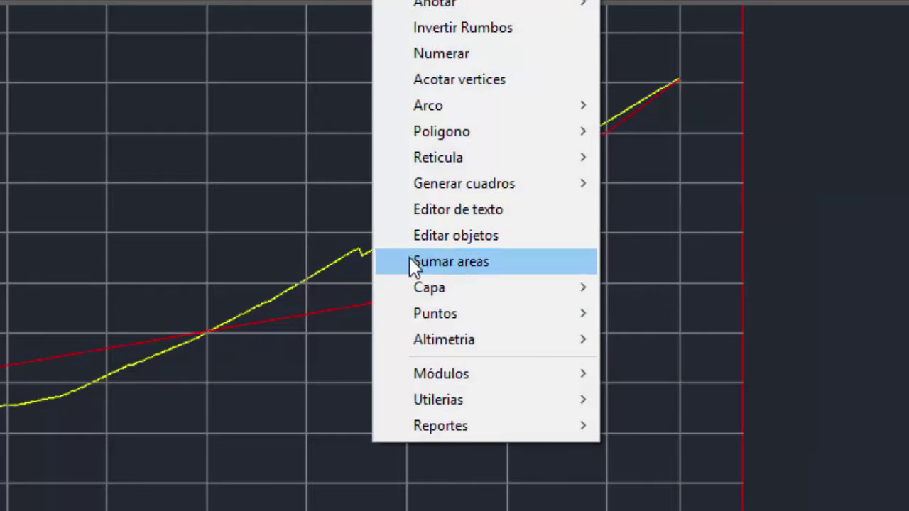
pyautogui.moveTo(308, 323)
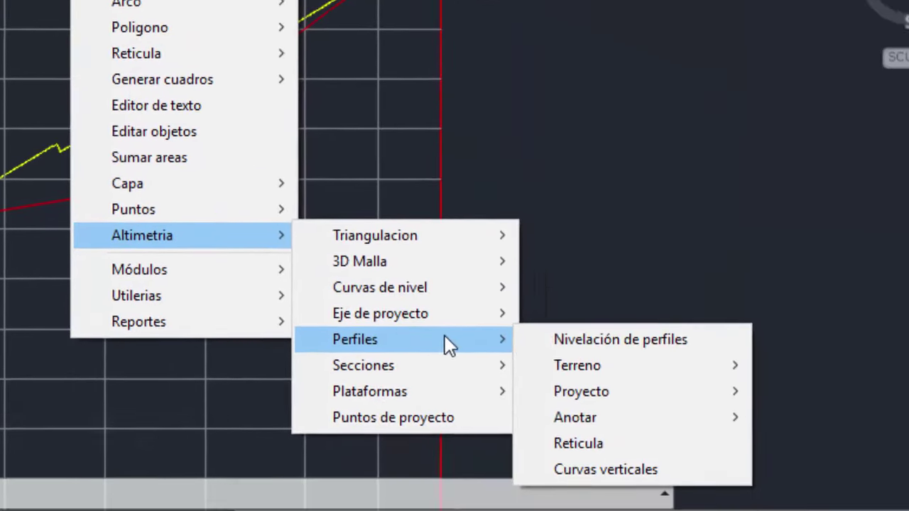
pyautogui.moveTo(529, 401)
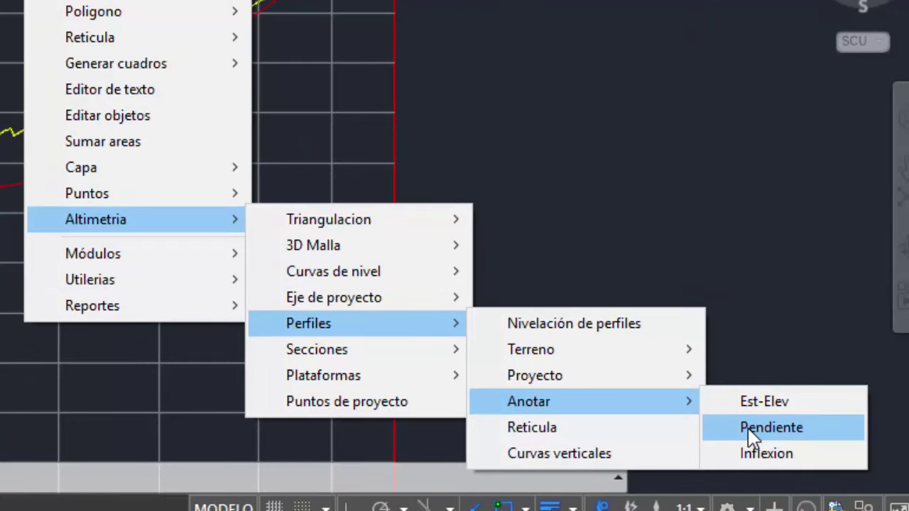
pyautogui.click(749, 427)
pyautogui.click(381, 279)
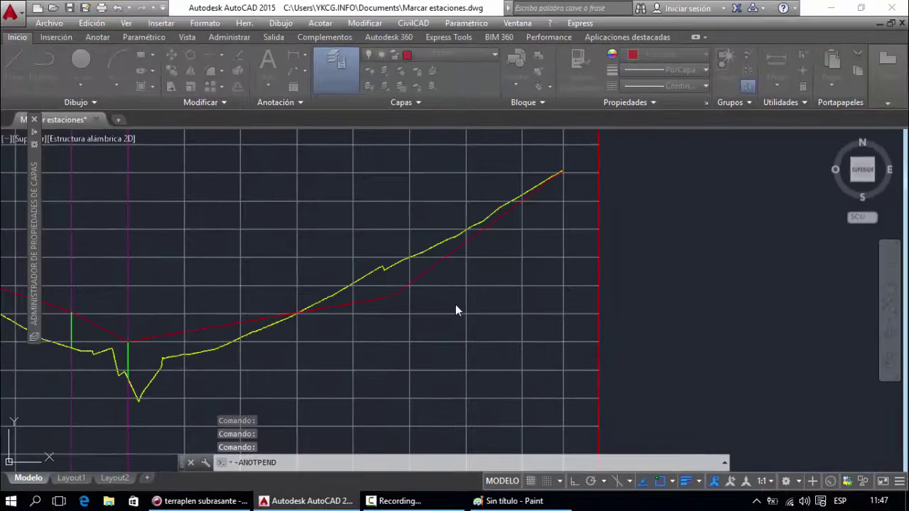
pyautogui.click(382, 301)
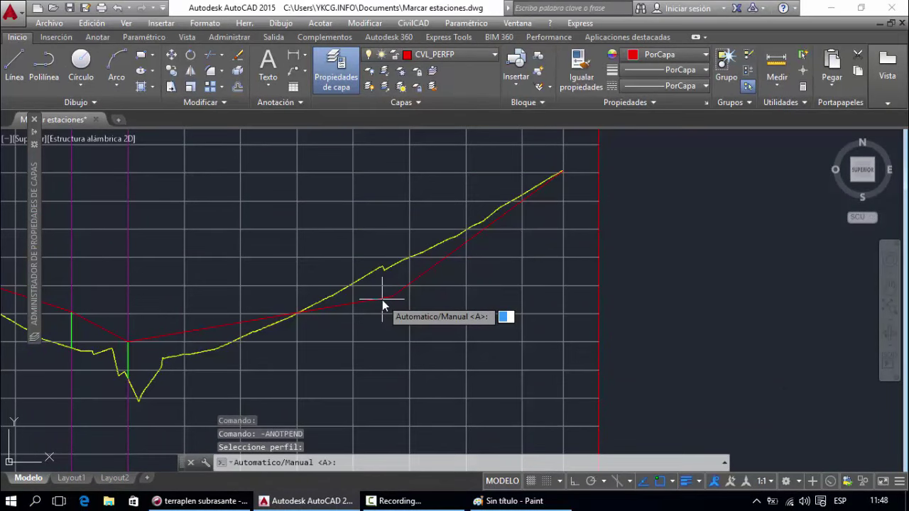
pyautogui.write('a')
pyautogui.press('Return')
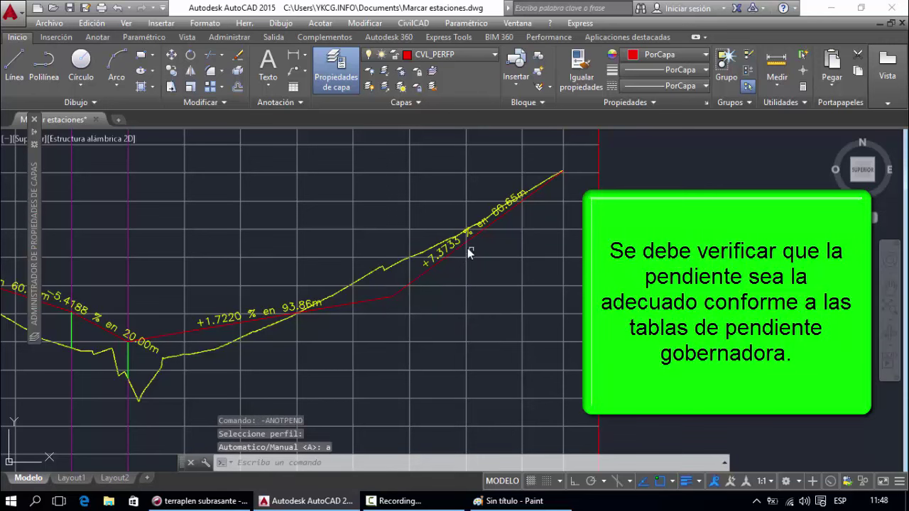
pyautogui.scroll(2, 447, 250)
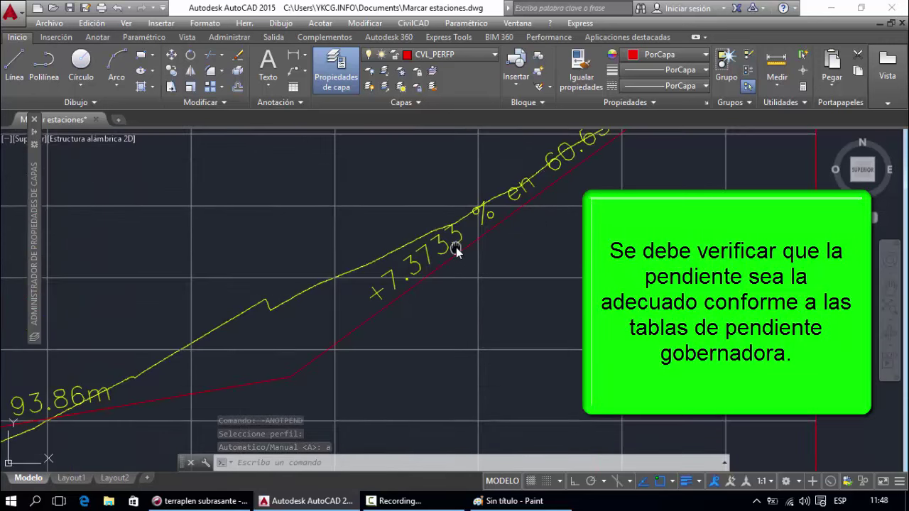
pyautogui.scroll(-4, 451, 250)
pyautogui.scroll(3, 446, 253)
pyautogui.scroll(-1, 443, 254)
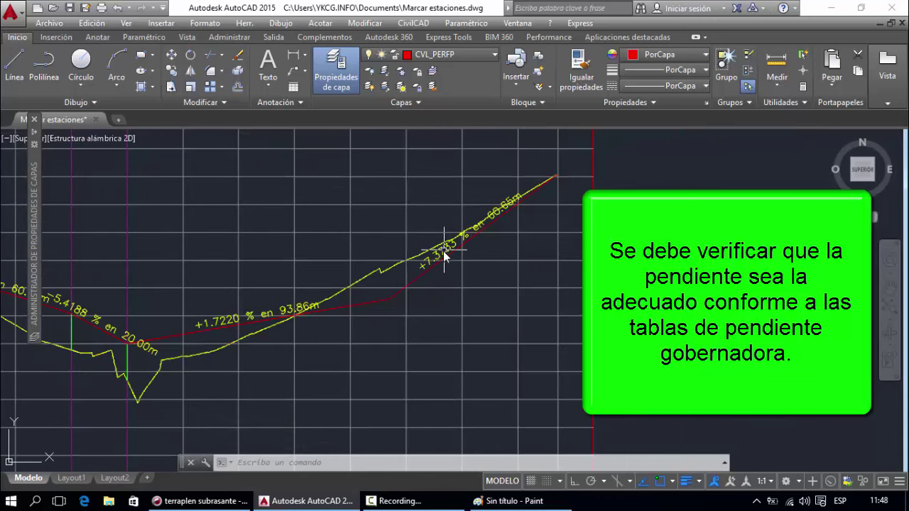
pyautogui.click(440, 258)
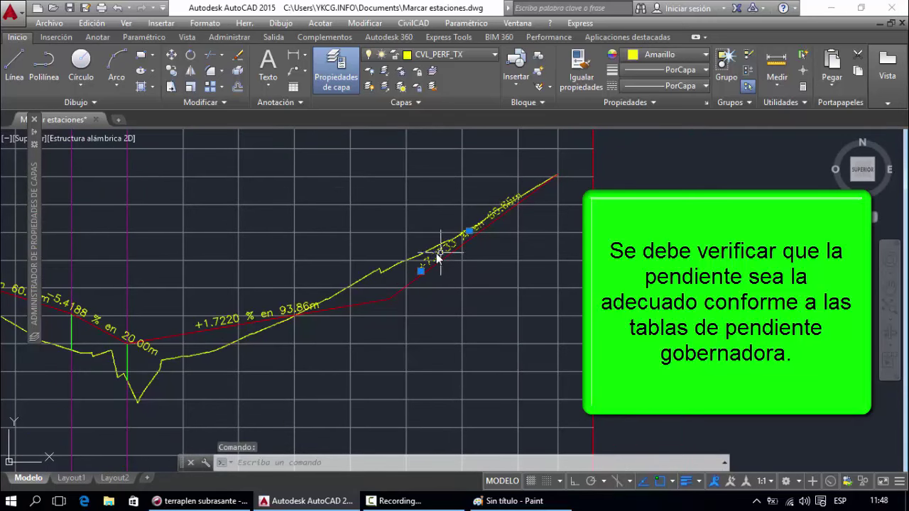
pyautogui.click(209, 325)
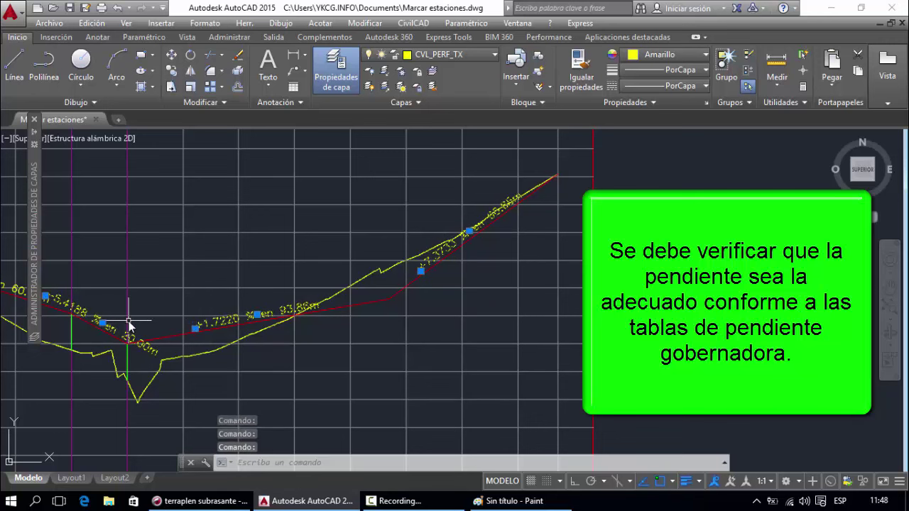
pyautogui.moveTo(140, 323)
pyautogui.mouseDown(button='middle')
pyautogui.moveTo(241, 331)
pyautogui.moveTo(232, 331)
pyautogui.mouseUp(button='middle')
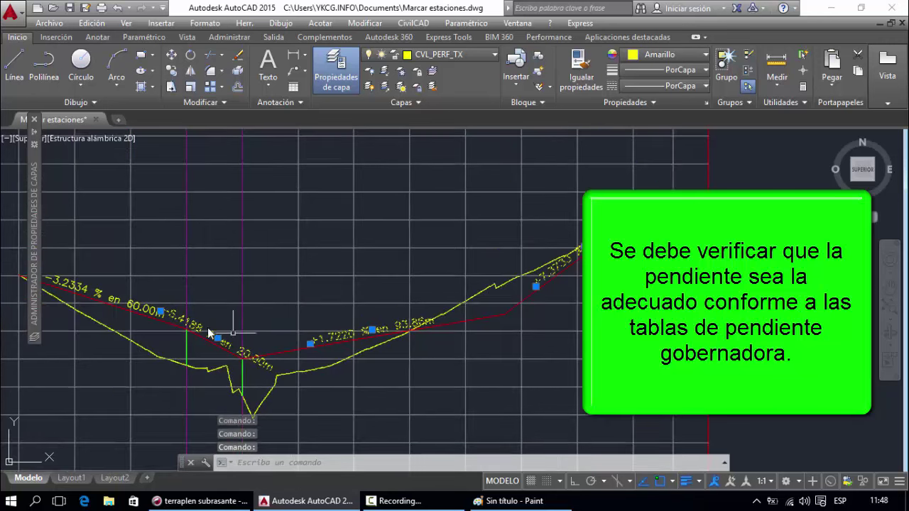
pyautogui.click(104, 303)
pyautogui.click(84, 294)
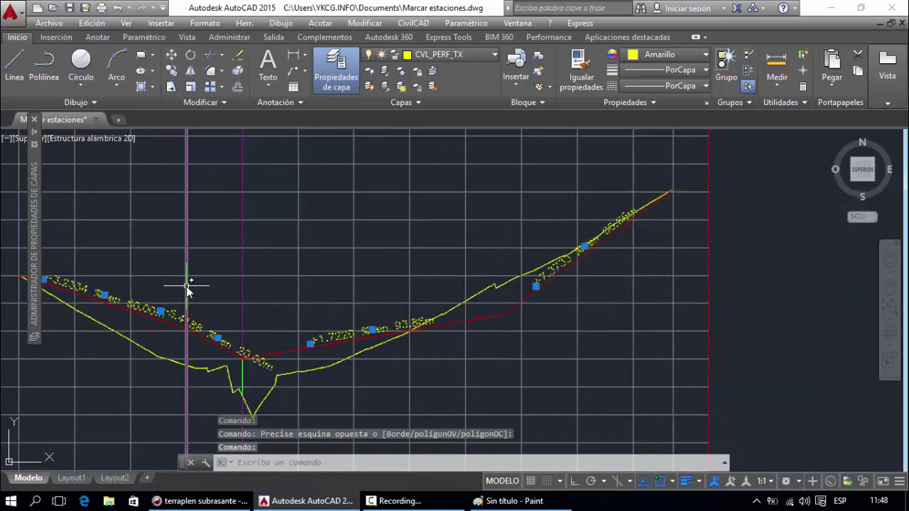
# - Delete the selected slope labels and stretch one red grade vertex upward toward the terrain
pyautogui.press('Delete')
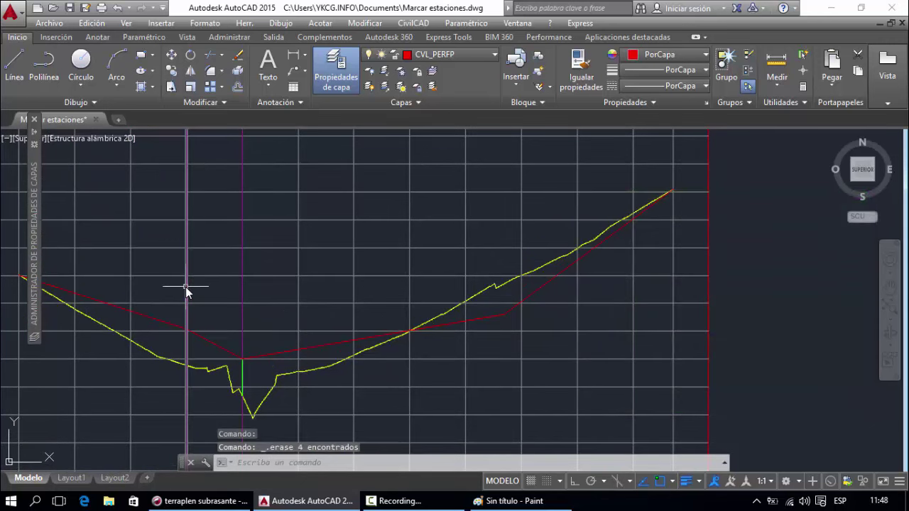
pyautogui.click(510, 319)
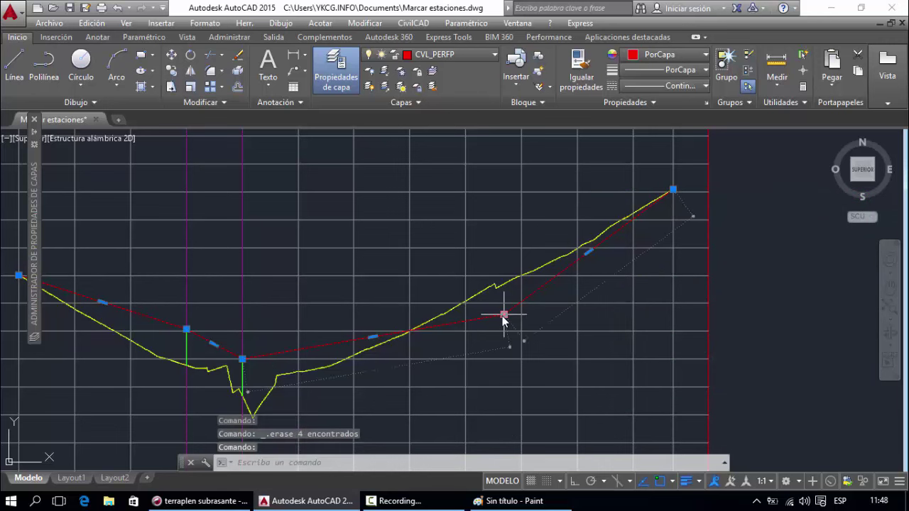
pyautogui.click(503, 314)
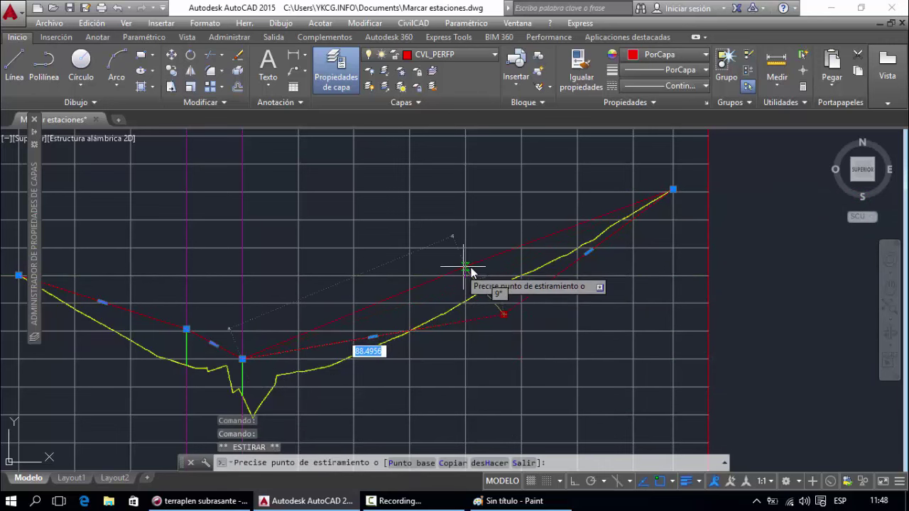
pyautogui.click(485, 264)
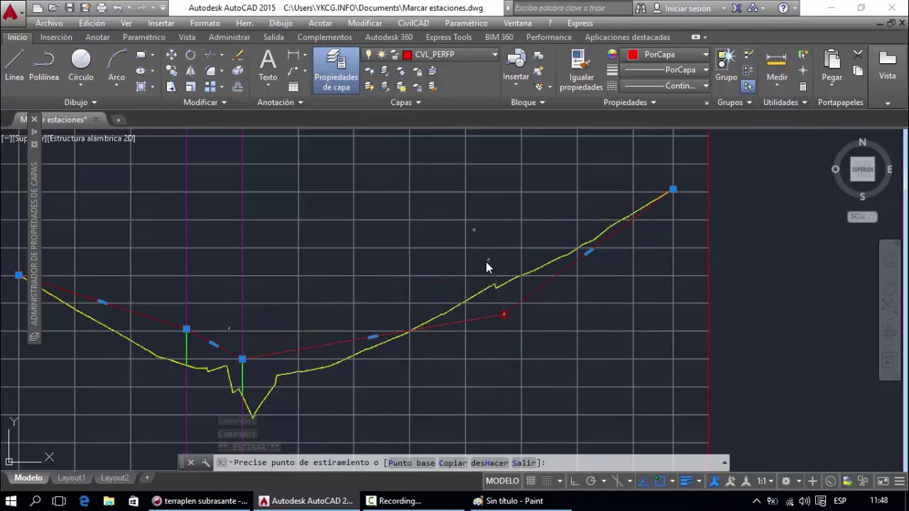
# - Stretch the grade's low vertex to a new position and clear the grips
pyautogui.scroll(1, 243, 362)
pyautogui.scroll(-1, 244, 362)
pyautogui.scroll(1, 245, 362)
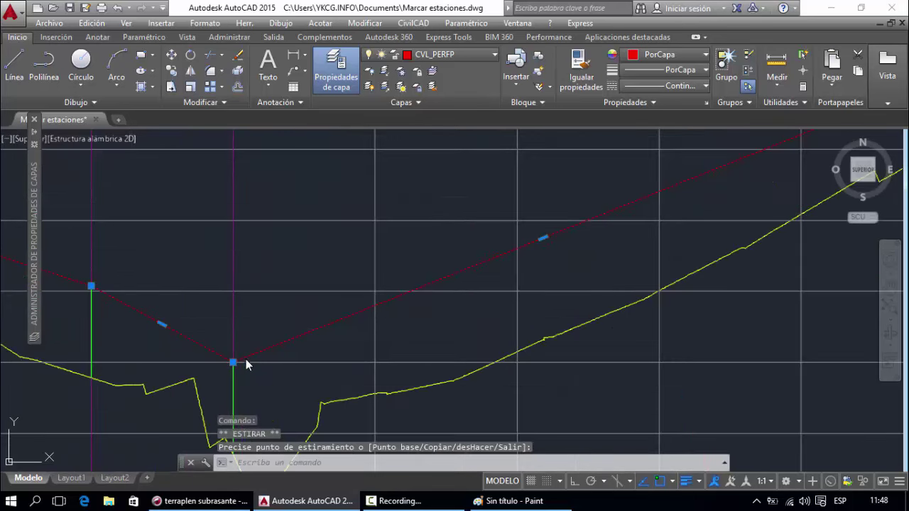
pyautogui.scroll(-1, 236, 363)
pyautogui.scroll(1, 233, 364)
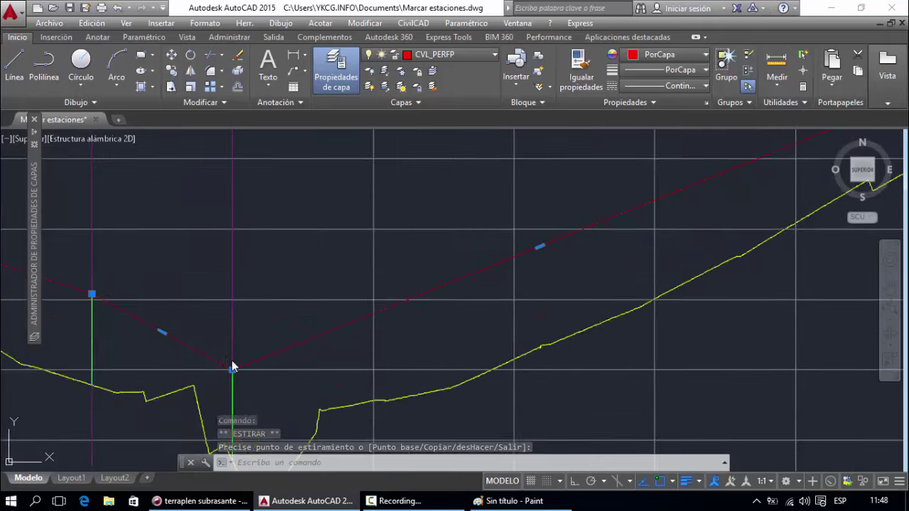
pyautogui.scroll(-3, 234, 380)
pyautogui.scroll(1, 235, 383)
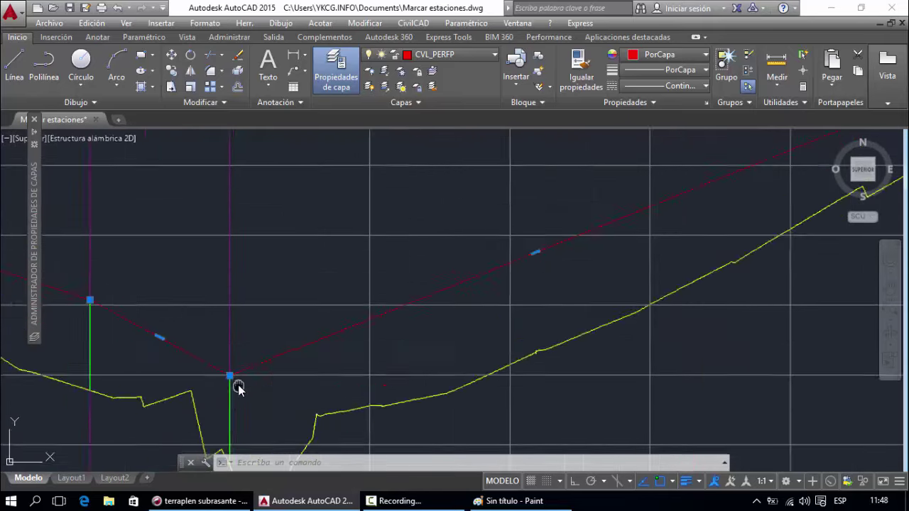
pyautogui.scroll(-1, 234, 379)
pyautogui.scroll(1, 237, 380)
pyautogui.moveTo(237, 379); pyautogui.dragTo(218, 362, button='middle')
pyautogui.scroll(-1, 213, 360)
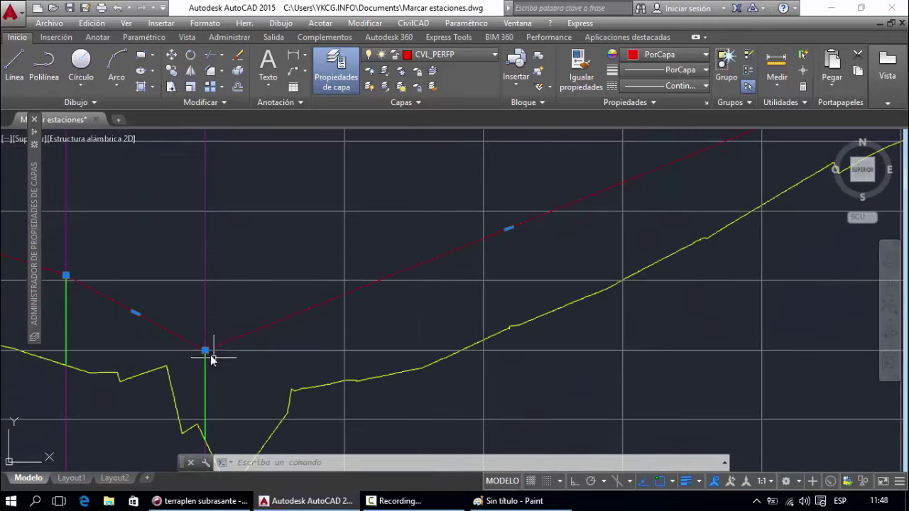
pyautogui.click(204, 350)
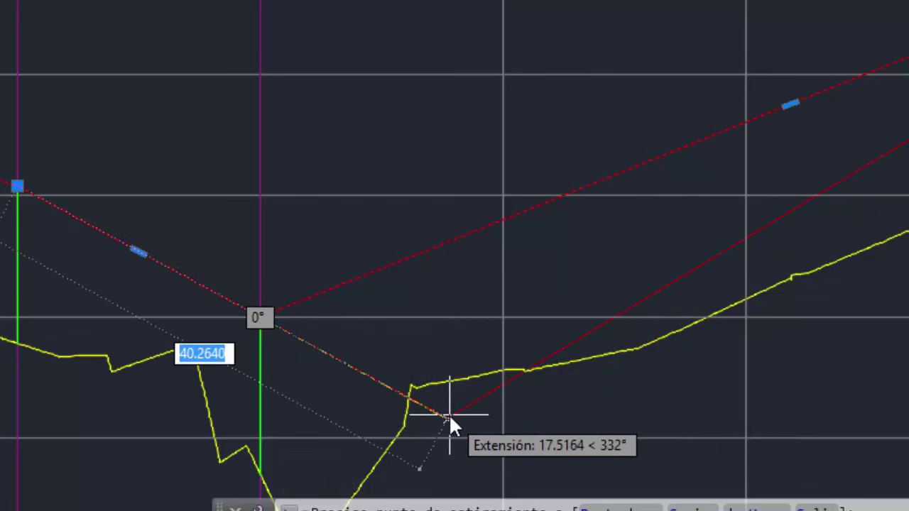
pyautogui.click(448, 414)
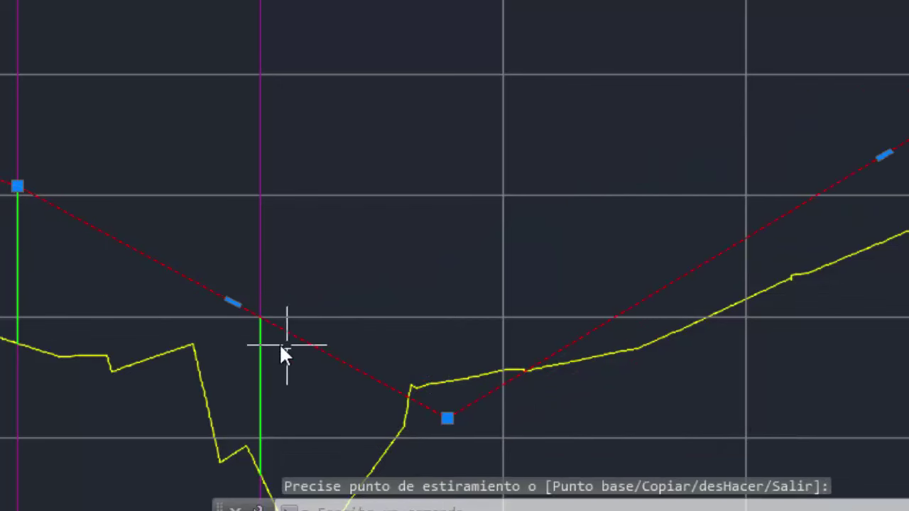
pyautogui.press('Escape')
# - Lower the grade line's upper-right vertex closer to the terrain profile
pyautogui.click(216, 287)
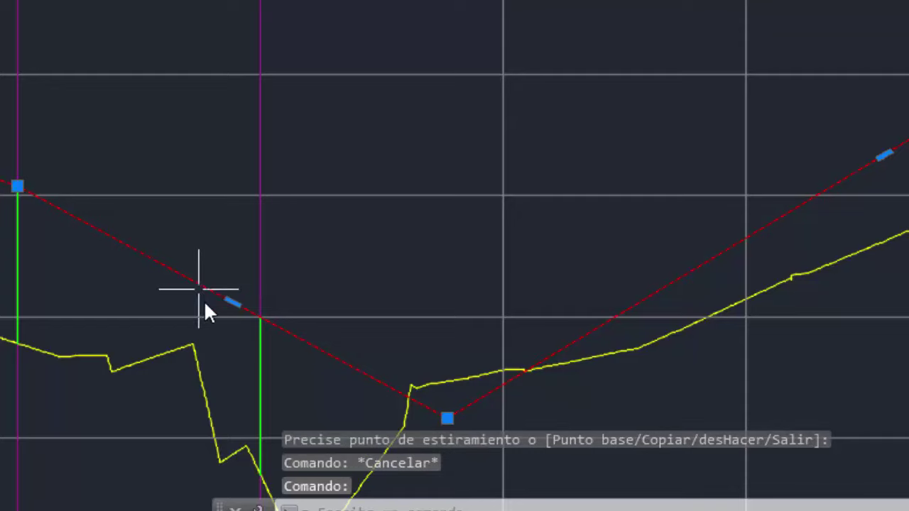
pyautogui.scroll(-4, 263, 323)
pyautogui.scroll(-3, 294, 334)
pyautogui.scroll(8, 290, 320)
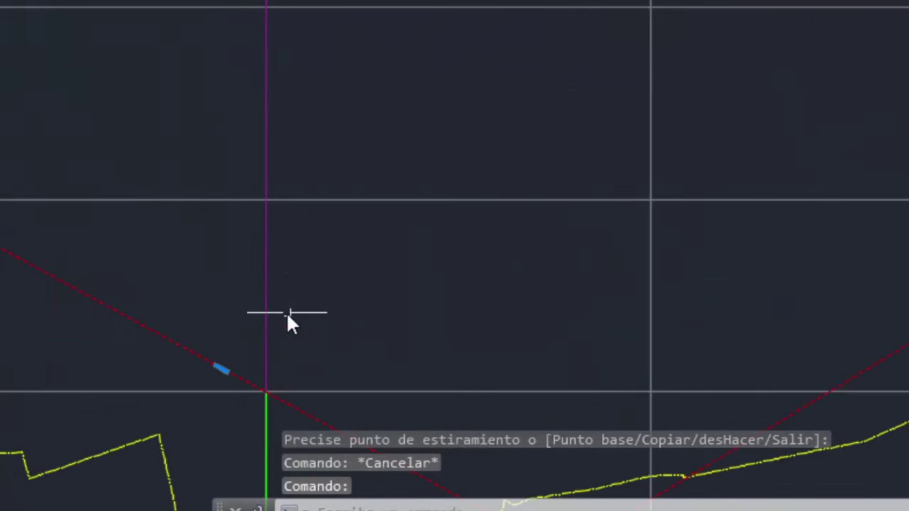
pyautogui.scroll(-6, 290, 320)
pyautogui.click(697, 164)
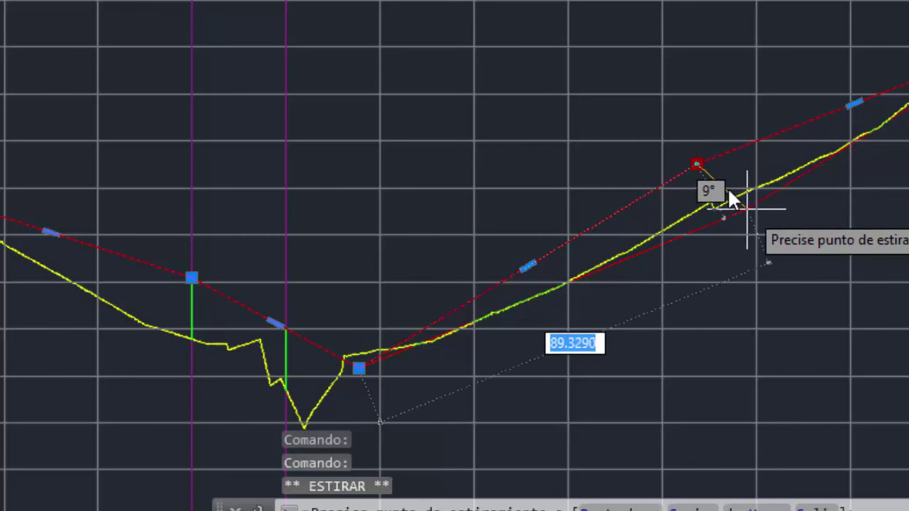
pyautogui.click(679, 197)
pyautogui.scroll(5, 383, 370)
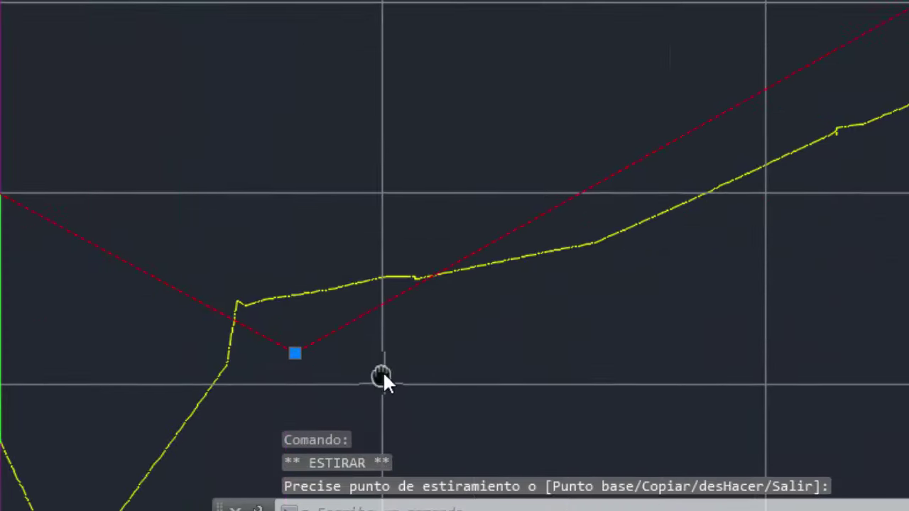
pyautogui.scroll(-2, 362, 360)
pyautogui.scroll(-3, 341, 355)
pyautogui.scroll(4, 291, 324)
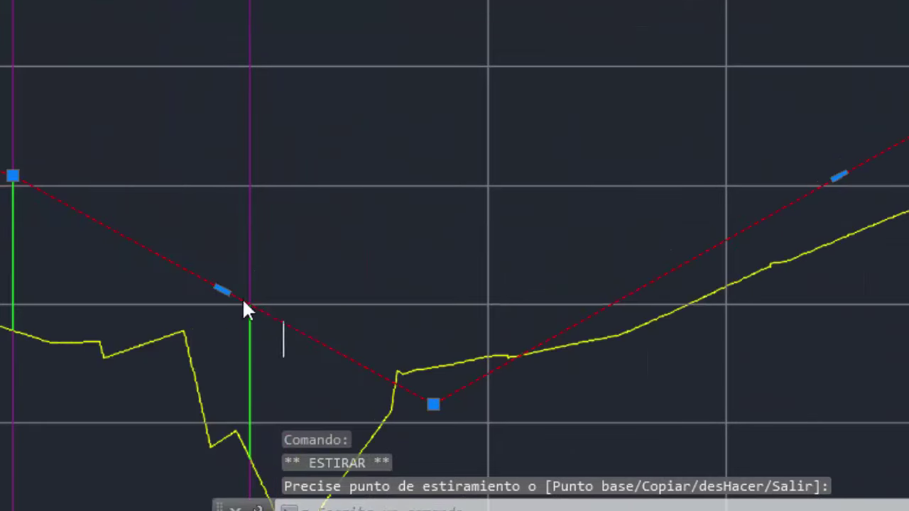
pyautogui.scroll(2, 272, 321)
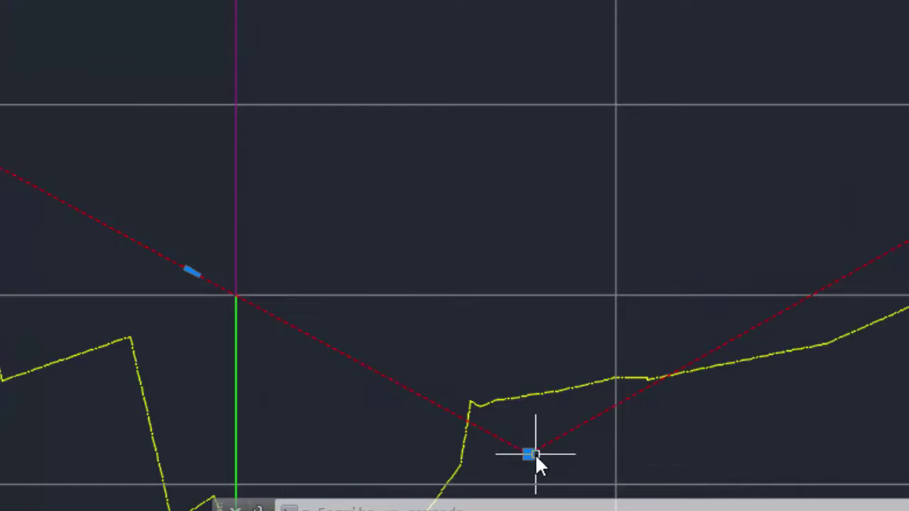
pyautogui.scroll(-4, 525, 452)
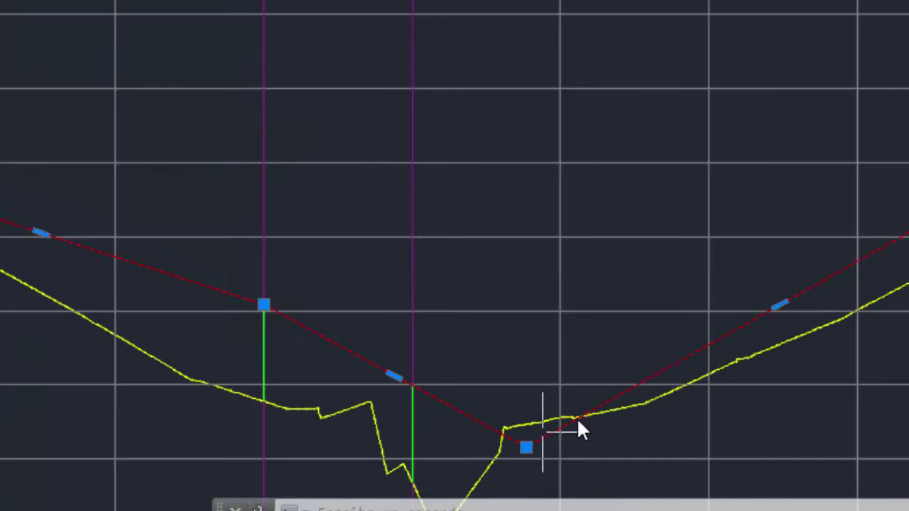
pyautogui.click(525, 447)
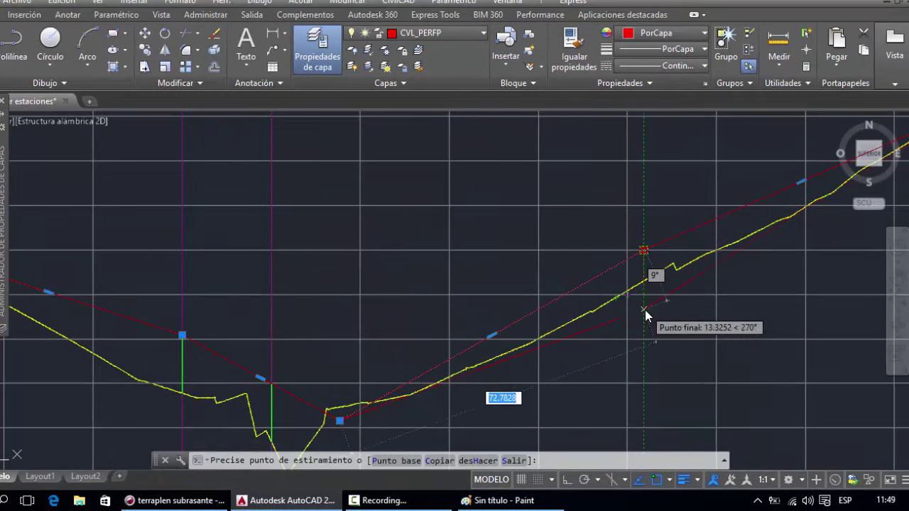
pyautogui.click(645, 310)
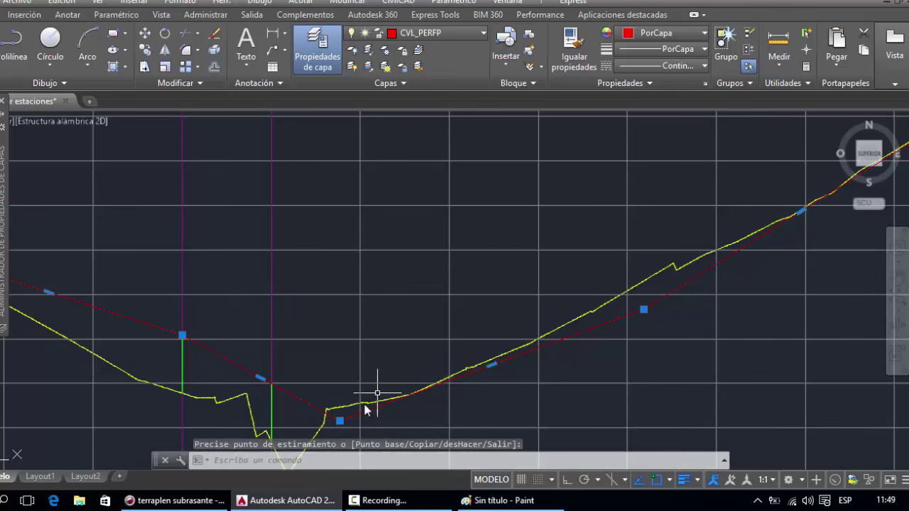
pyautogui.click(339, 421)
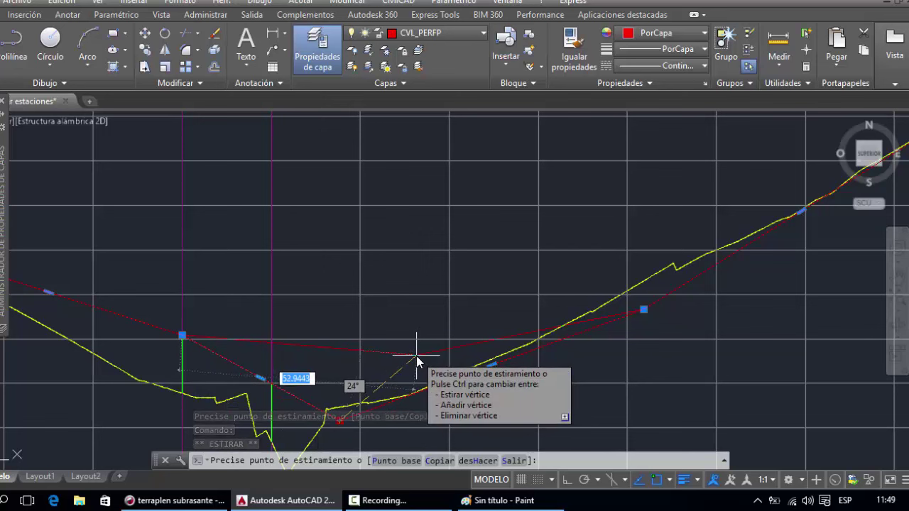
pyautogui.press('Escape')
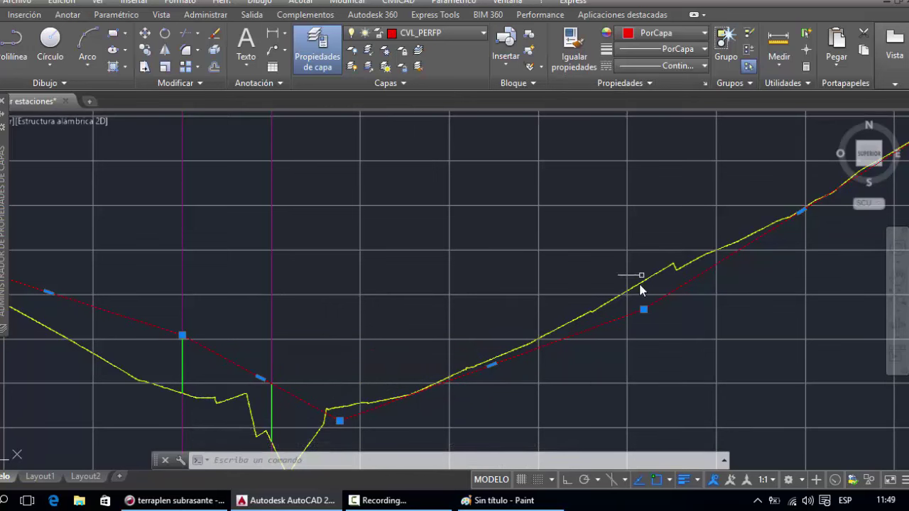
pyautogui.click(642, 309)
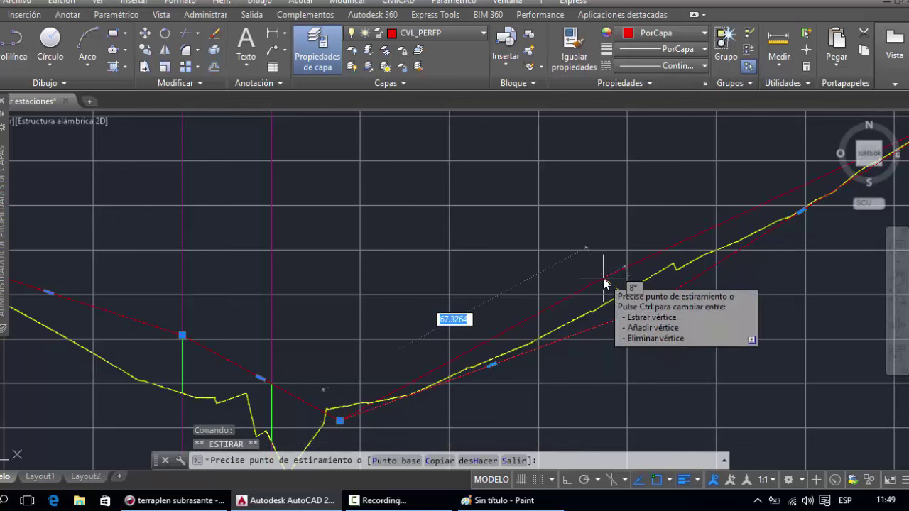
pyautogui.press('Escape')
pyautogui.press('Escape')
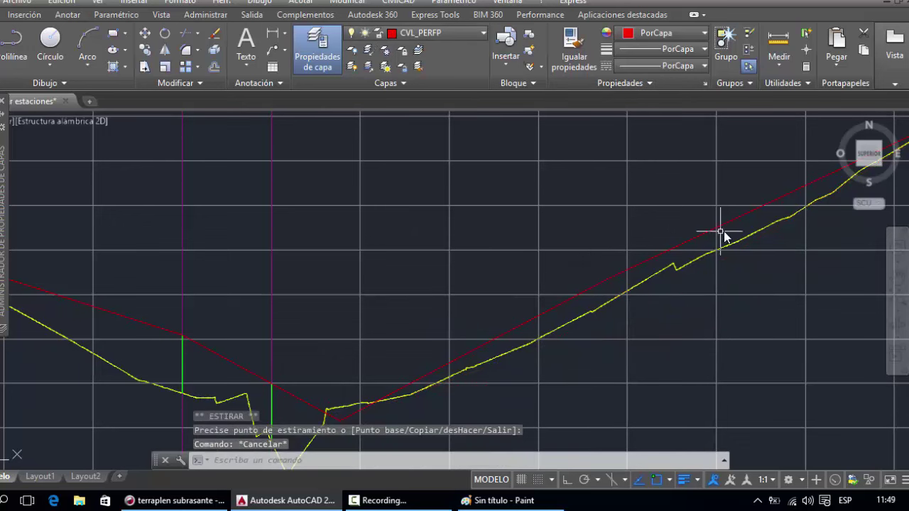
pyautogui.click(719, 224)
pyautogui.press('Escape')
# - Automatically annotate each grade leg with slope and length, from -3.2334 % en 60.00m to +4.7330 % en 79.14m
pyautogui.hotkey('alt', 'c')
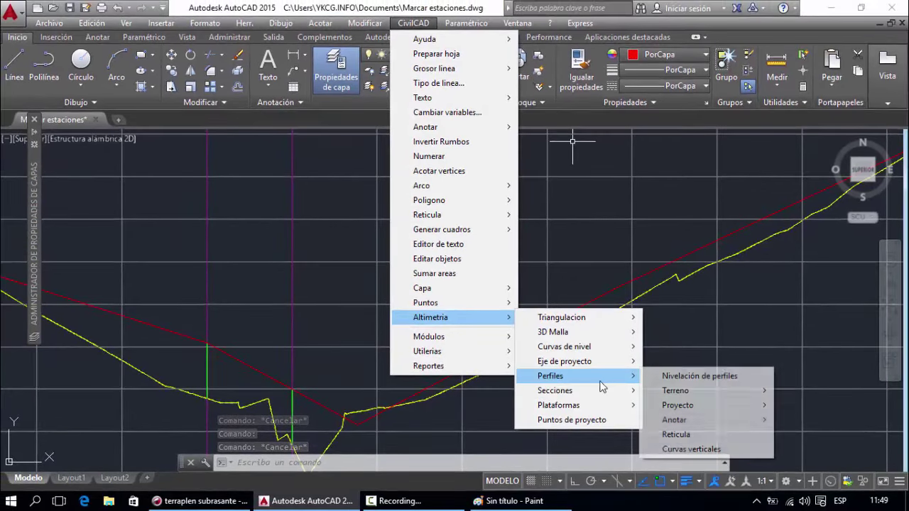
pyautogui.moveTo(306, 302)
pyautogui.moveTo(596, 385)
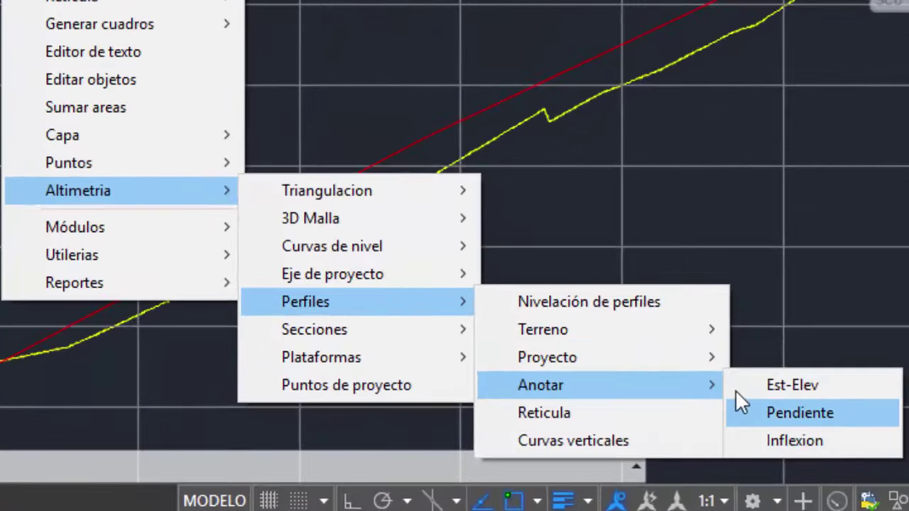
pyautogui.click(784, 426)
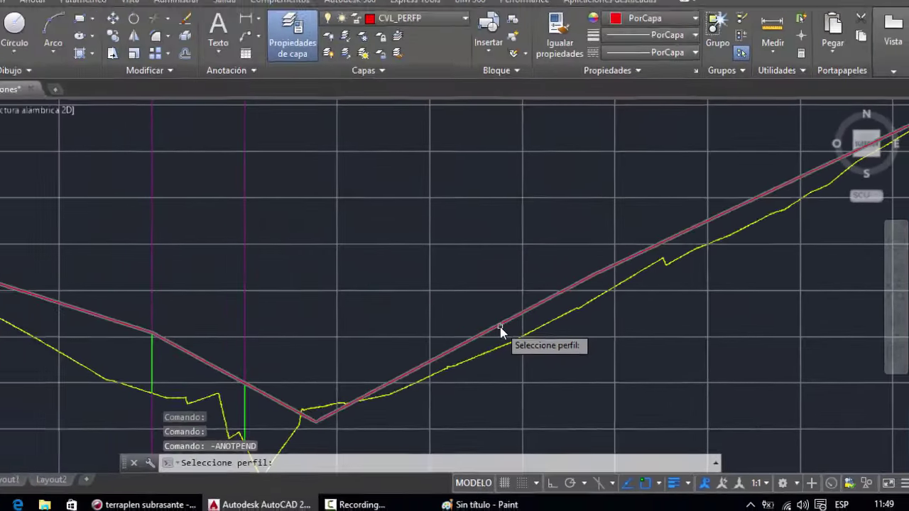
pyautogui.click(524, 337)
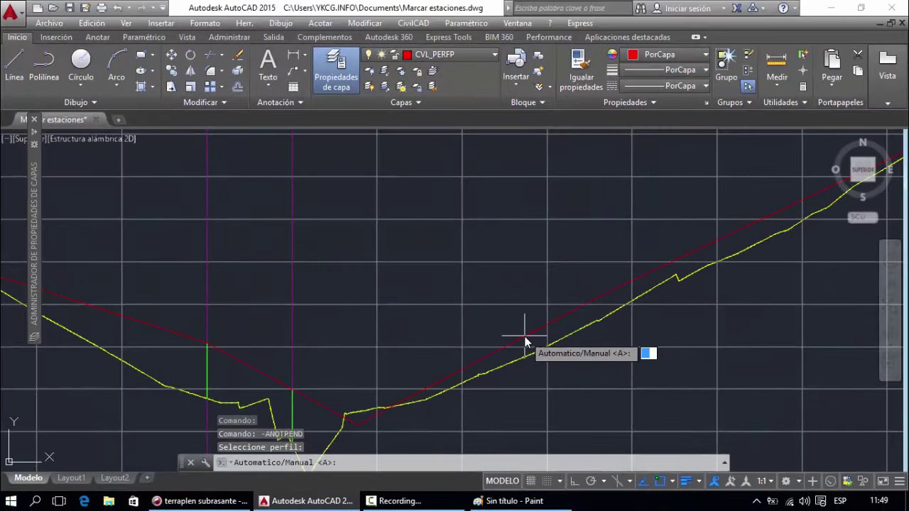
pyautogui.write('a')
pyautogui.press('Return')
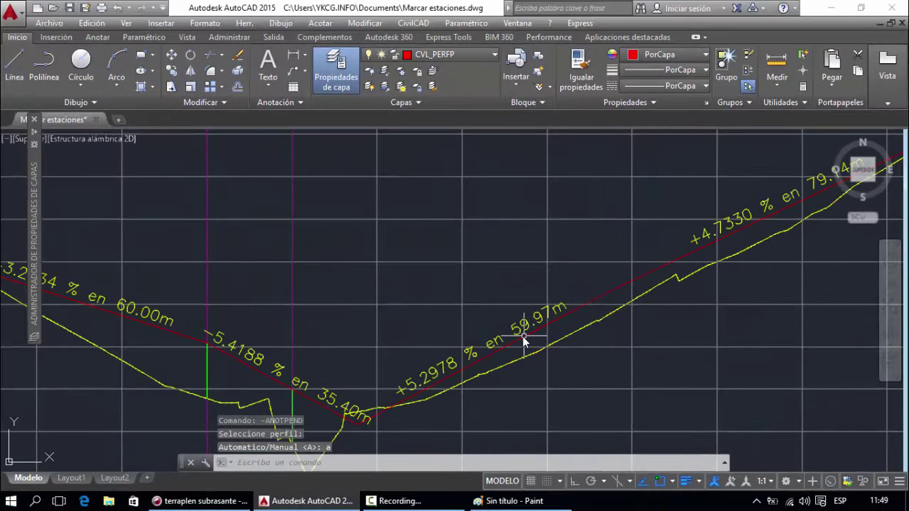
pyautogui.scroll(-2, 515, 296)
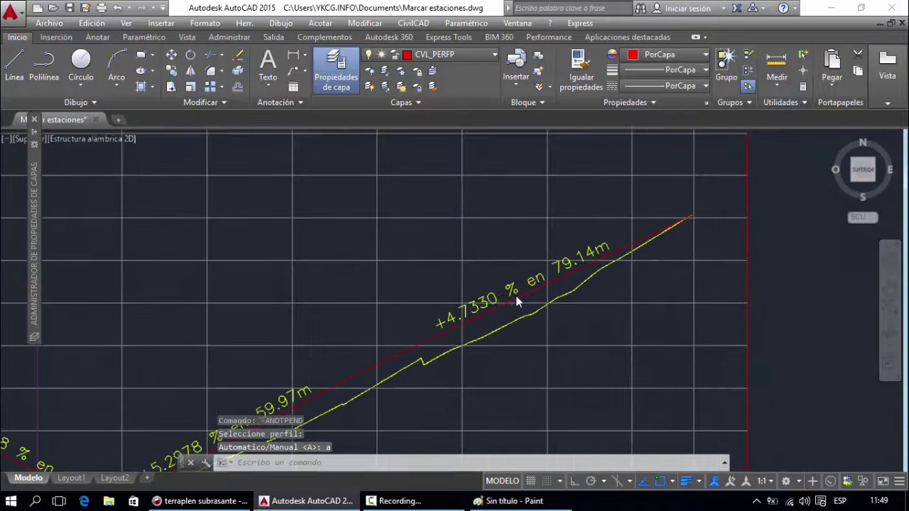
pyautogui.scroll(-1, 515, 296)
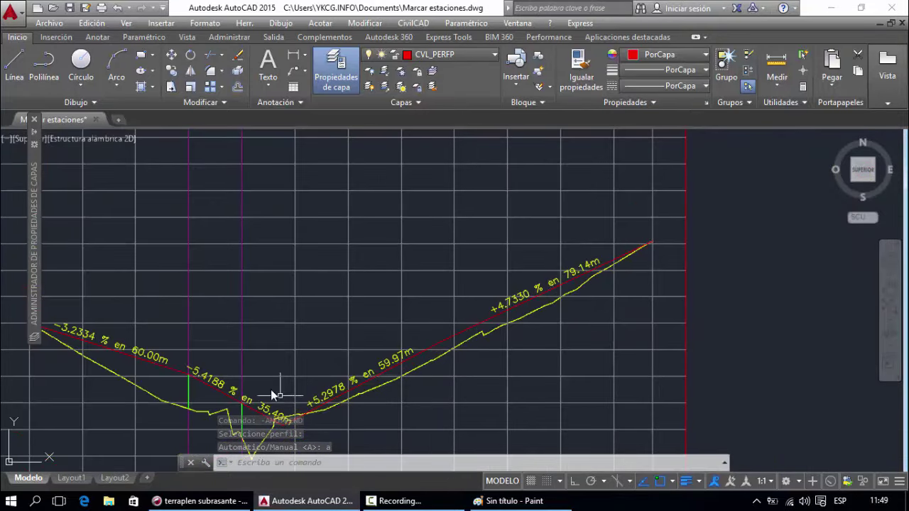
pyautogui.moveTo(256, 364); pyautogui.dragTo(316, 311, button='middle')
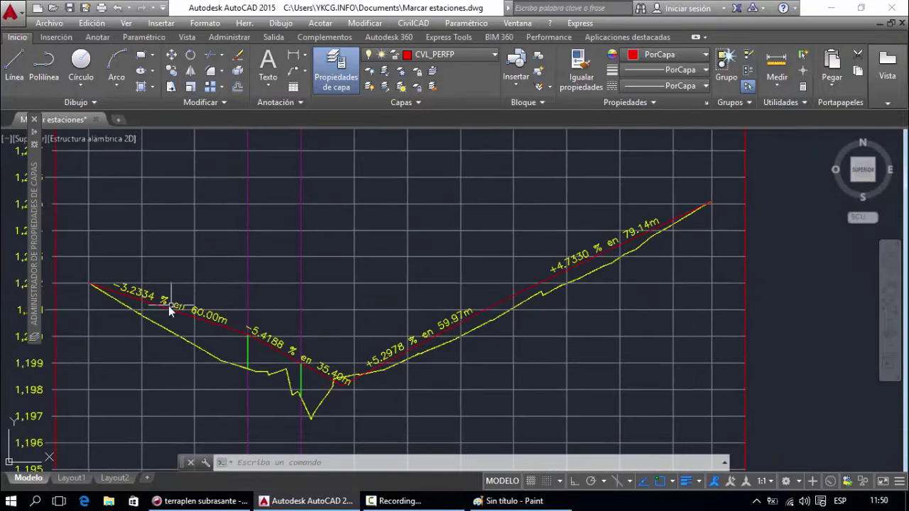
# - Erase the four slope labels, including +5.2978 %, +4.7330 %, -3.2334 % and -5.4188 %
pyautogui.click(435, 331)
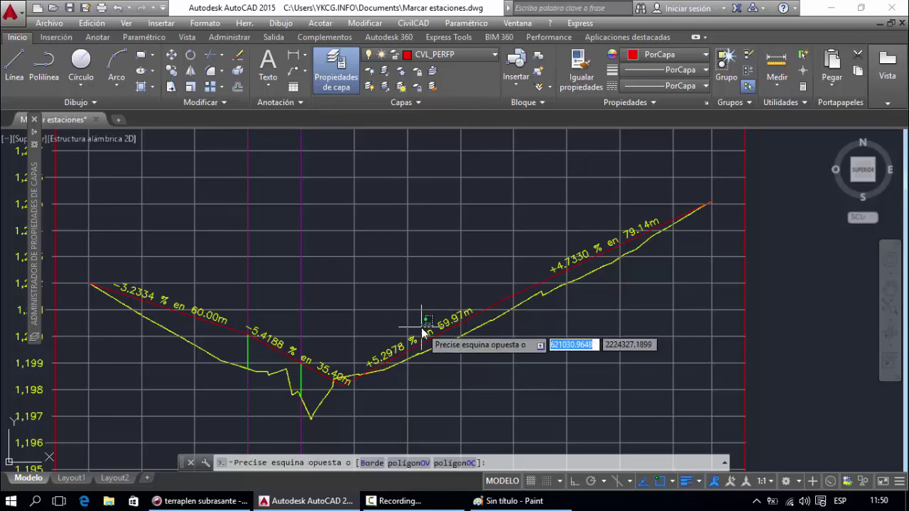
pyautogui.click(422, 309)
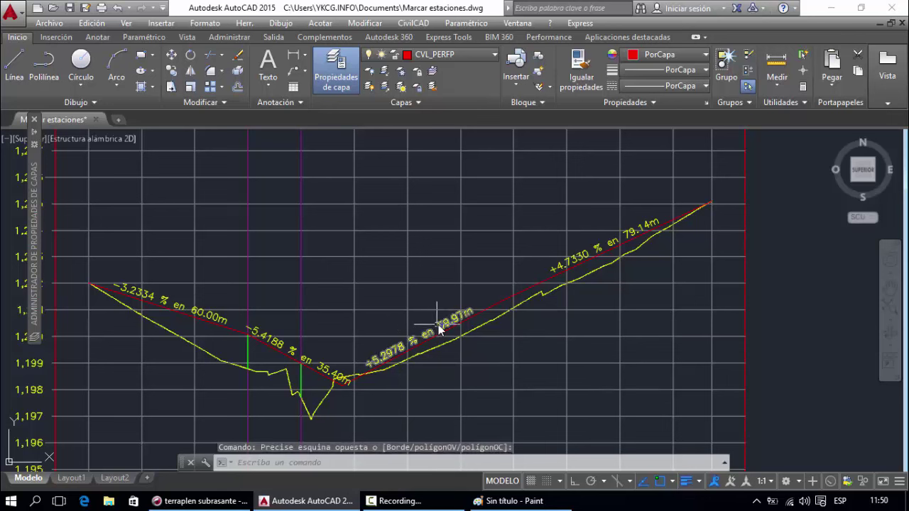
pyautogui.click(590, 252)
pyautogui.click(595, 246)
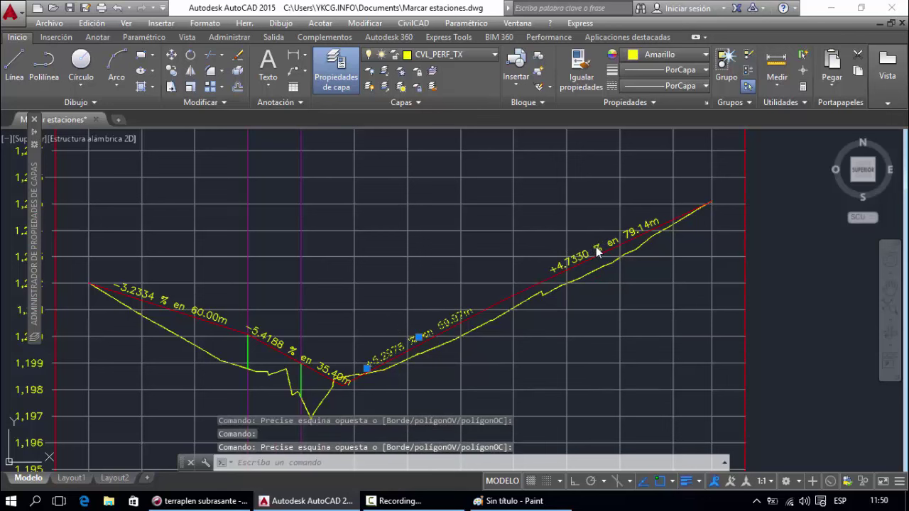
pyautogui.click(281, 350)
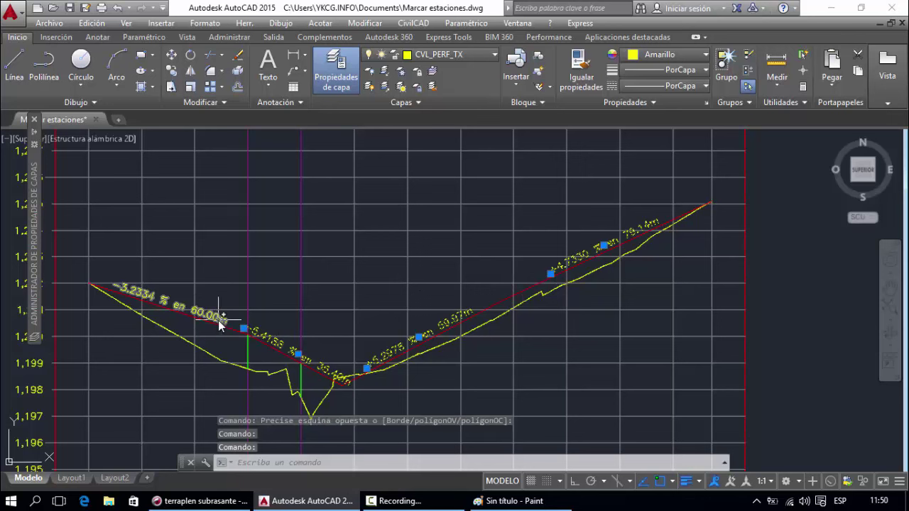
pyautogui.click(220, 311)
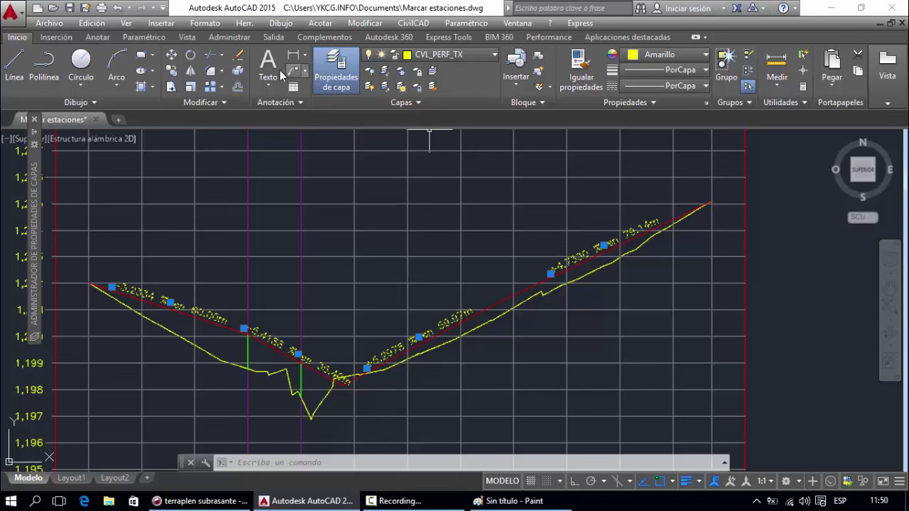
pyautogui.click(238, 57)
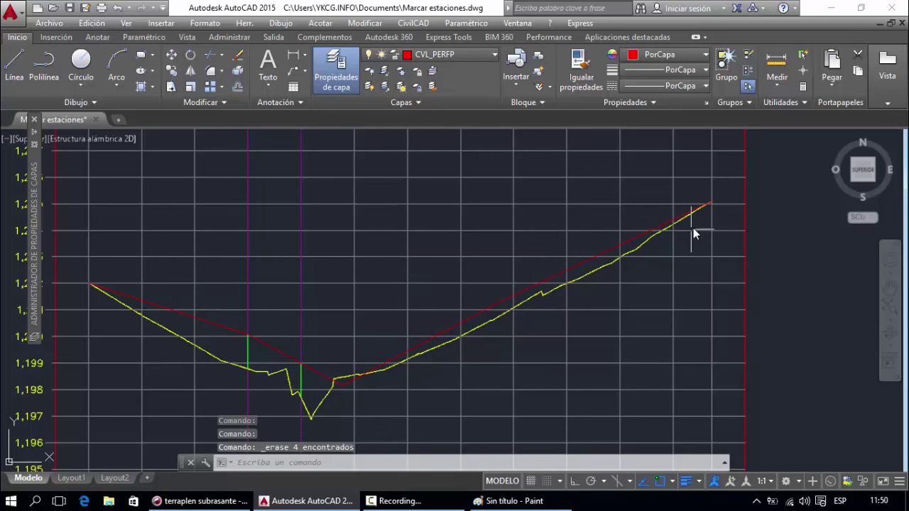
# - Delete both green vertical station lines
pyautogui.scroll(3, 721, 204)
pyautogui.scroll(-5, 681, 217)
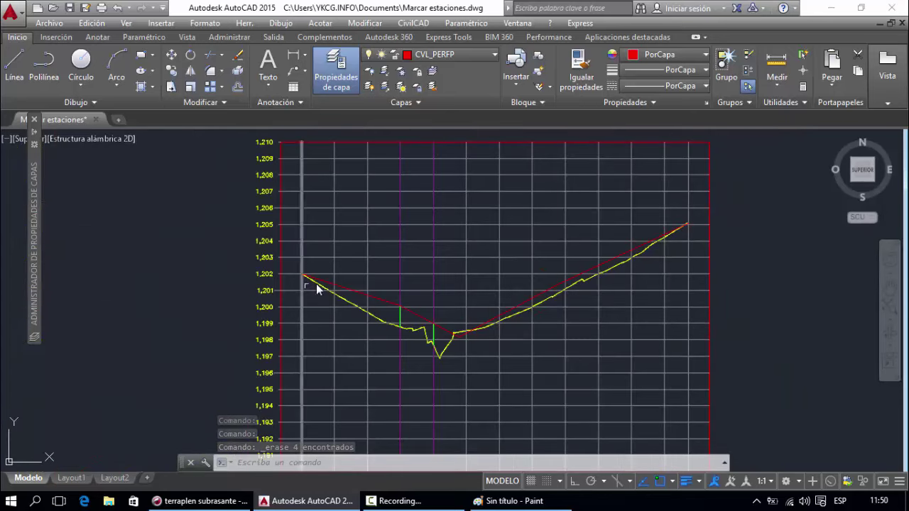
pyautogui.scroll(2, 318, 285)
pyautogui.scroll(-4, 314, 284)
pyautogui.scroll(8, 386, 296)
pyautogui.scroll(-3, 377, 344)
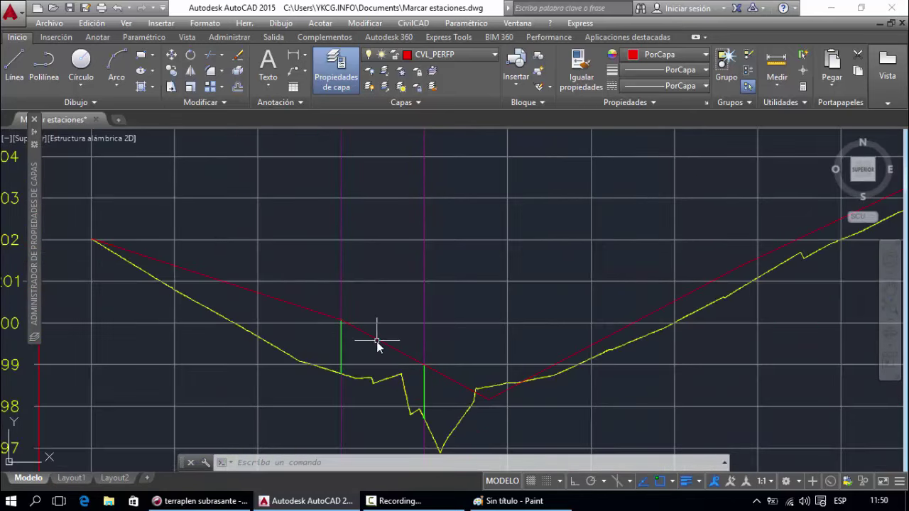
pyautogui.click(342, 346)
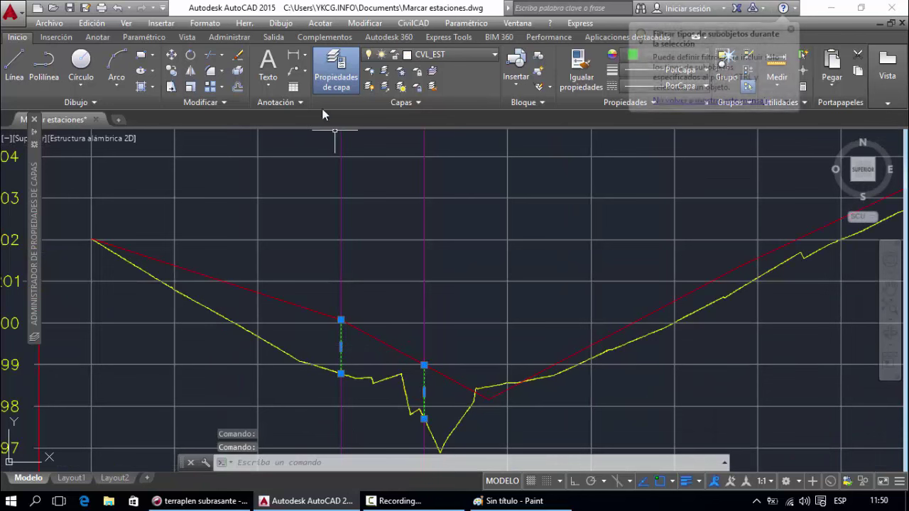
pyautogui.press('Delete')
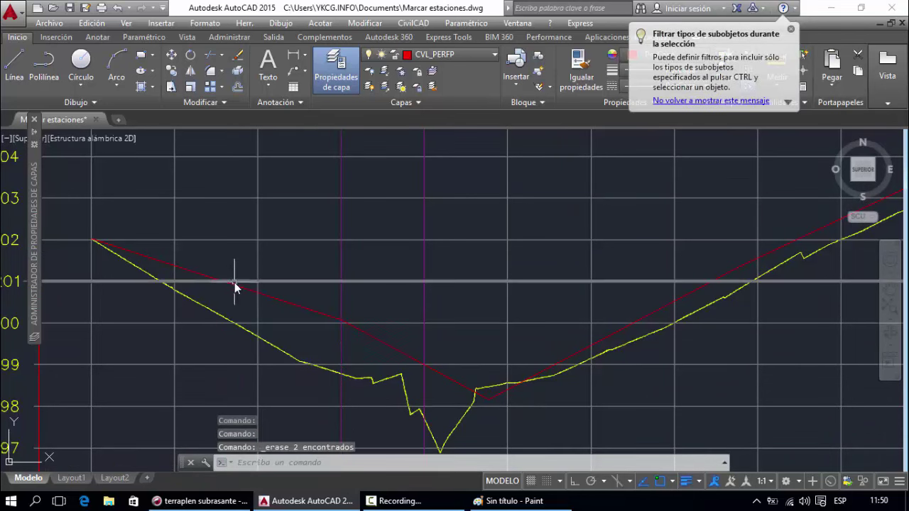
# - Select the red grade line and start a CP copy with a first base point
pyautogui.click(195, 274)
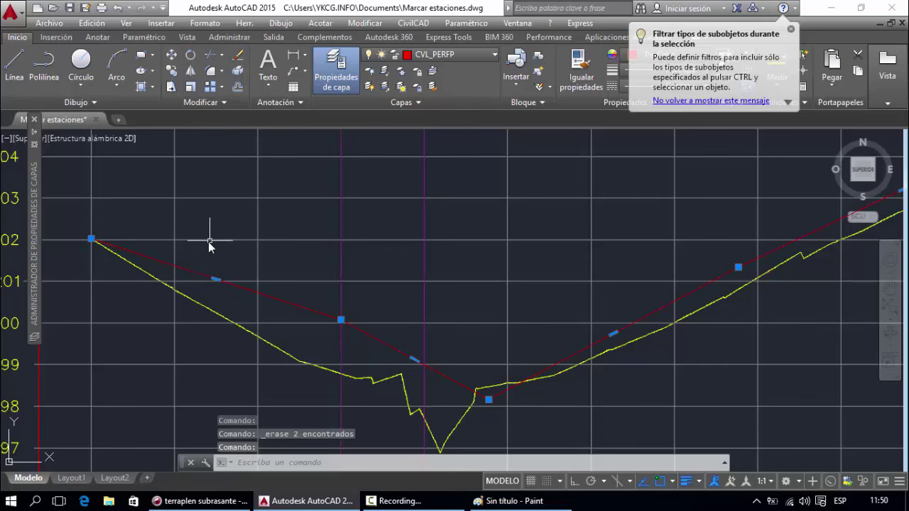
pyautogui.write('C')
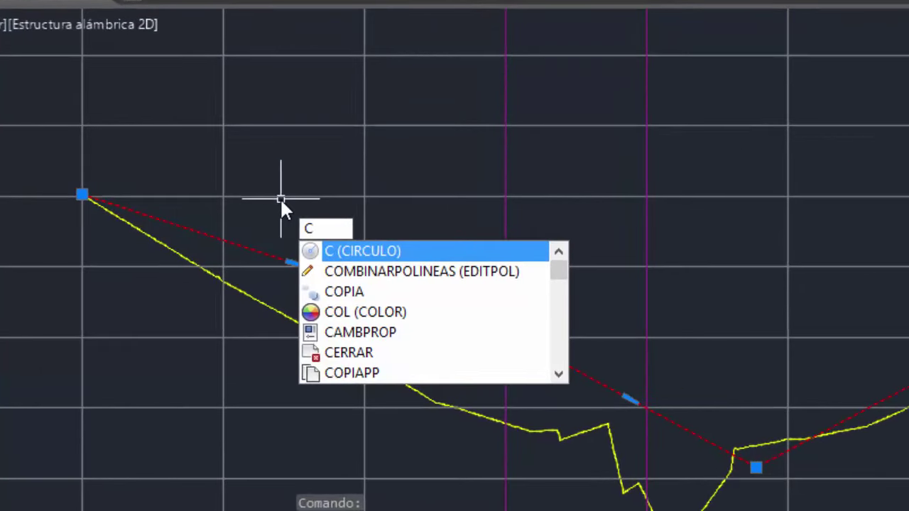
pyautogui.write('P')
pyautogui.press('Return')
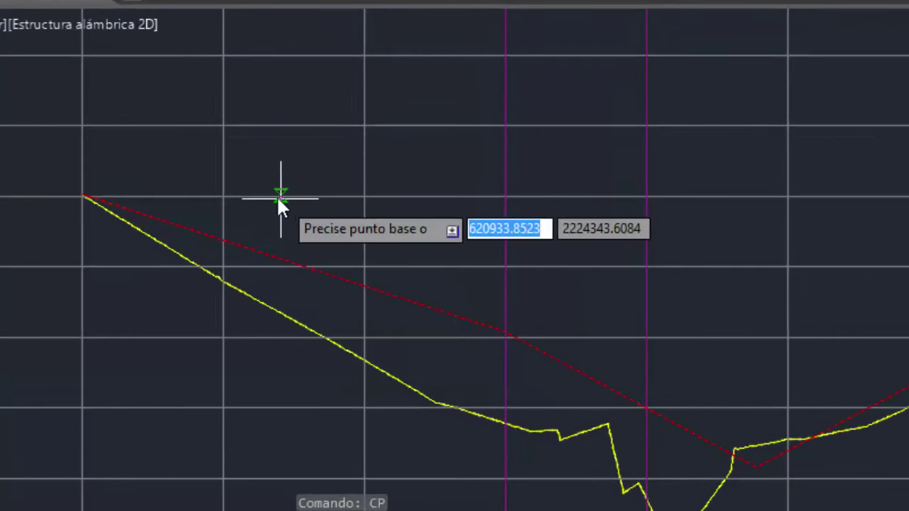
pyautogui.click(81, 196)
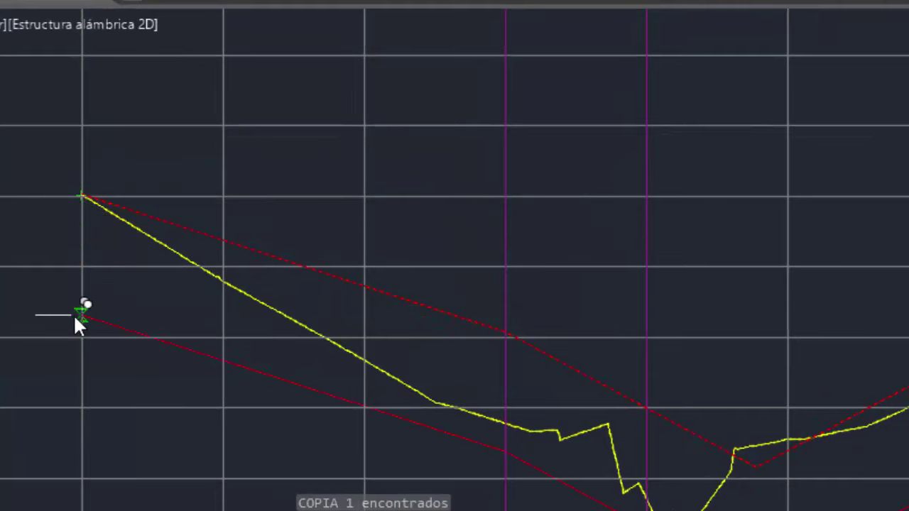
pyautogui.scroll(2, 94, 259)
pyautogui.scroll(2, 81, 187)
pyautogui.scroll(-10, 121, 233)
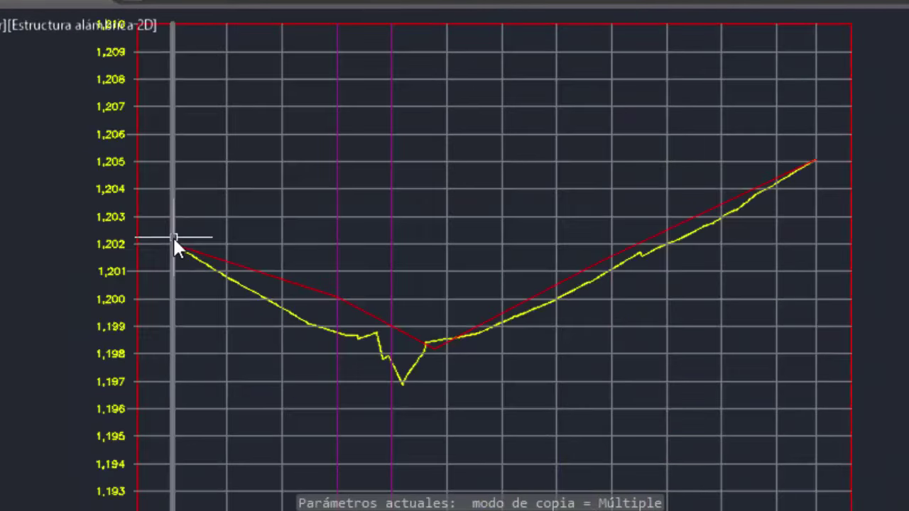
pyautogui.scroll(10, 175, 243)
pyautogui.moveTo(193, 288); pyautogui.dragTo(214, 286, button='middle')
pyautogui.scroll(2, 203, 396)
pyautogui.scroll(-8, 316, 294)
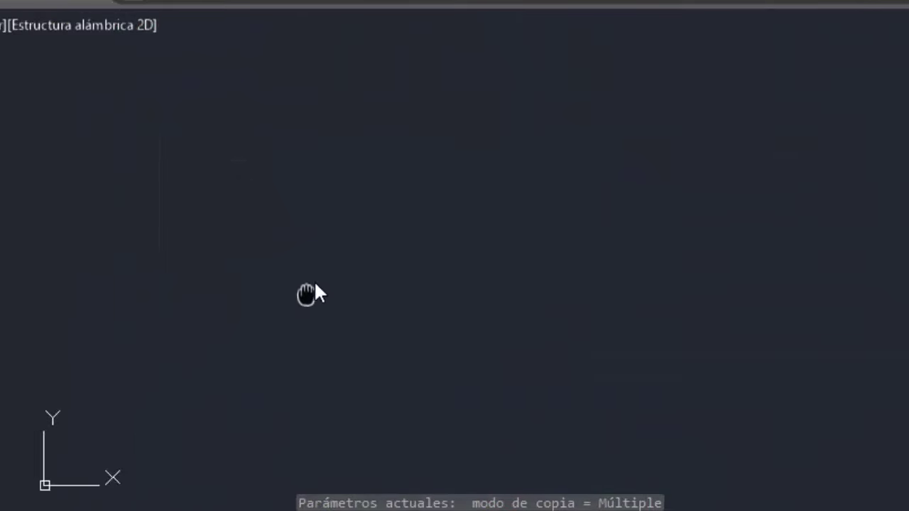
pyautogui.scroll(8, 419, 298)
pyautogui.scroll(3, 416, 291)
pyautogui.scroll(-1, 416, 306)
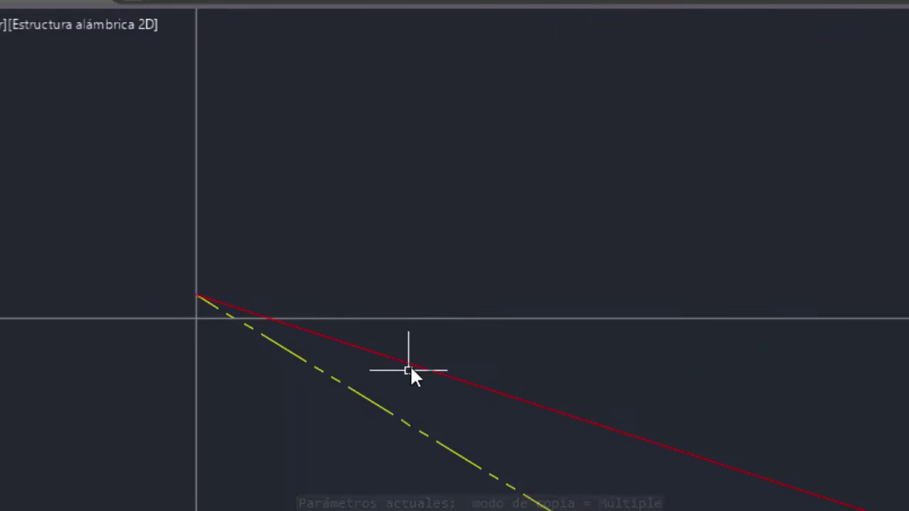
# - Copy the red grade line from its left endpoint to a spot straight below the original
pyautogui.click(405, 331)
pyautogui.write('cp')
pyautogui.press('Return')
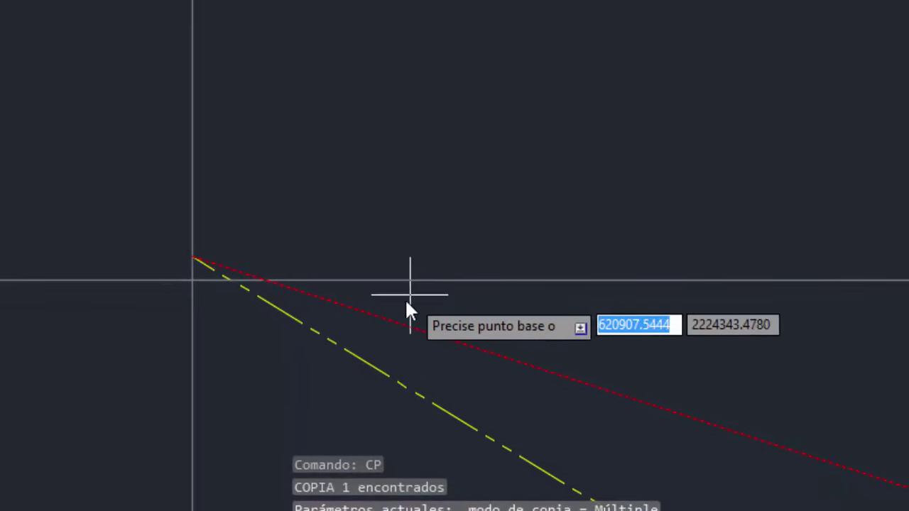
pyautogui.click(190, 258)
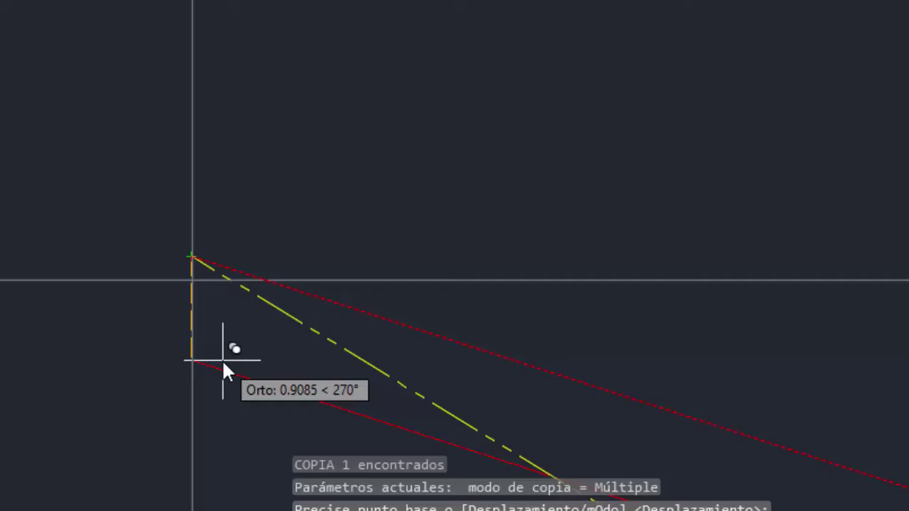
pyautogui.write('3')
pyautogui.press('BackSpace')
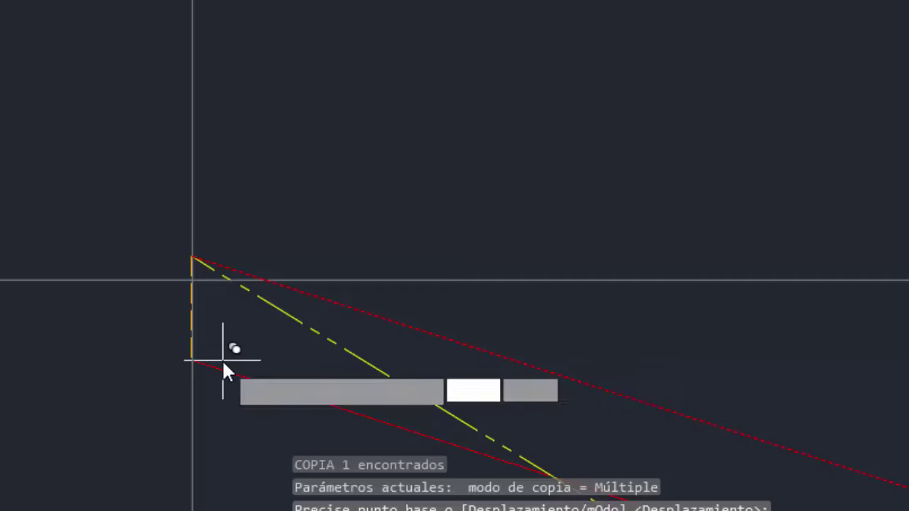
pyautogui.scroll(-5, 364, 280)
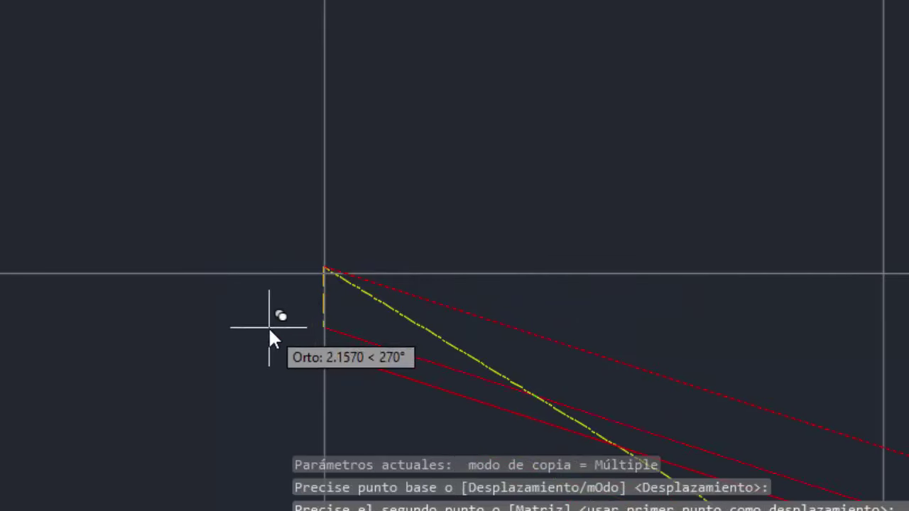
pyautogui.click(360, 284)
pyautogui.press('Escape')
# - Check the lower copy, then select the upper original grade line
pyautogui.scroll(5, 360, 284)
pyautogui.scroll(-2, 781, 340)
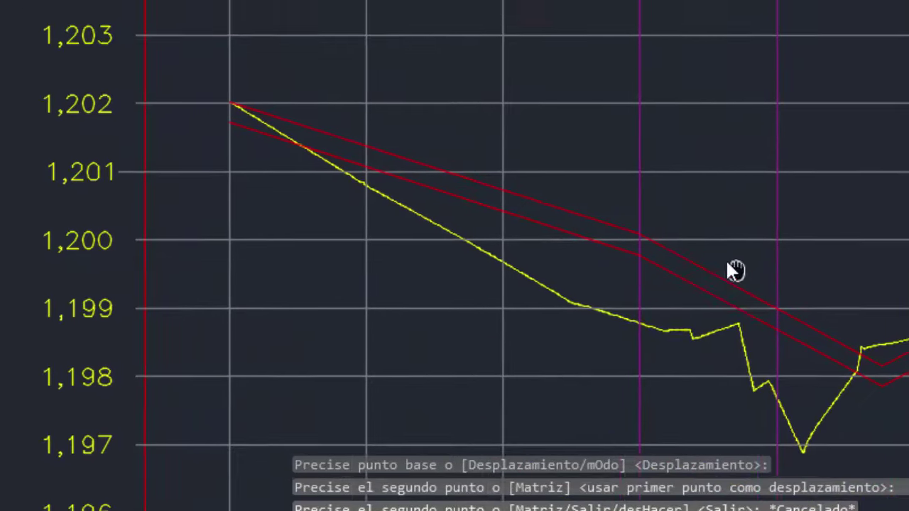
pyautogui.scroll(2, 746, 298)
pyautogui.click(783, 321)
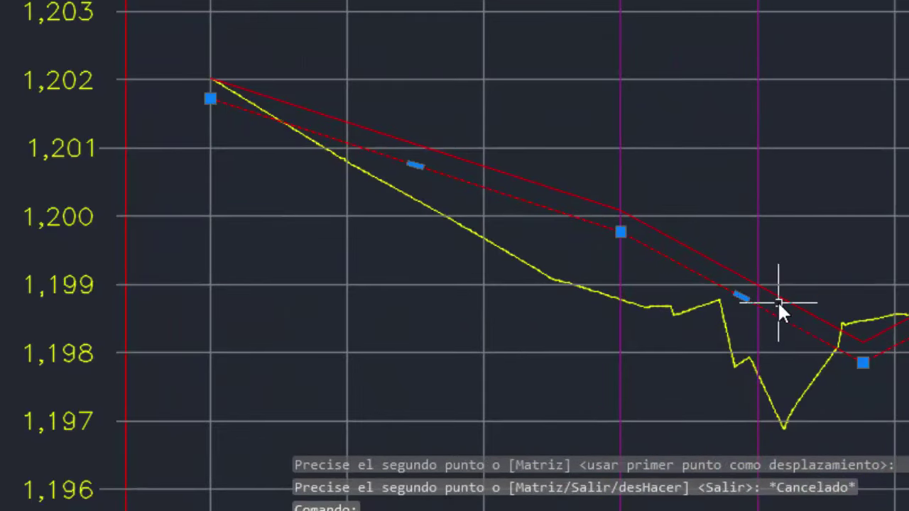
pyautogui.press('Escape')
pyautogui.click(783, 296)
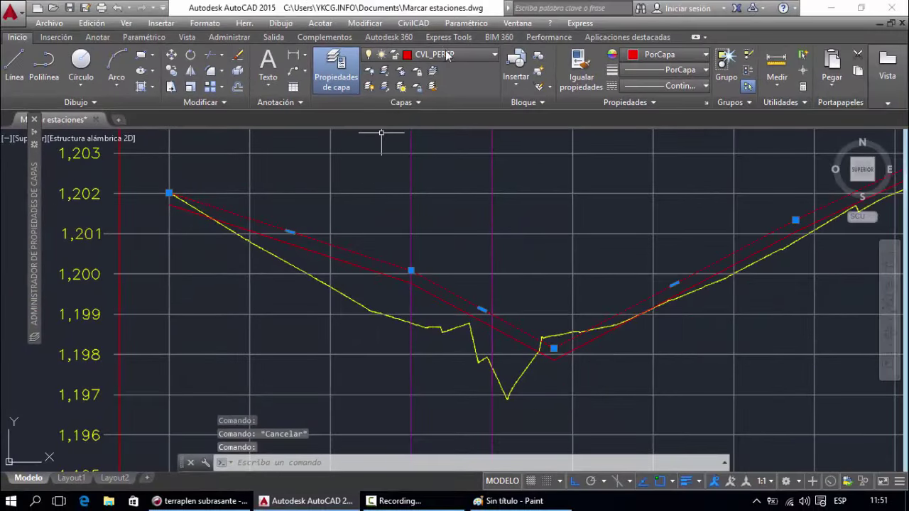
# - Check the upper line's layer and recolour it, trying cyan and then magenta
pyautogui.click(448, 54)
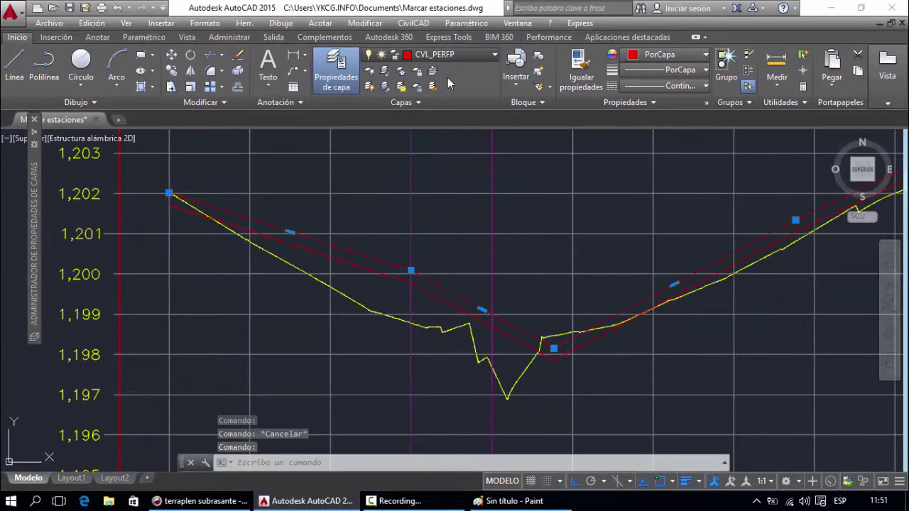
pyautogui.click(657, 57)
pyautogui.click(657, 56)
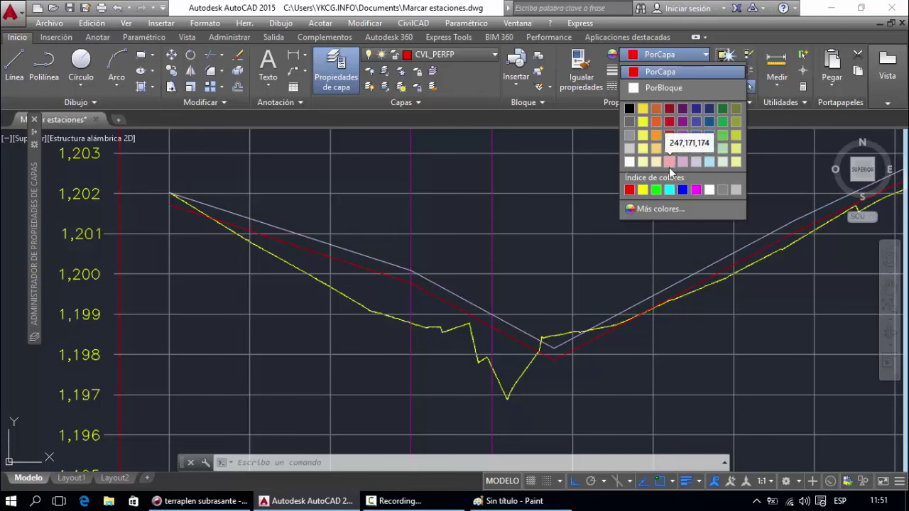
pyautogui.click(670, 190)
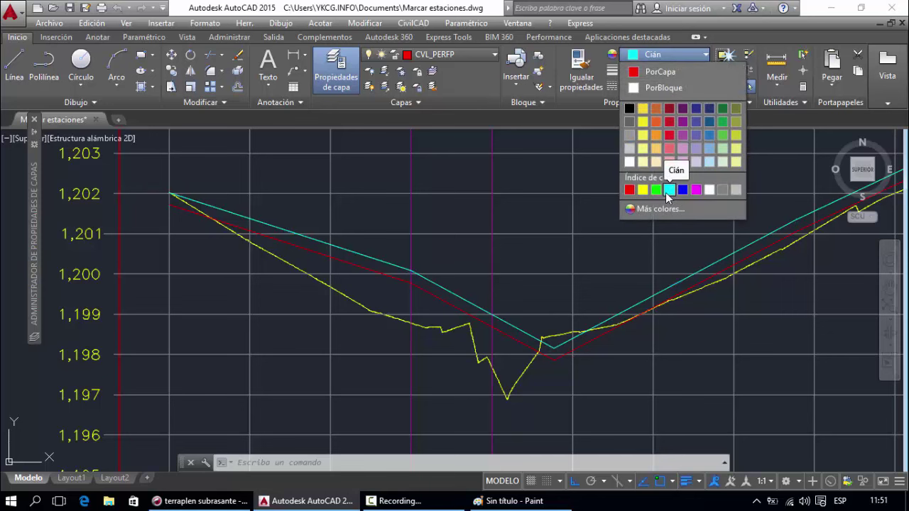
pyautogui.click(695, 191)
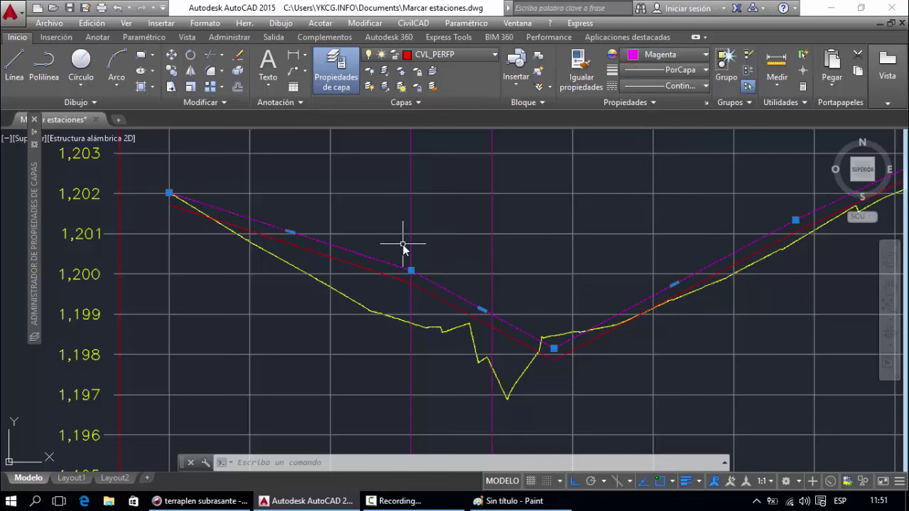
pyautogui.press('Escape')
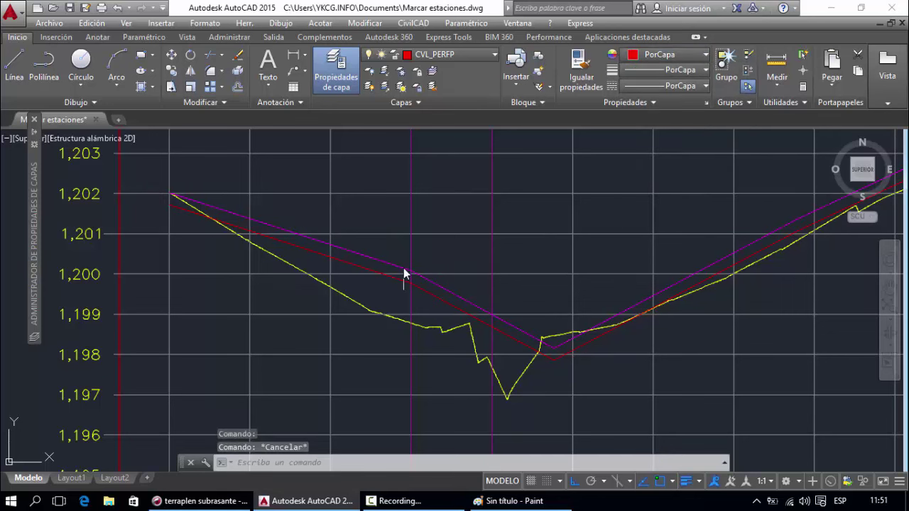
# - Change the upper grade line from magenta to blue, leaving the lower copy red
pyautogui.click(403, 267)
pyautogui.click(651, 58)
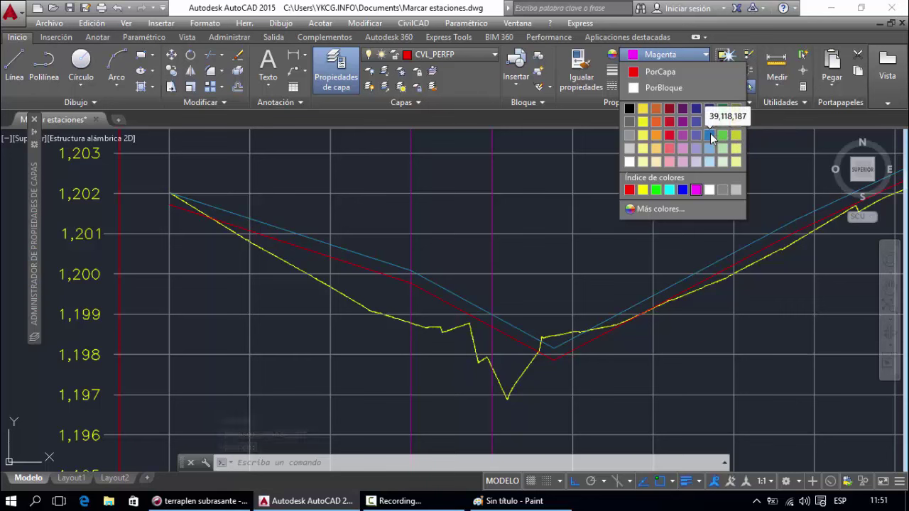
pyautogui.click(680, 135)
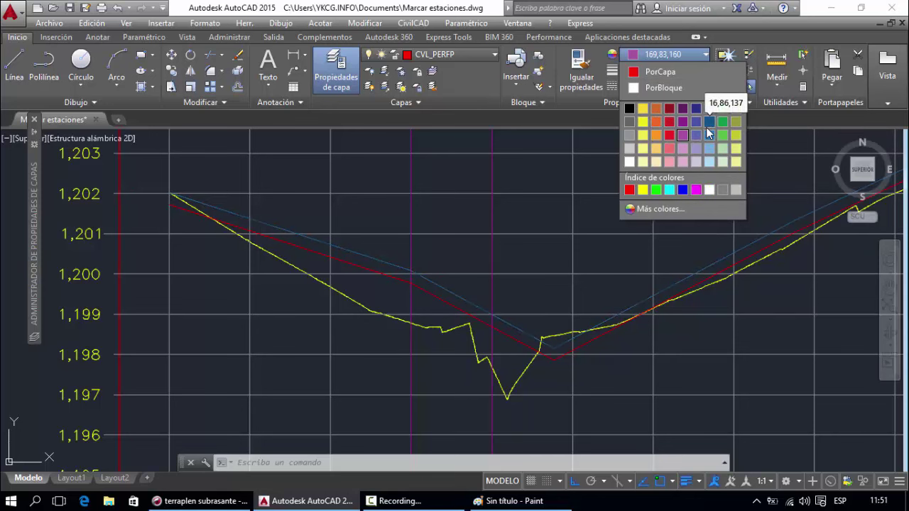
pyautogui.press('Escape')
pyautogui.press('Escape')
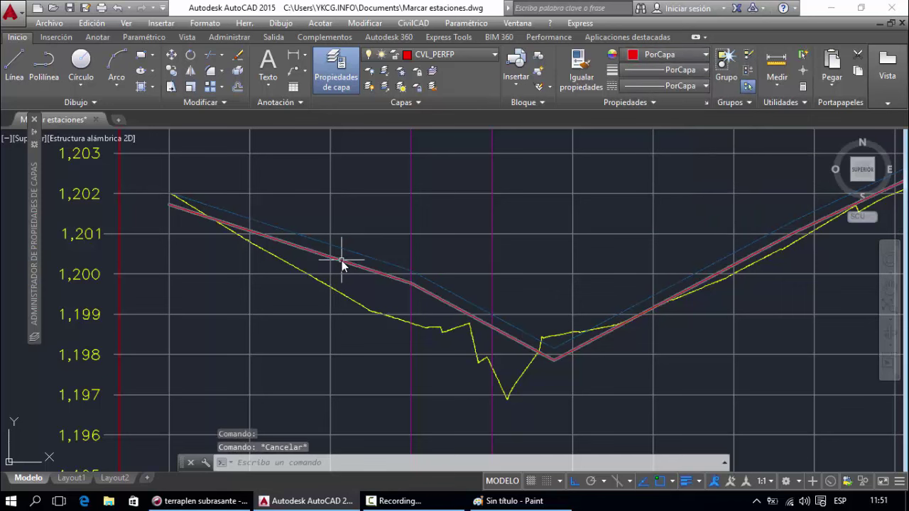
pyautogui.click(342, 260)
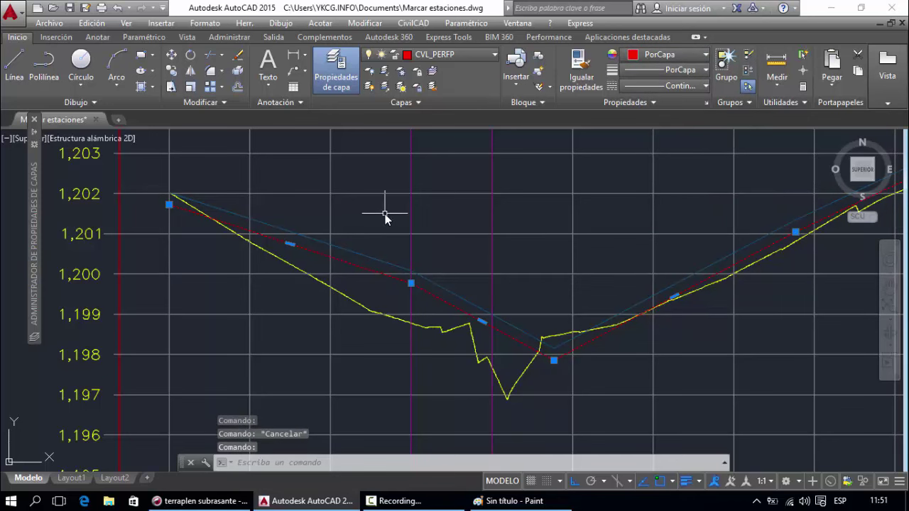
pyautogui.press('Escape')
# - Run CivilCAD's Proyecto > Convertir on the lower red line against the yellow terrain profile
pyautogui.click(409, 26)
pyautogui.moveTo(132, 200)
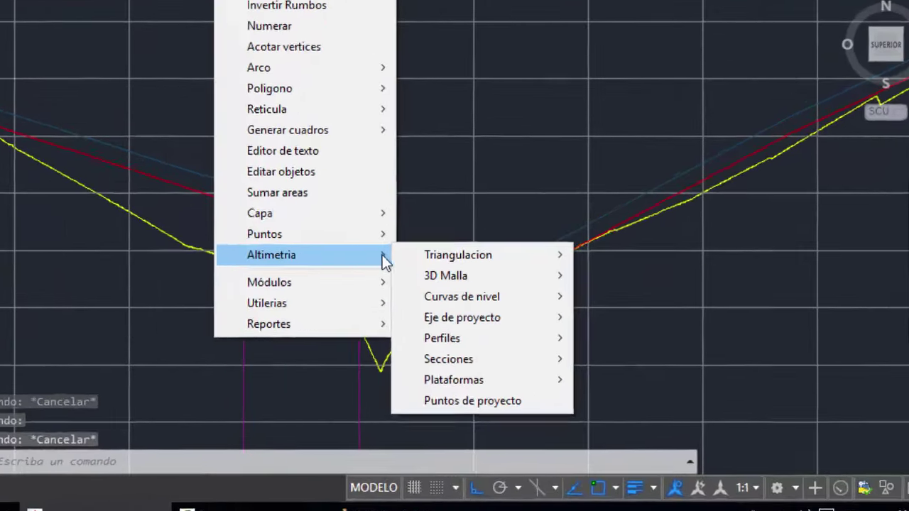
pyautogui.moveTo(347, 305)
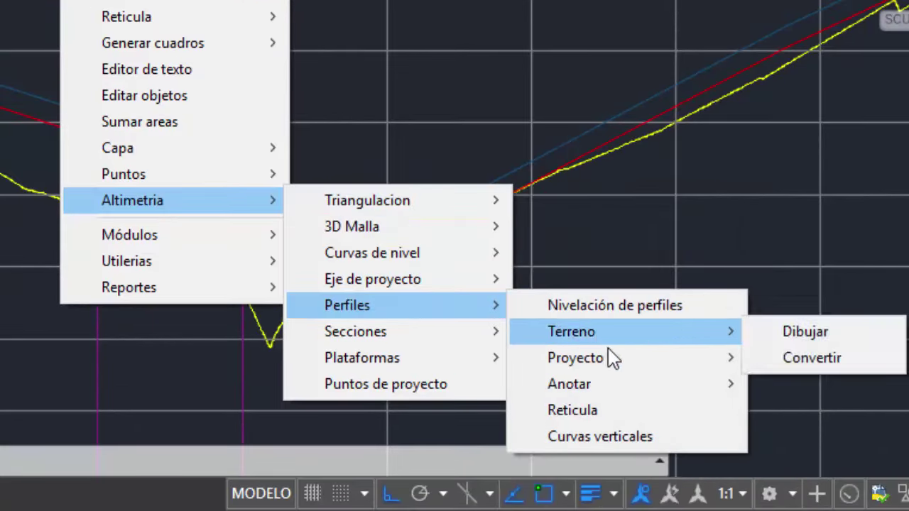
pyautogui.moveTo(575, 358)
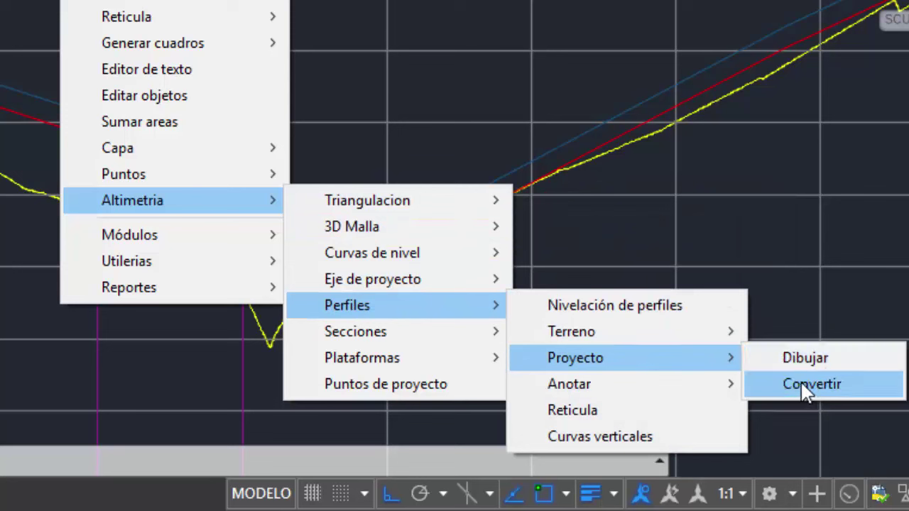
pyautogui.click(801, 386)
pyautogui.click(184, 187)
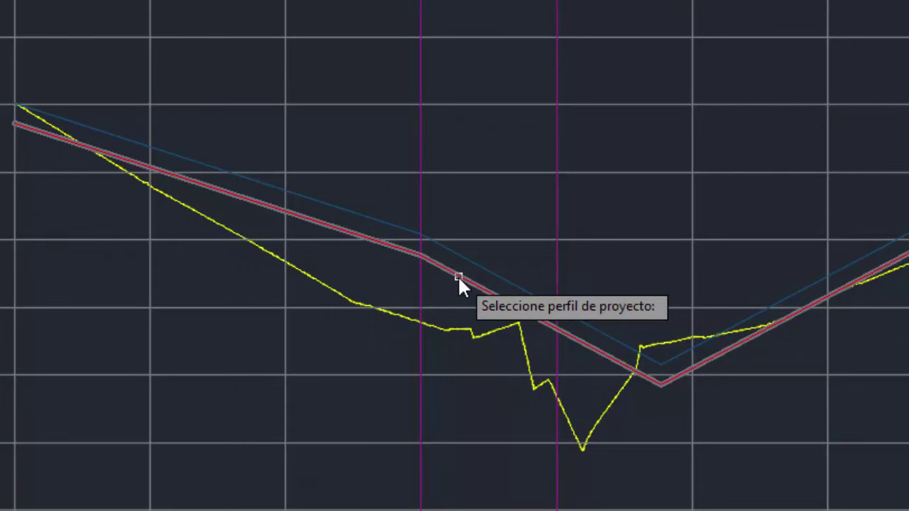
pyautogui.click(458, 277)
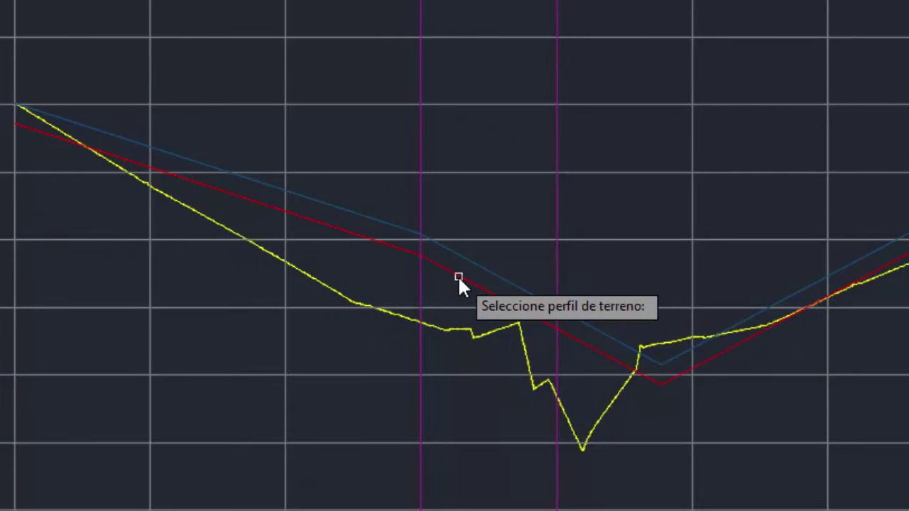
pyautogui.click(332, 288)
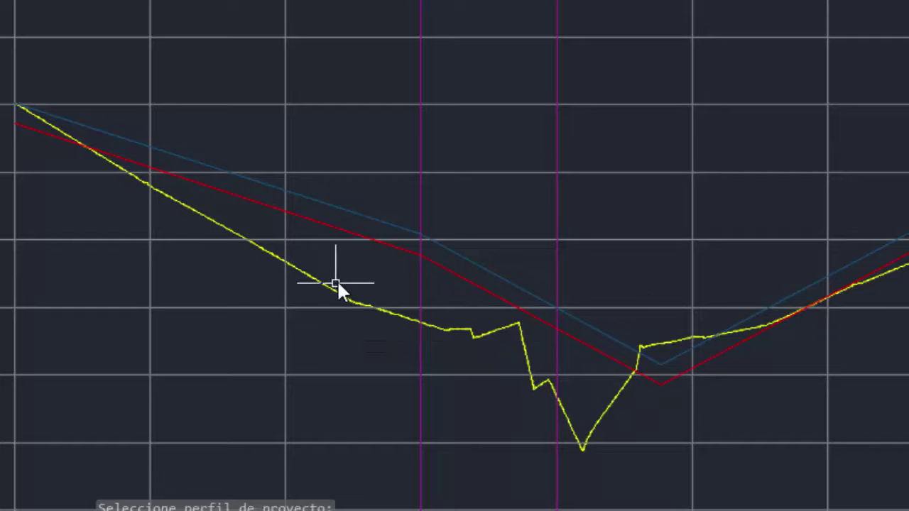
pyautogui.scroll(-3, 340, 278)
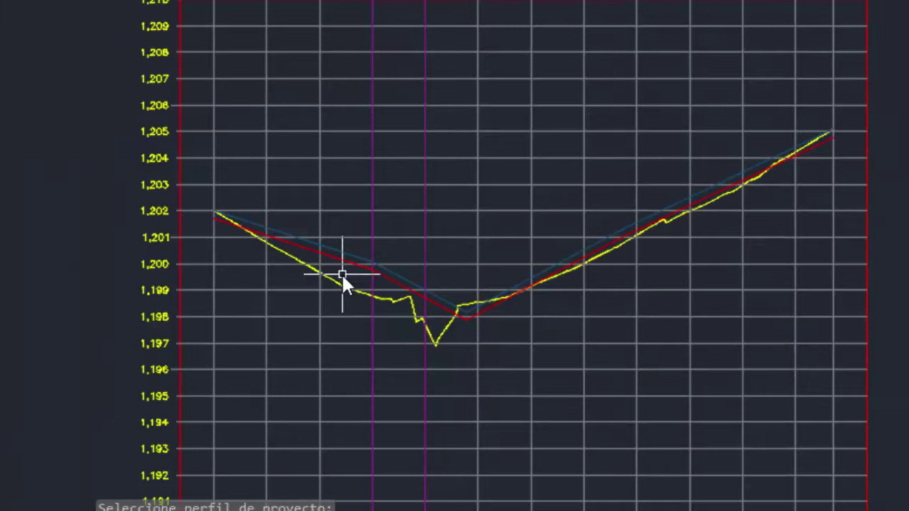
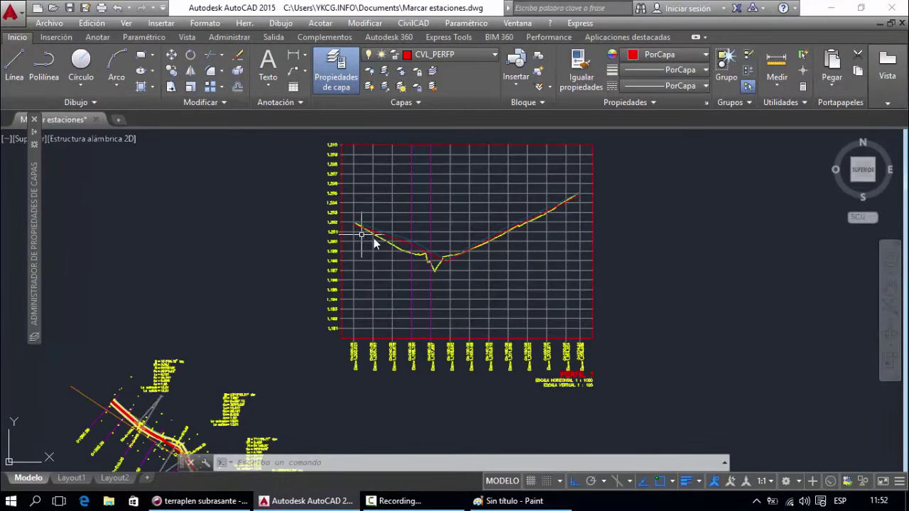
# - Zoom and pan the drawing to centre the longitudinal profile grid in view
pyautogui.scroll(5, 376, 238)
pyautogui.scroll(-3, 368, 256)
pyautogui.scroll(-5, 348, 294)
pyautogui.scroll(4, 336, 294)
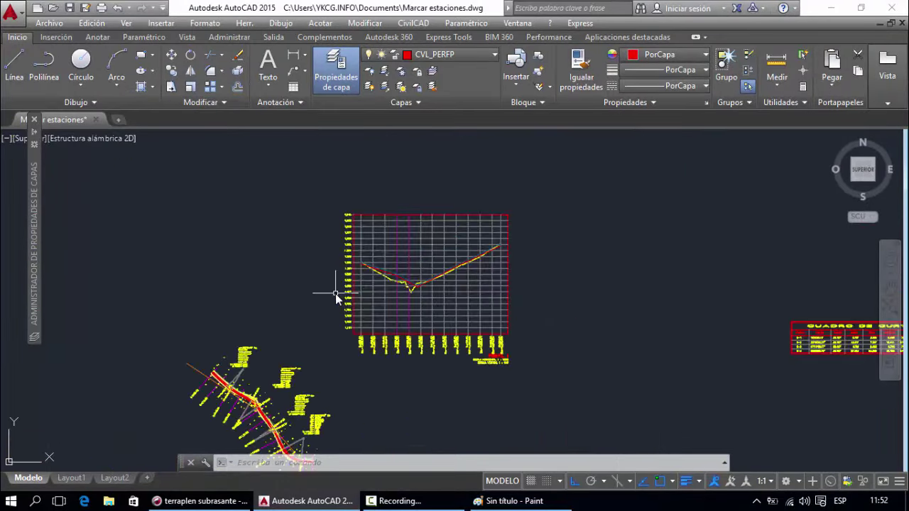
pyautogui.scroll(-2, 314, 298)
pyautogui.scroll(-2, 525, 309)
pyautogui.scroll(-4, 497, 294)
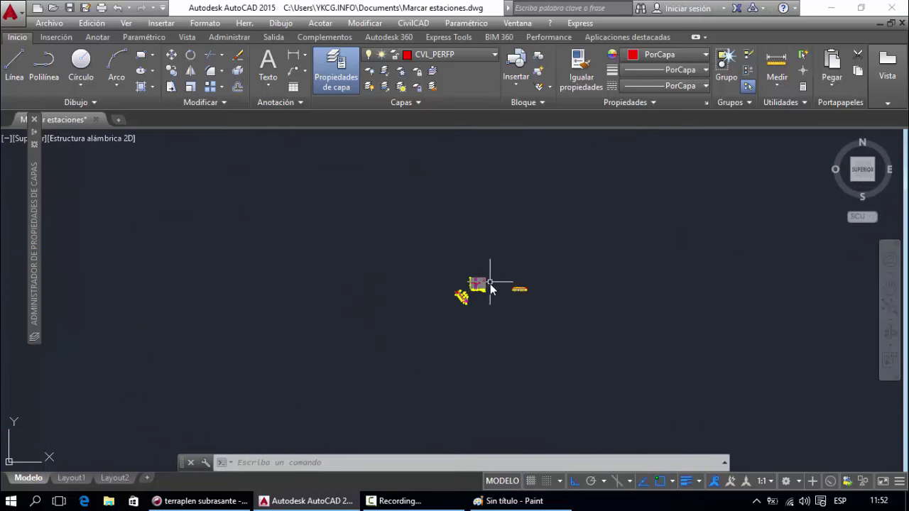
pyautogui.scroll(-2, 486, 278)
pyautogui.scroll(2, 476, 263)
pyautogui.scroll(5, 464, 242)
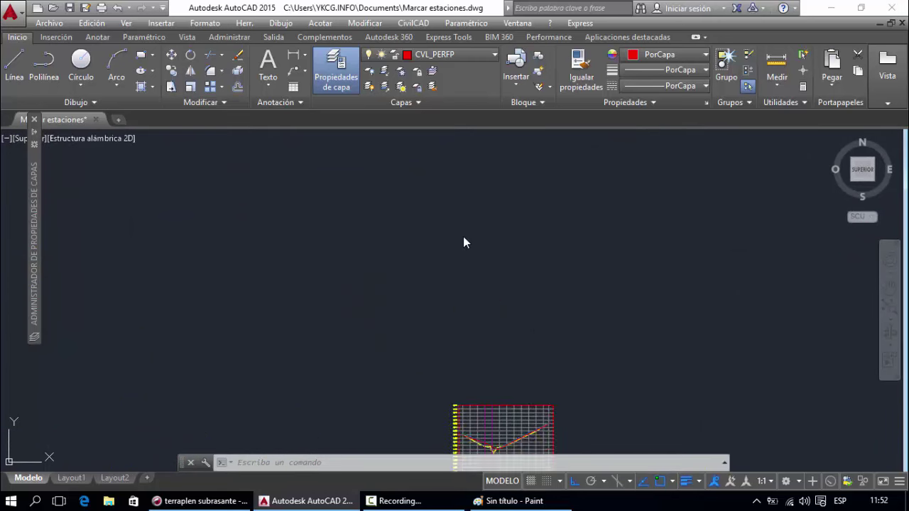
pyautogui.scroll(2, 493, 305)
pyautogui.scroll(-5, 555, 328)
pyautogui.scroll(4, 507, 426)
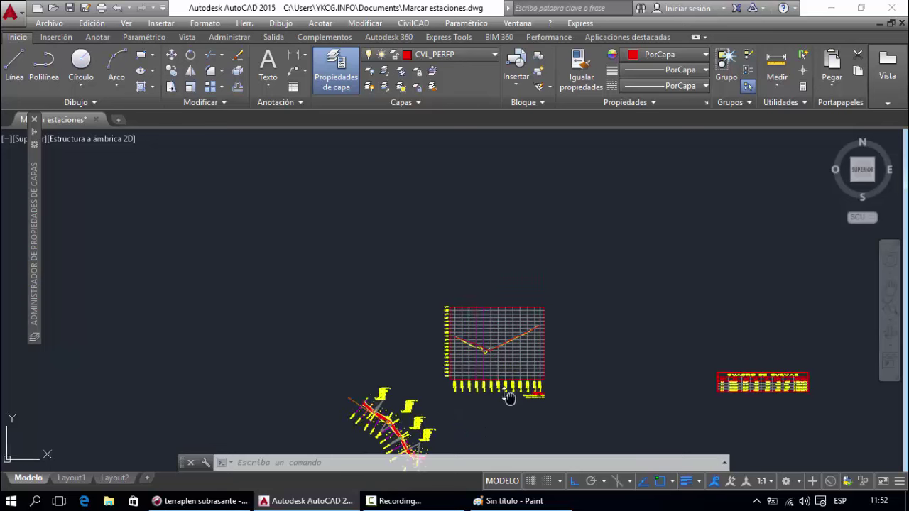
pyautogui.moveTo(507, 395); pyautogui.dragTo(434, 345, button='middle')
pyautogui.scroll(2, 407, 304)
pyautogui.scroll(-1, 407, 304)
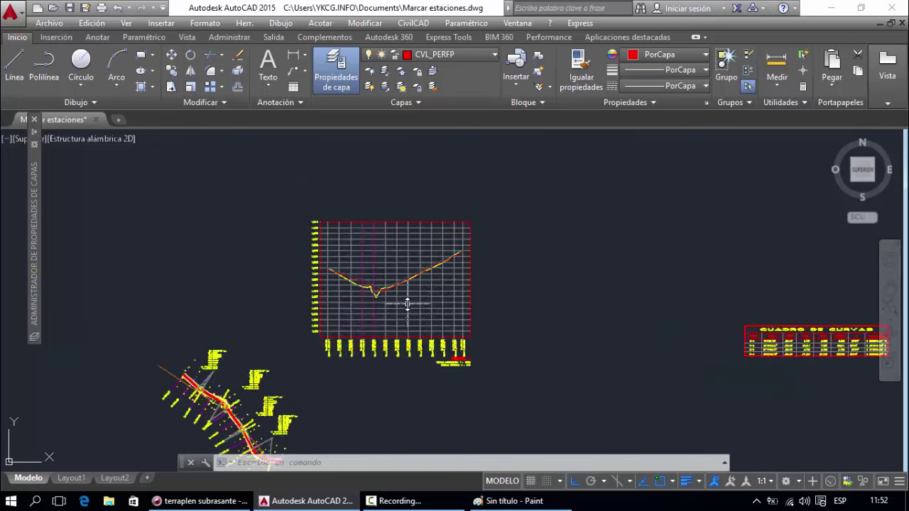
pyautogui.scroll(-1, 406, 302)
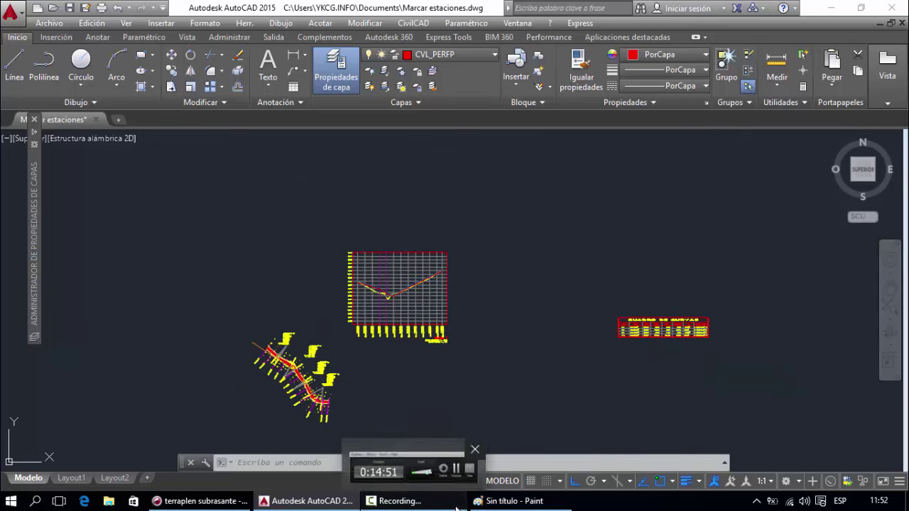
# - Bring Chrome forward from the taskbar and select the Tutoriales Kanade Facebook tab
pyautogui.click(397, 500)
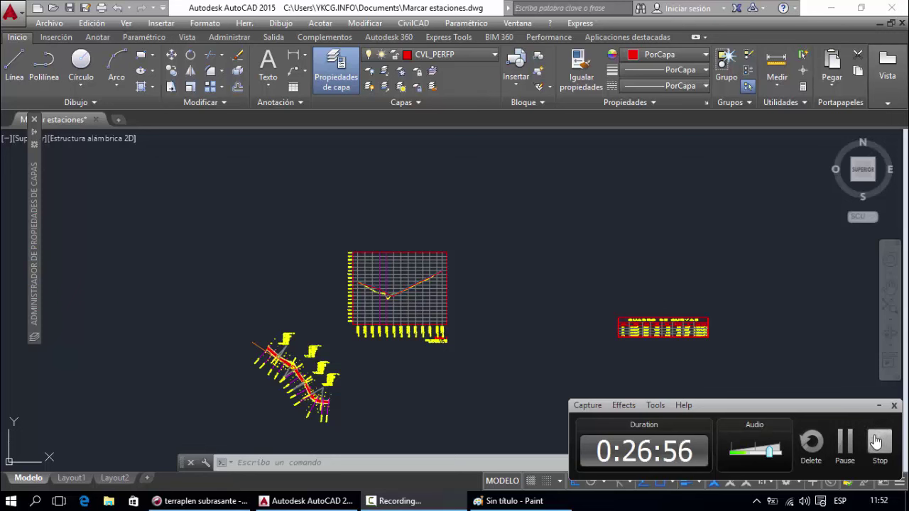
pyautogui.click(199, 500)
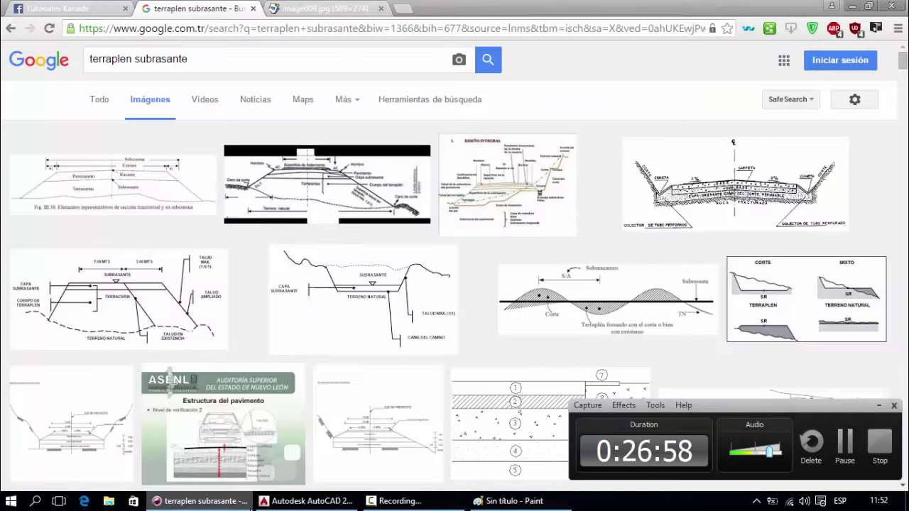
pyautogui.click(117, 7)
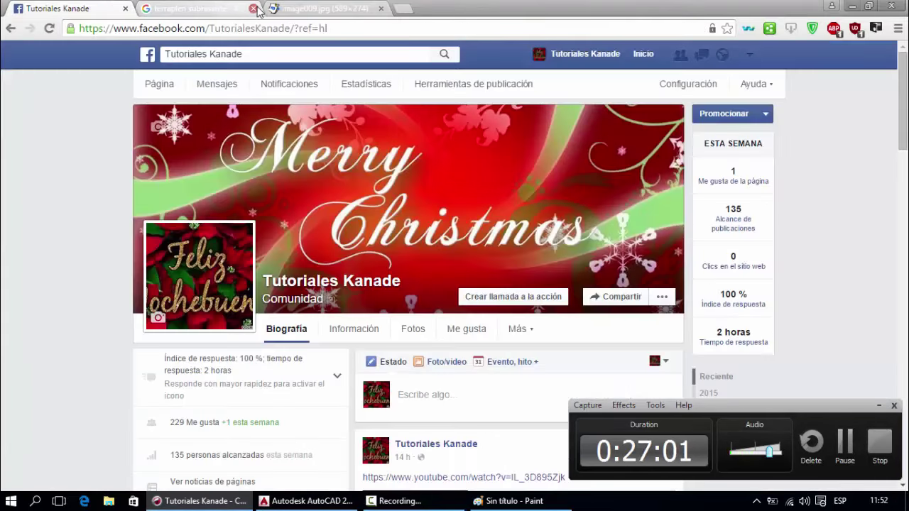